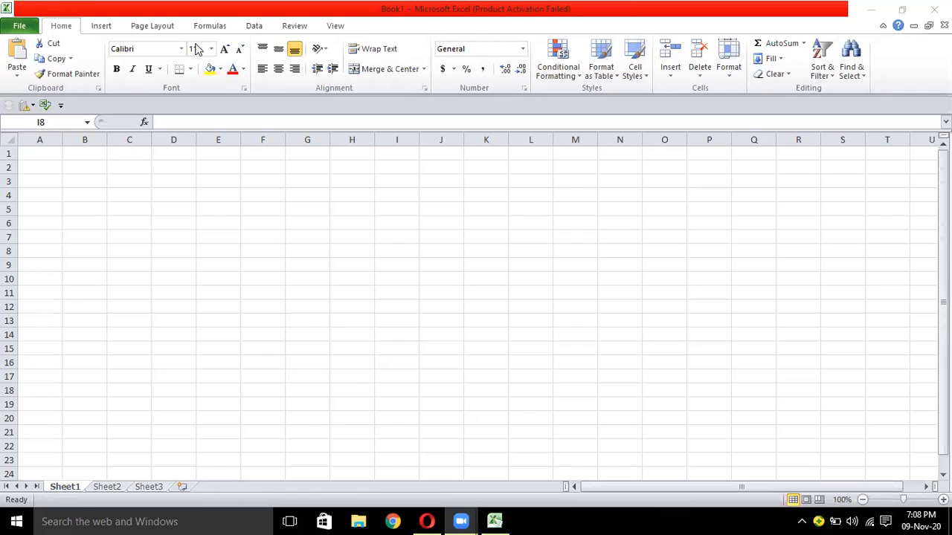
Step: Enter the headers name, designation and age in A1:C1 and auto-fit column B
left_click(38, 153)
left_click(51, 153)
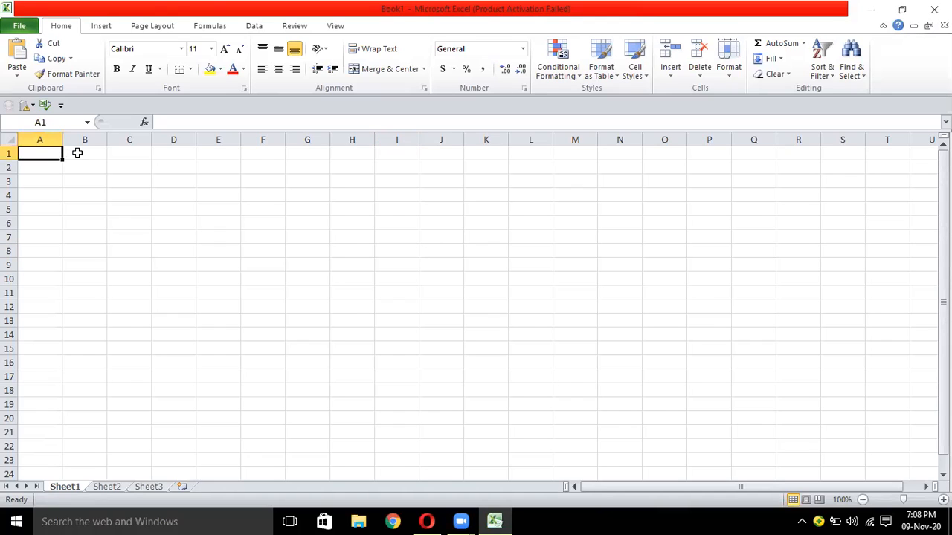
type("name")
left_click(77, 152)
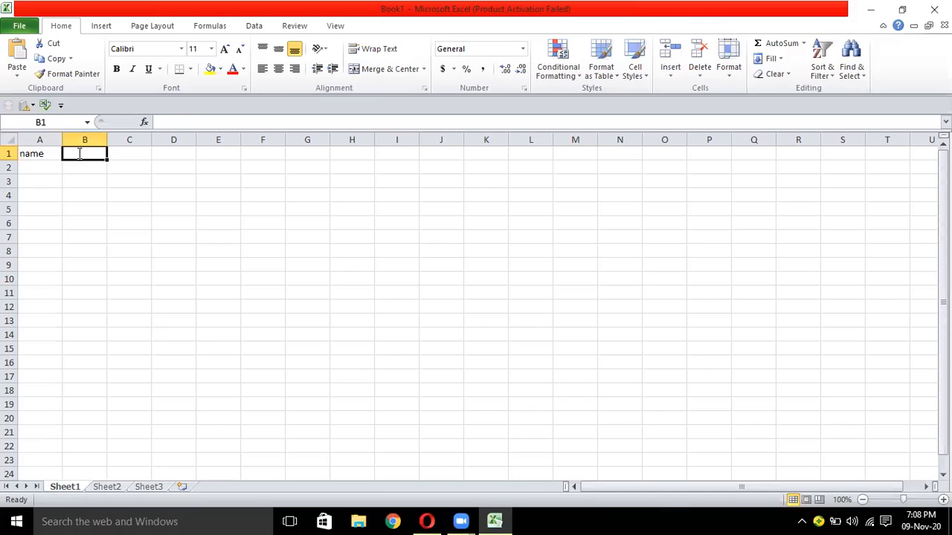
type("desi")
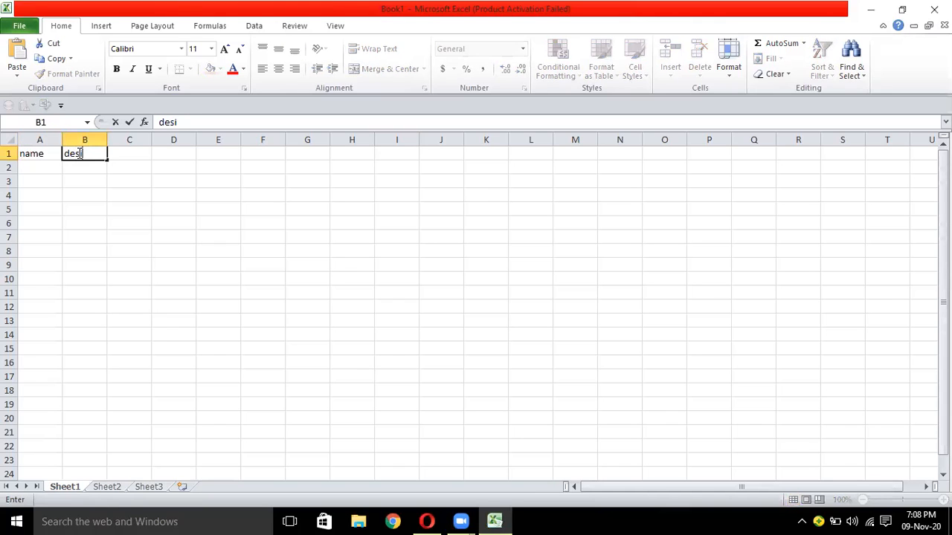
type("gnation")
key("Tab")
type("age")
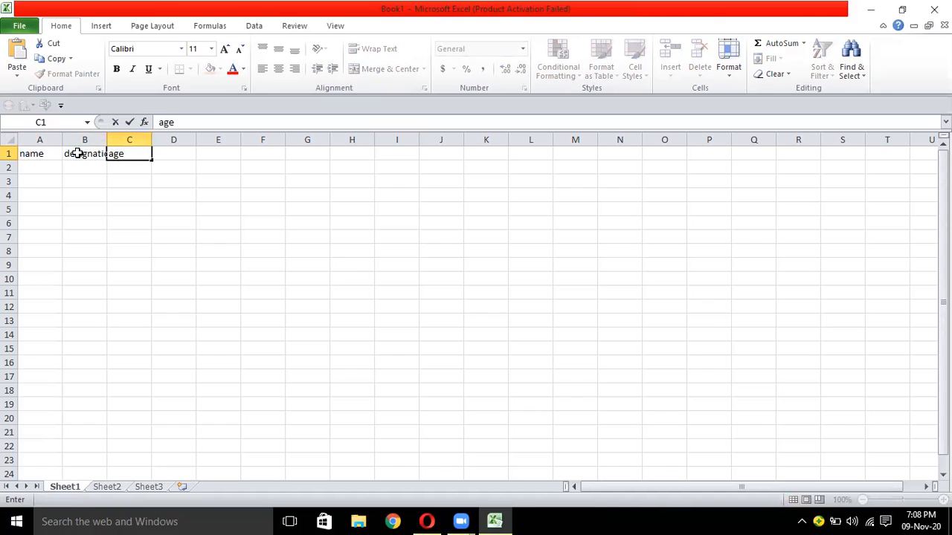
key("Tab")
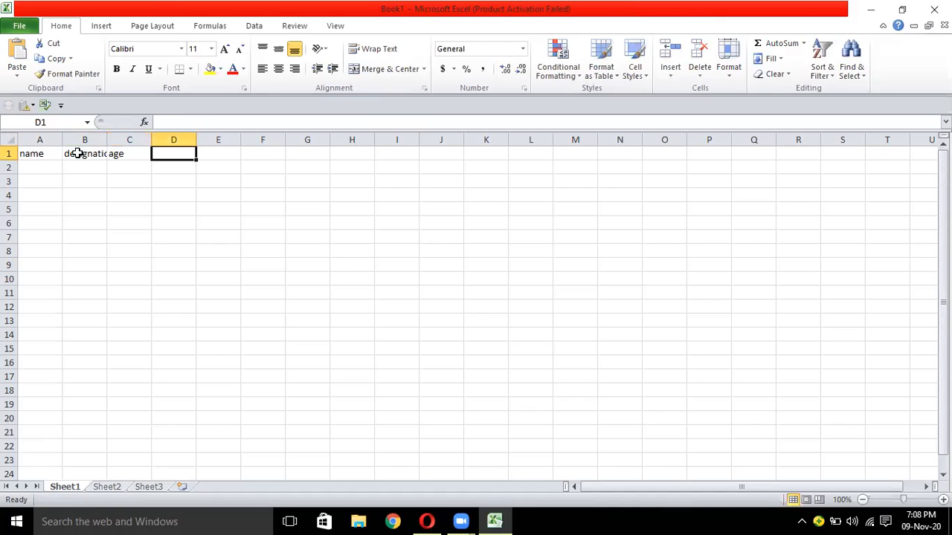
double_click(106, 139)
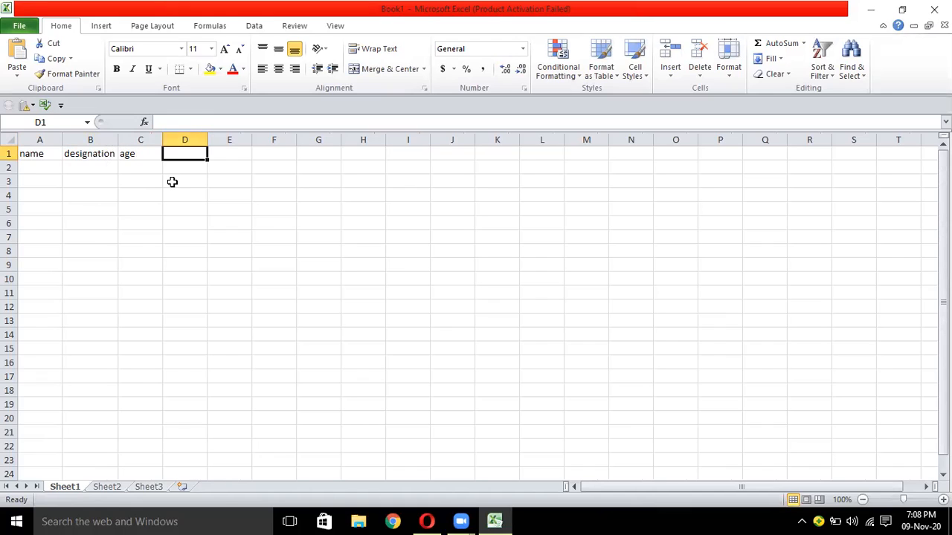
key("Down")
key("Down")
key("Down")
key("Down")
key("Down")
key("Down")
key("Down")
key("Down")
key("Down")
key("Down")
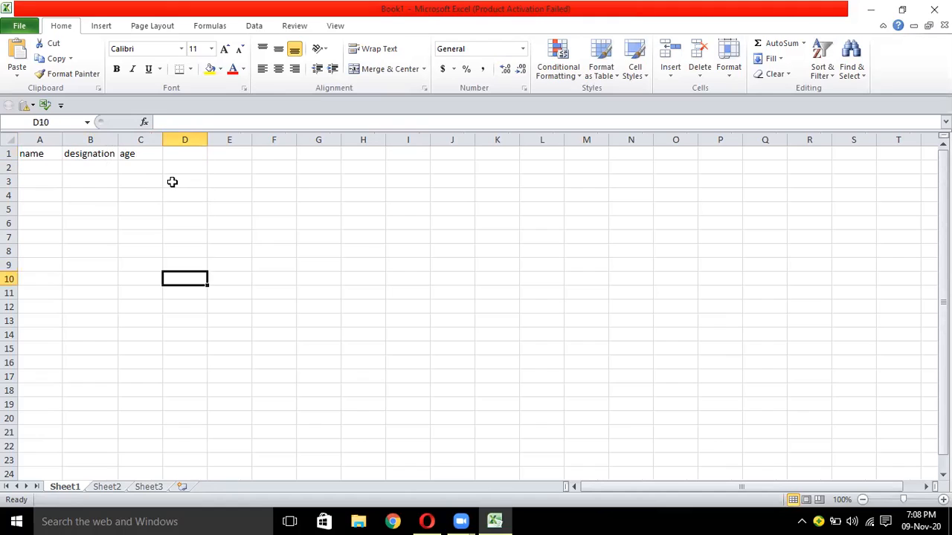
key("Down")
key("Down")
key("Down")
key("Down")
key("Down")
key("Down")
key("Down")
key("Down")
key("Down")
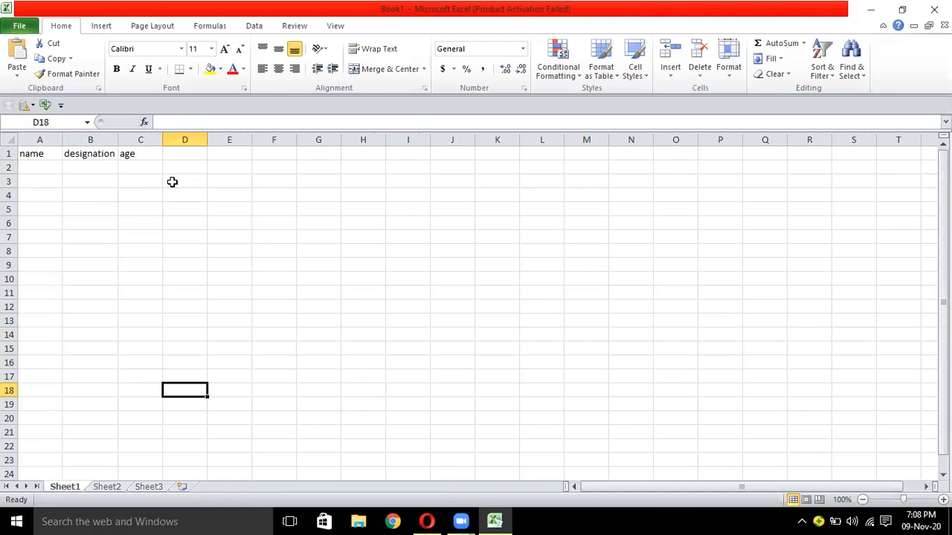
key("Down")
key("Down")
key("Down")
key("Down")
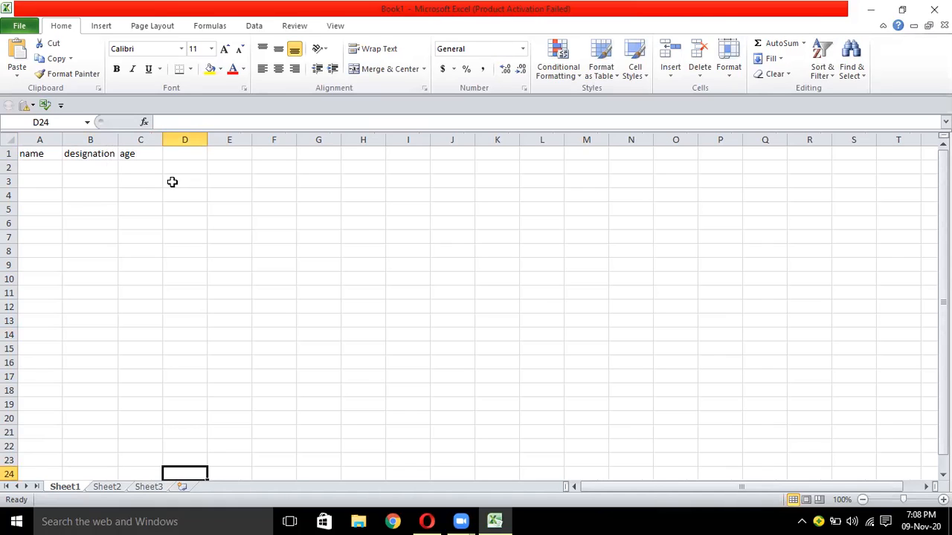
key("Down")
key("Down")
key("Down")
key("Down")
key("Down")
key("Down")
key("Down")
key("Down")
key("Down")
key("Down")
key("Down")
key("Down")
key("Down")
key("Down")
key("Down")
key("Down")
key("Down")
key("Down")
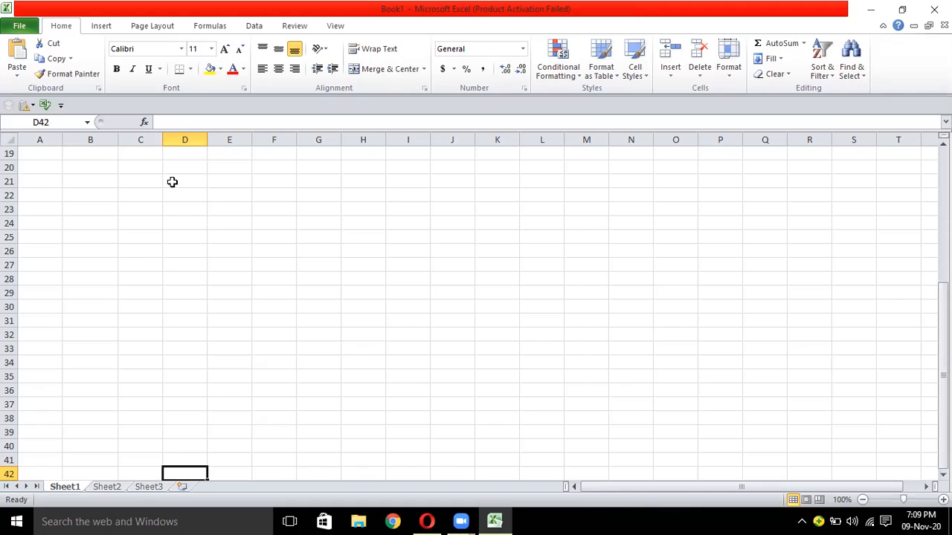
key("Down")
key("Down")
key("Down")
key("Down")
key("Down")
key("Down")
key("Down")
key("Down")
key("Down")
key("Down")
key("Down")
key("Down")
key("Down")
key("Down")
key("Down")
key("Down")
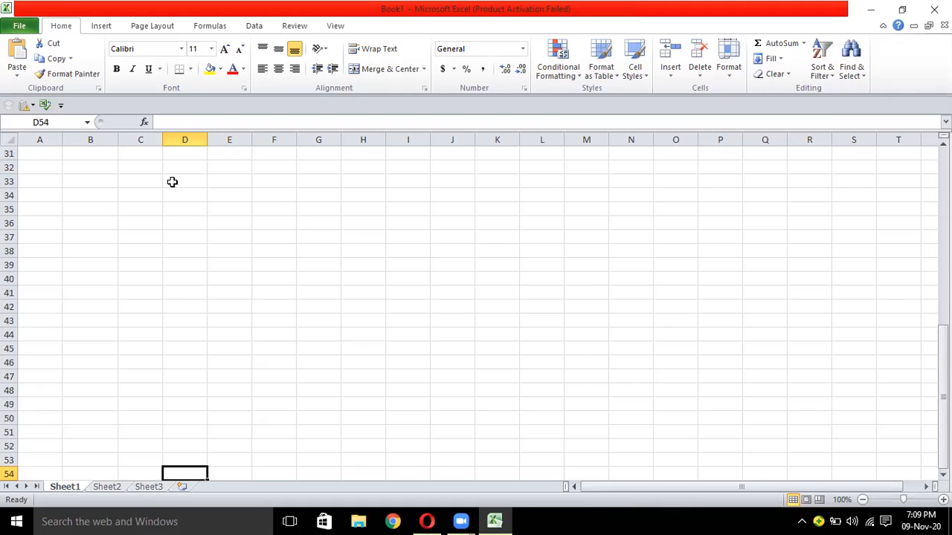
key("Up")
key("Up")
key("Up")
key("Up")
key("Up")
key("Up")
key("Up")
key("Up")
key("Up")
key("Up")
key("Up")
key("Up")
key("Up")
key("Up")
key("Up")
key("Up")
key("Up")
key("Up")
key("Up")
key("Up")
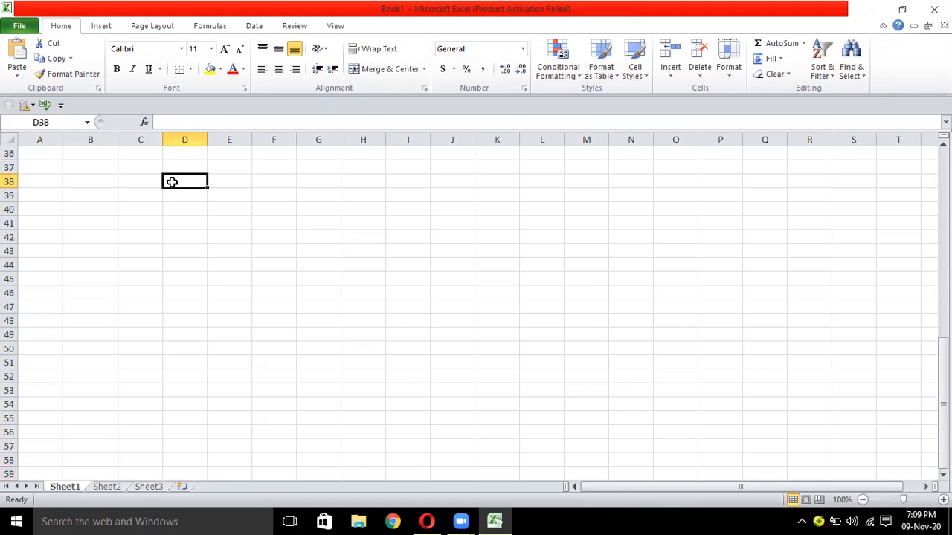
key("Up")
key("Up")
key("Up")
key("Up")
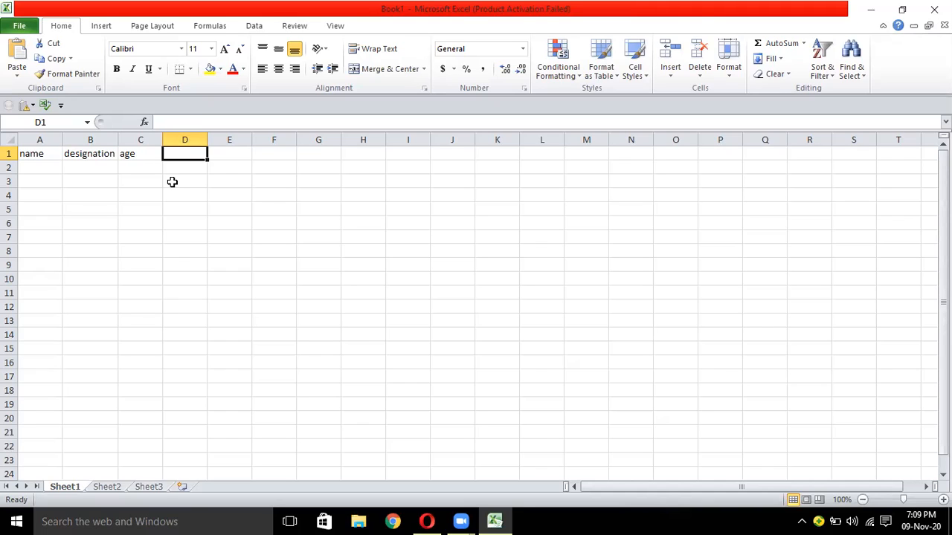
key("Down")
key("Down")
key("Down")
key("Down")
key("Down")
key("Down")
key("Down")
key("Down")
key("Down")
key("Down")
key("Down")
key("Down")
key("Down")
key("Down")
key("Down")
key("Down")
key("Down")
key("Down")
key("Down")
key("Down")
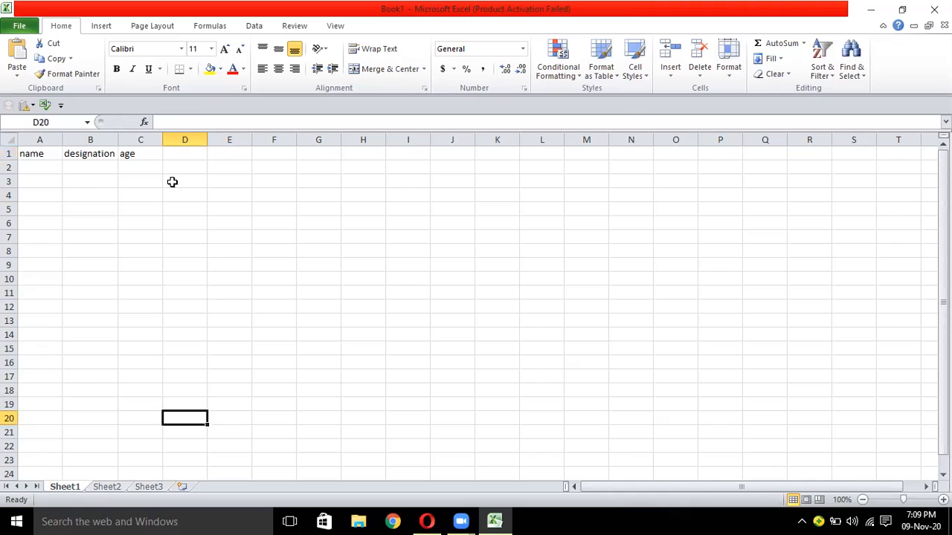
key("Down")
key("Down")
key("Down")
key("Down")
key("Down")
key("Down")
key("Down")
key("Down")
key("Down")
key("Down")
key("Down")
key("Down")
key("Down")
key("Down")
key("Down")
key("Down")
key("Down")
key("Down")
key("Down")
key("Down")
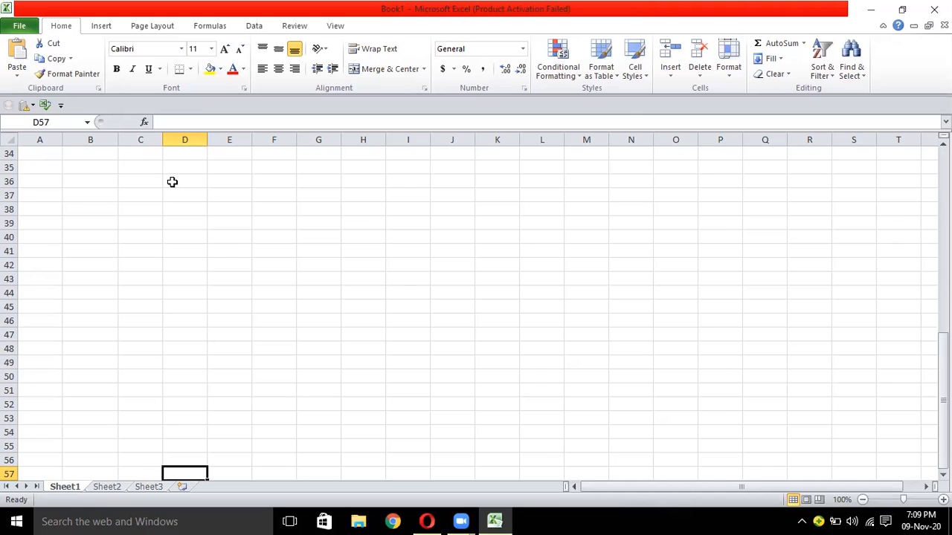
key("Up")
key("Up")
key("Up")
key("Up")
key("Up")
key("Up")
key("Up")
key("Up")
key("Up")
key("Up")
key("Up")
key("Up")
key("Up")
key("Up")
key("Up")
key("Up")
key("Up")
key("Up")
key("Up")
key("Up")
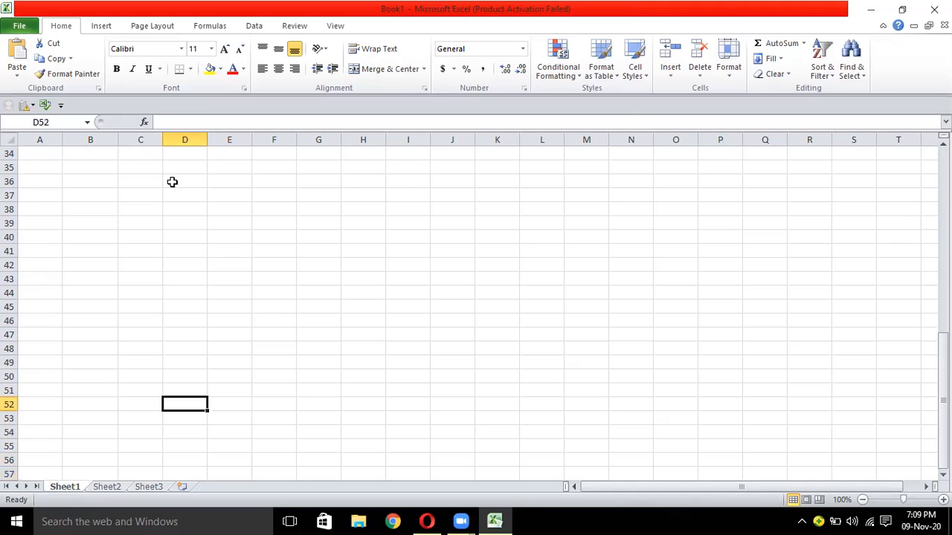
key("Up")
key("Up")
key("Up")
key("Up")
key("Up")
key("Up")
key("Up")
key("Up")
key("Up")
key("Up")
key("Up")
key("Up")
key("Up")
key("Up")
key("Up")
key("Up")
key("Up")
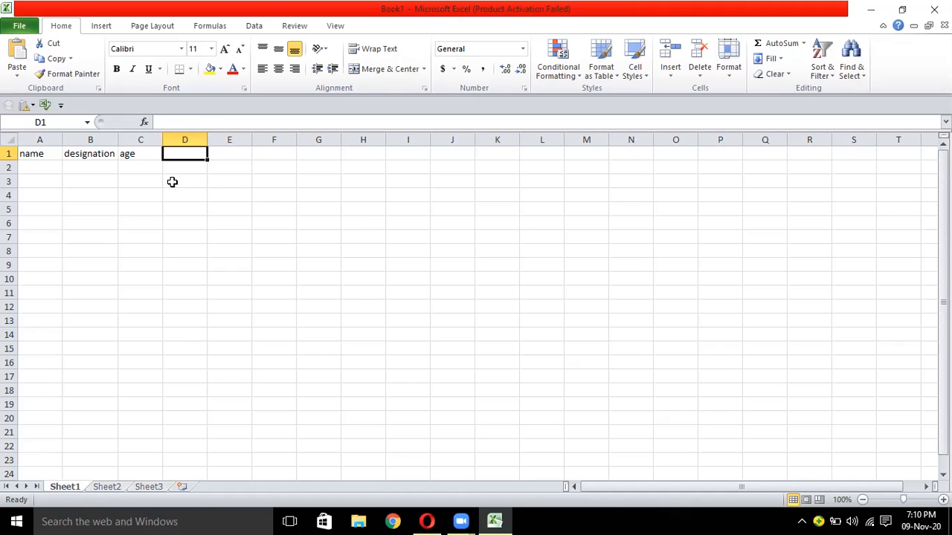
left_click(49, 155)
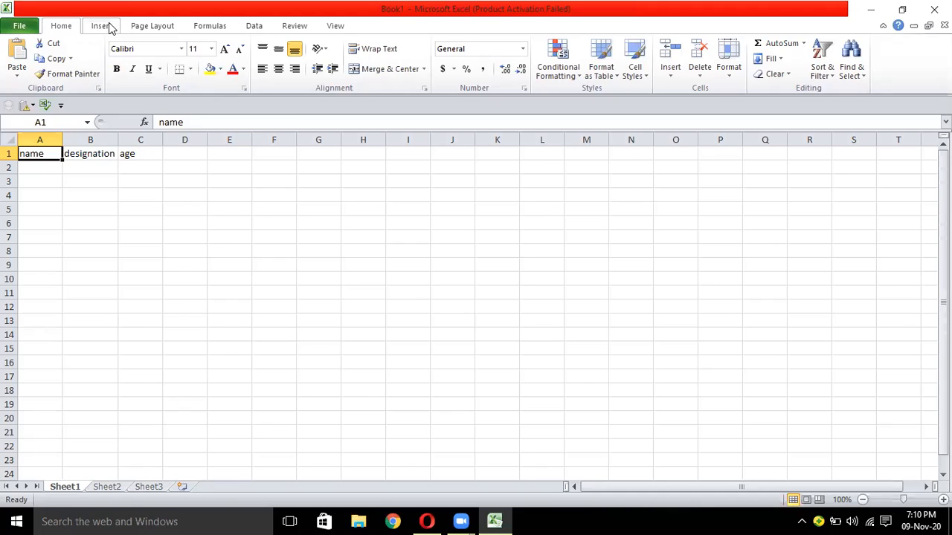
Step: Show the Freeze Panes menu from the View ribbon
left_click(332, 28)
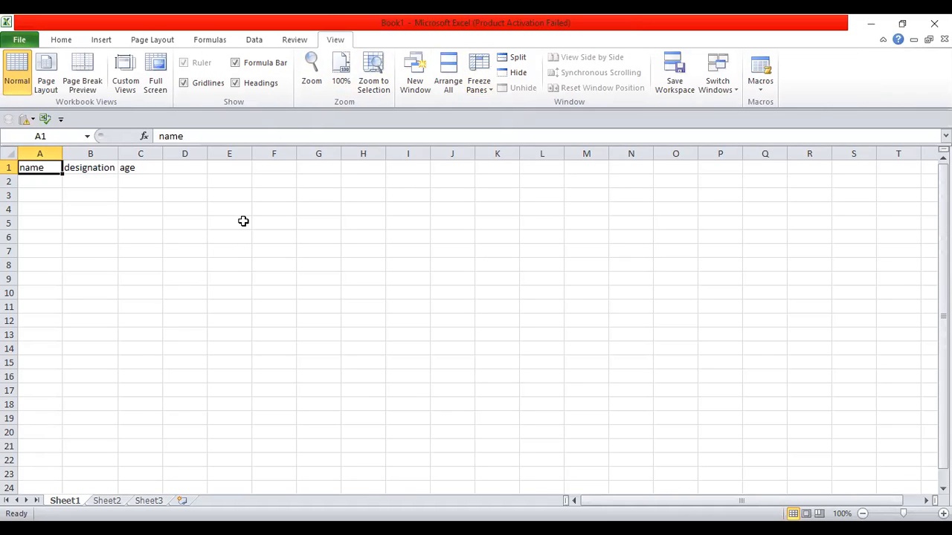
left_click(484, 90)
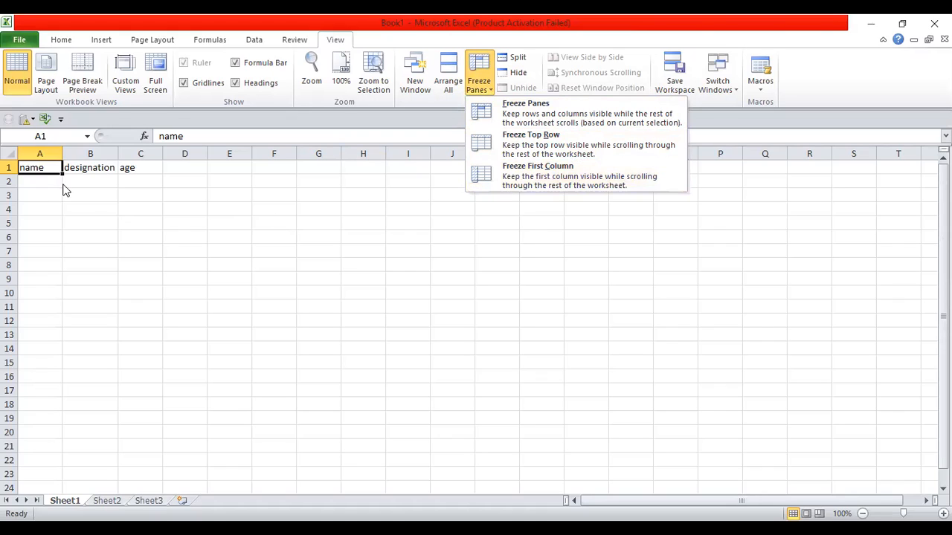
Step: Freeze the top row and zoom the sheet to about 262%
left_click(577, 137)
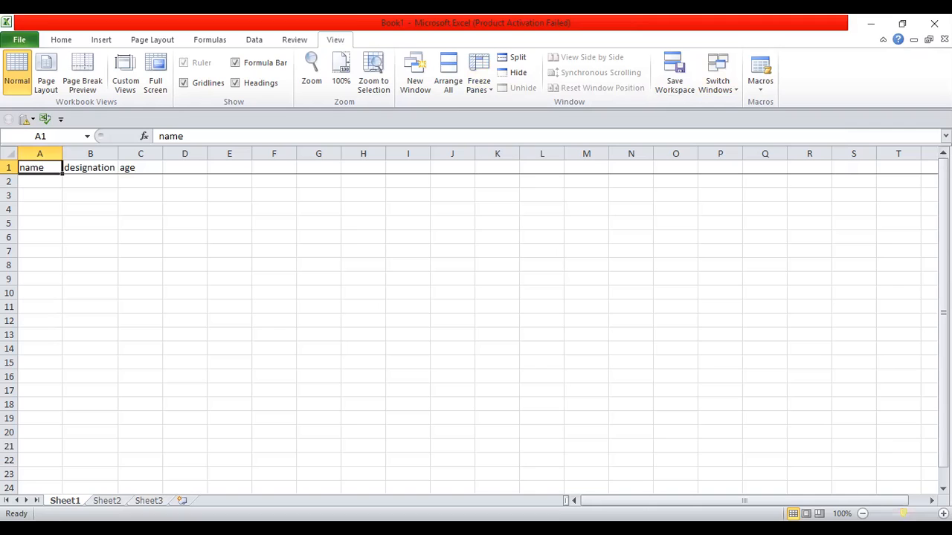
left_click_drag(902, 513, 920, 513)
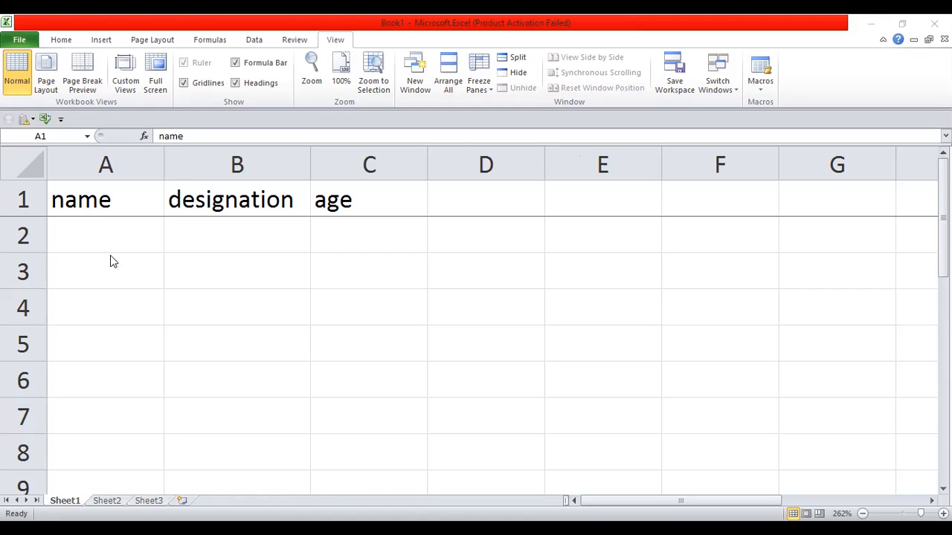
key("Down")
key("Down")
key("Down")
key("Down")
key("Down")
key("Down")
key("Down")
key("Down")
key("Down")
key("Down")
key("Down")
key("Down")
key("Down")
key("Down")
key("Down")
key("Down")
key("Down")
key("Down")
key("Down")
key("Down")
key("Down")
key("Down")
key("Down")
key("Down")
key("Down")
key("Down")
key("Down")
key("Down")
key("Down")
key("Down")
key("Down")
key("Down")
key("Down")
key("Down")
key("Down")
key("Down")
key("Down")
key("Down")
key("Down")
key("Down")
key("Down")
key("Down")
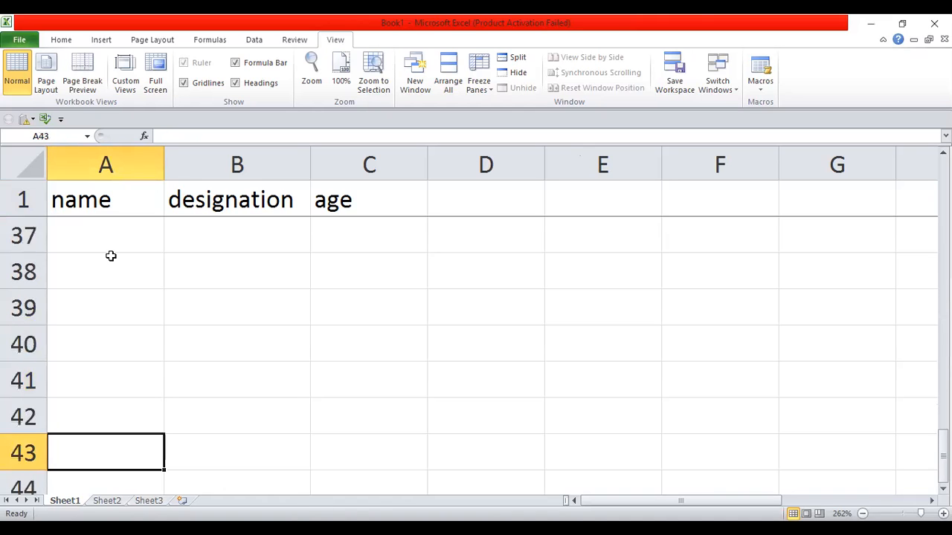
key("Down")
key("Down")
key("Down")
key("Down")
key("Down")
key("Down")
key("Down")
key("Down")
key("Down")
key("Down")
key("Down")
key("Down")
key("Down")
key("Down")
key("Down")
key("Down")
key("Down")
key("Down")
key("Down")
key("Down")
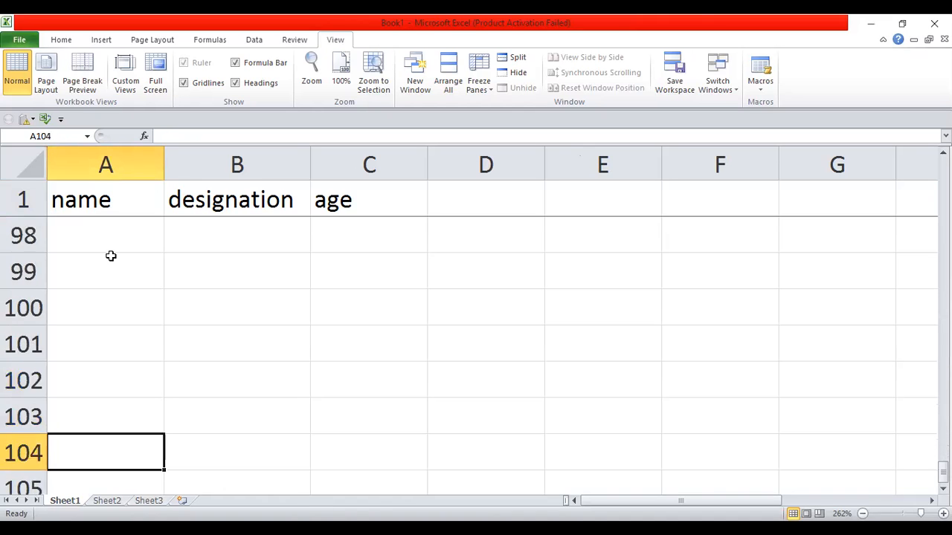
key("Down")
key("Down")
key("Down")
key("Down")
key("Down")
key("Down")
key("Down")
key("Down")
key("Down")
key("Down")
key("Down")
key("Down")
key("Down")
key("Down")
key("Down")
key("Down")
key("Down")
key("Down")
key("Down")
key("Down")
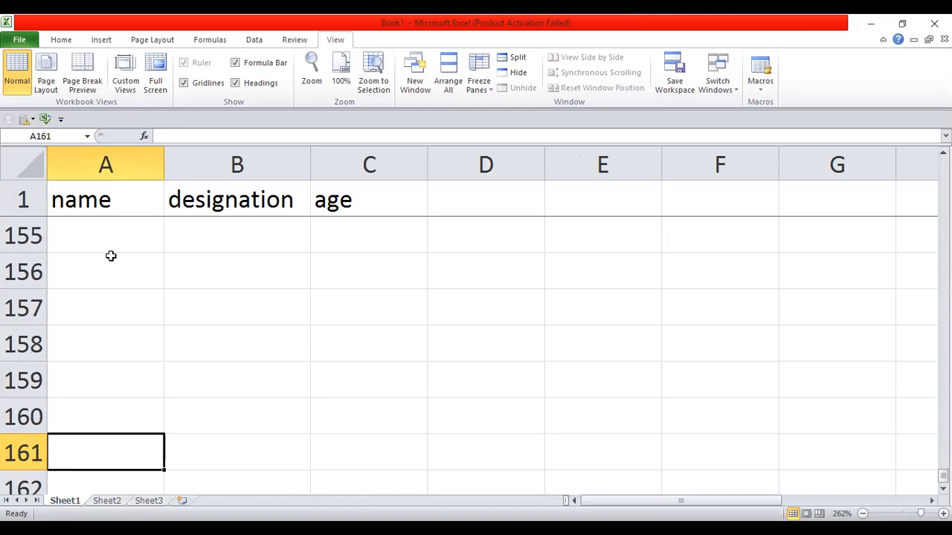
key("Down")
key("Down")
key("Down")
key("Down")
key("Down")
key("Down")
key("Down")
key("Down")
key("Down")
key("Down")
key("Down")
key("Down")
key("Down")
key("Down")
key("Down")
key("Down")
key("Down")
key("Down")
key("Down")
key("Down")
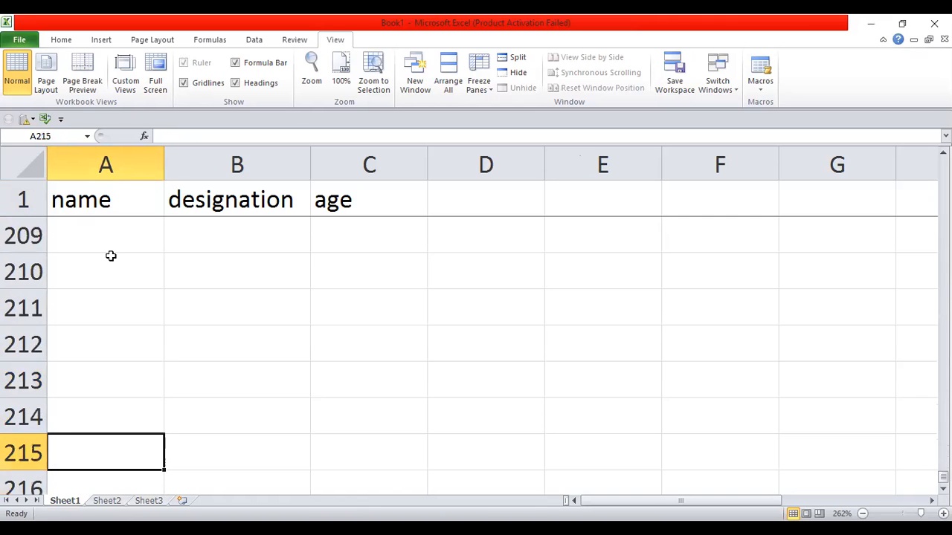
left_click(110, 256)
key("Up")
key("Up")
key("Up")
key("Up")
key("Up")
key("Up")
key("Up")
key("Up")
key("Up")
key("Up")
key("Up")
key("Up")
key("Up")
key("Up")
key("Up")
key("Up")
key("Up")
key("Up")
key("Up")
key("Up")
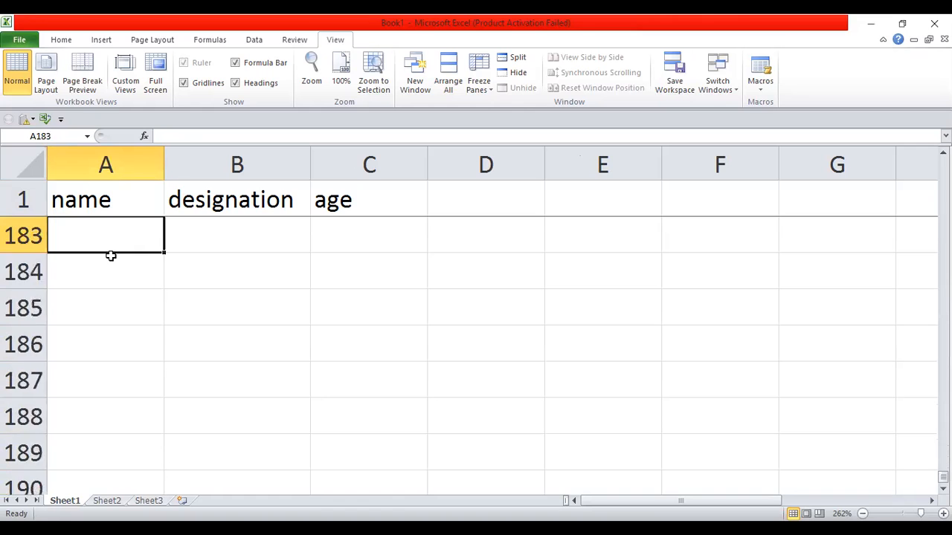
key("Up")
key("Up")
key("Up")
key("Up")
key("Up")
key("Up")
key("Up")
key("Up")
key("Up")
key("Up")
key("Up")
key("Up")
key("Up")
key("Up")
key("Up")
key("Up")
key("Up")
key("Up")
key("Up")
key("Up")
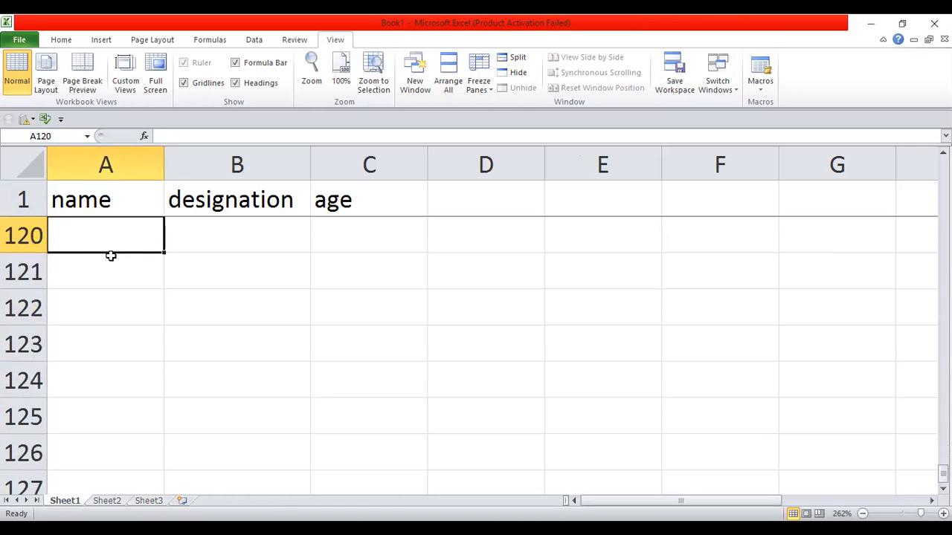
key("Down")
key("Down")
key("Down")
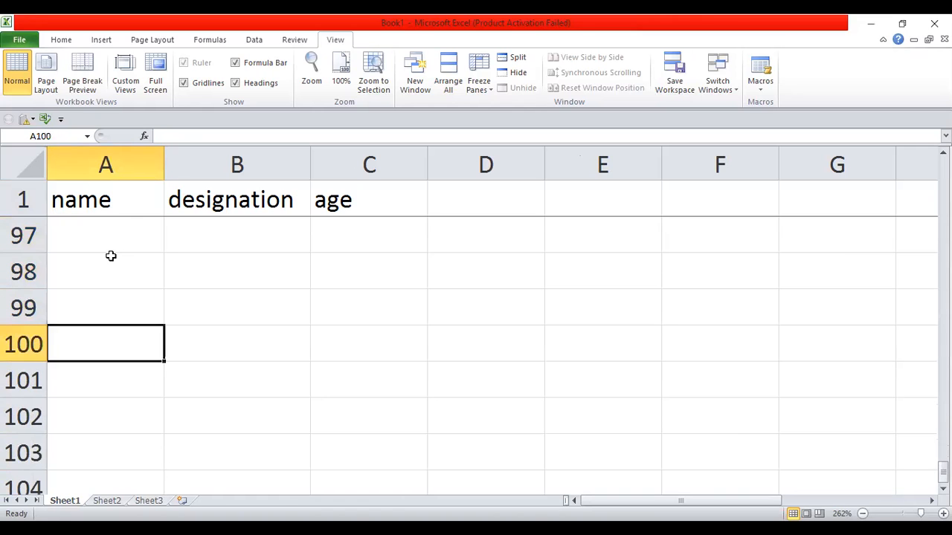
key("Up")
key("Up")
key("Up")
key("Up")
key("Up")
key("Up")
key("Up")
key("Up")
key("Up")
key("Up")
key("Up")
key("Up")
key("Up")
key("Up")
key("Up")
key("Up")
key("Up")
key("Up")
key("Up")
key("Up")
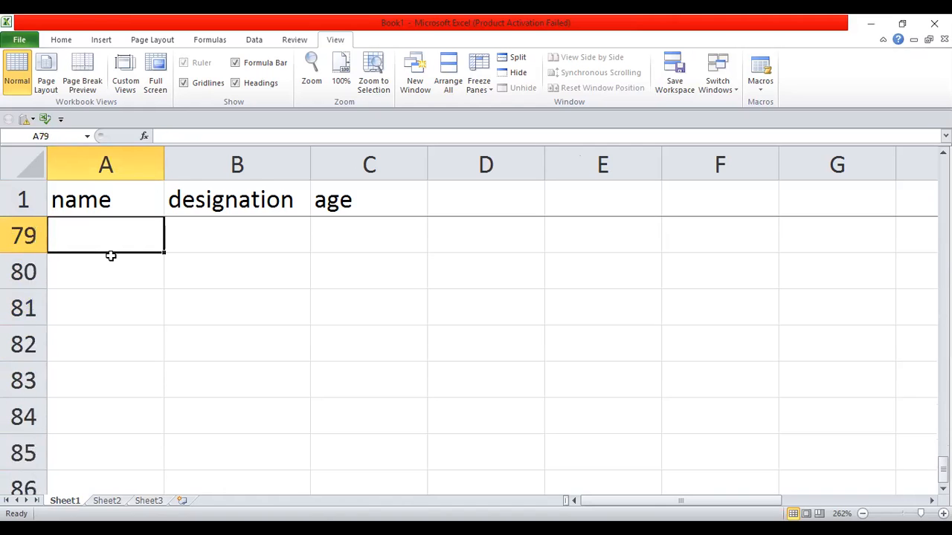
key("Up")
key("Up")
key("Up")
key("Up")
key("Up")
key("Up")
key("Up")
key("Up")
key("Up")
key("Up")
key("Up")
key("Up")
key("Up")
key("Up")
key("Up")
key("Up")
key("Up")
key("Up")
key("Up")
key("Up")
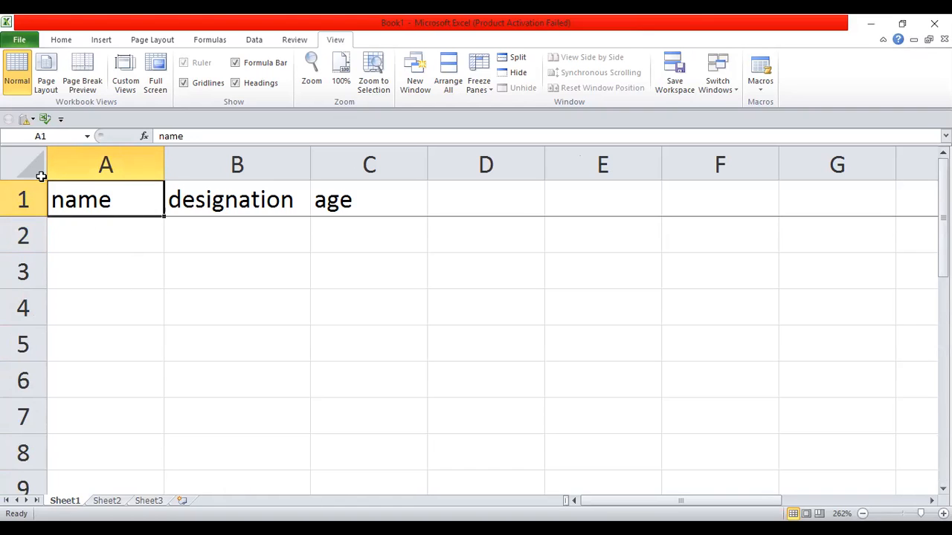
Step: Select column A and apply Freeze First Column
left_click(239, 164)
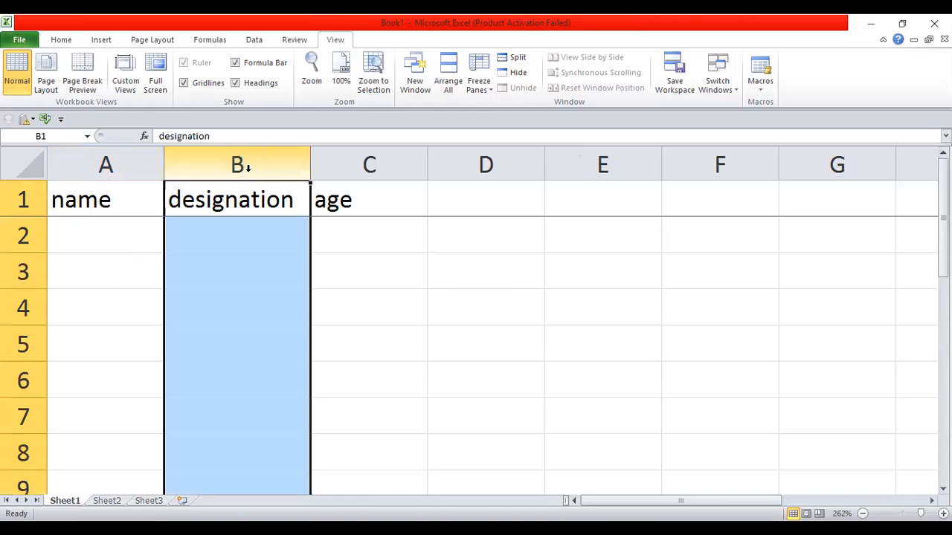
left_click(104, 164)
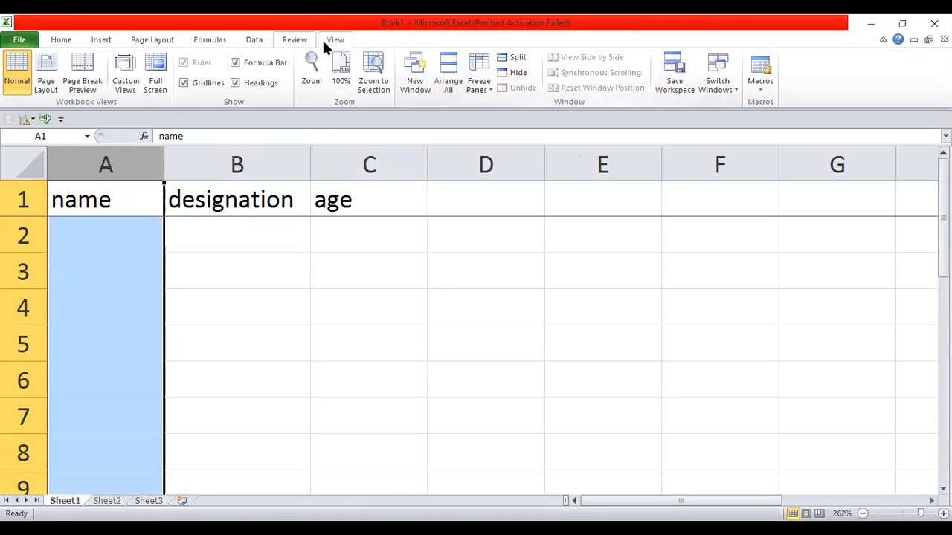
left_click(485, 89)
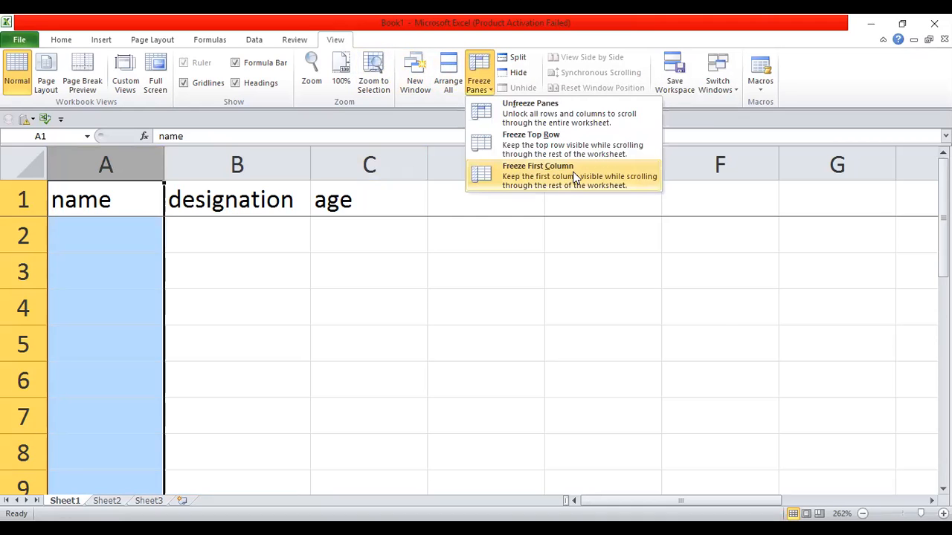
left_click(574, 177)
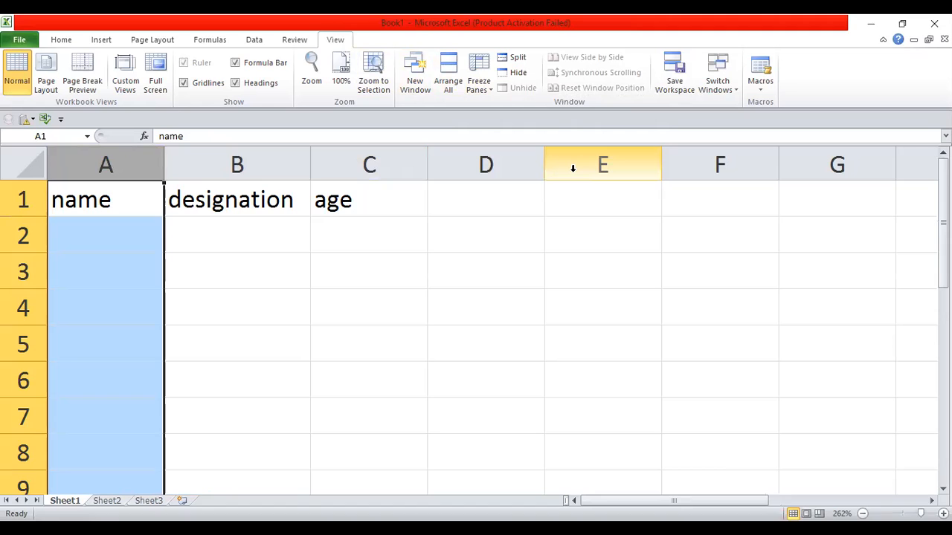
Step: Move right to column DM and back to confirm the name column stays visible
key("Right")
key("Right")
key("Right")
key("Right")
key("Right")
key("Right")
key("Right")
key("Right")
key("Right")
key("Right")
key("Right")
key("Right")
key("Right")
key("Right")
key("Right")
key("Right")
key("Right")
key("Right")
key("Right")
key("Right")
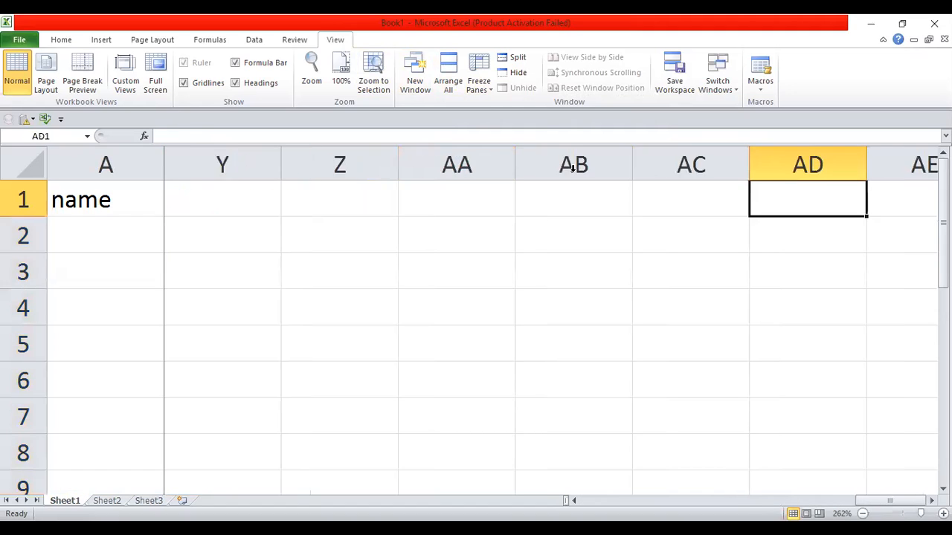
key("Right")
key("Right")
key("Right")
key("Right")
key("Right")
key("Right")
key("Right")
key("Right")
key("Right")
key("Right")
key("Right")
key("Right")
key("Right")
key("Right")
key("Right")
key("Right")
key("Right")
key("Right")
key("Right")
key("Right")
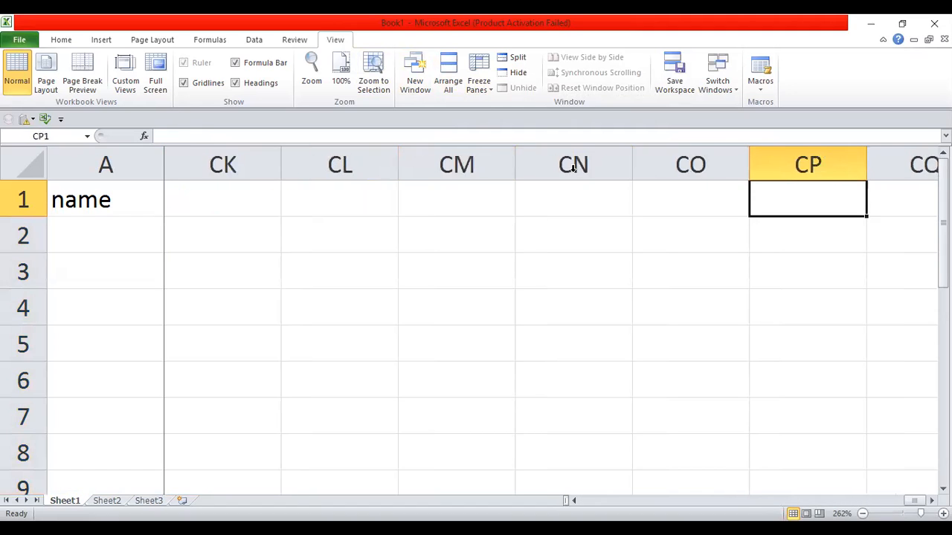
key("Right")
key("Right")
key("Right")
key("Right")
key("Right")
key("Right")
key("Right")
key("Right")
key("Right")
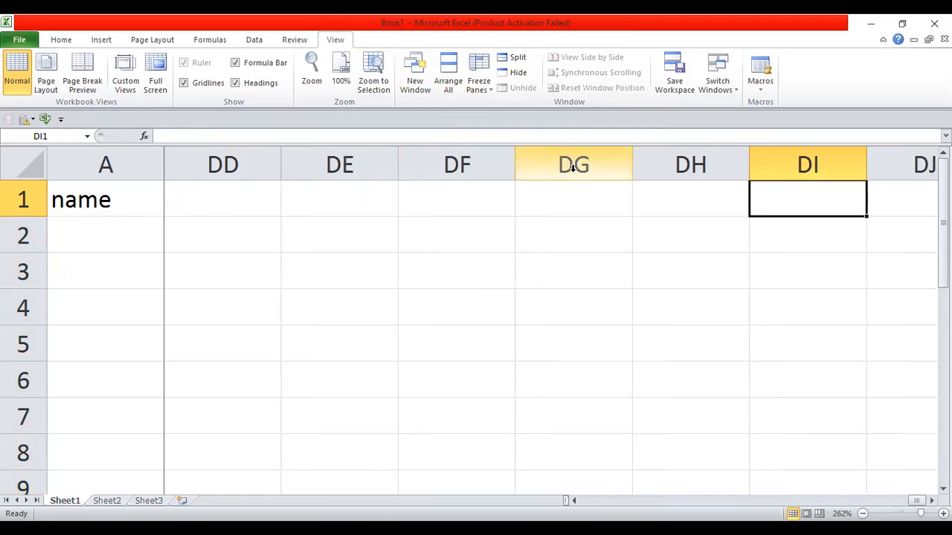
key("Right")
key("Right")
key("Right")
key("Right")
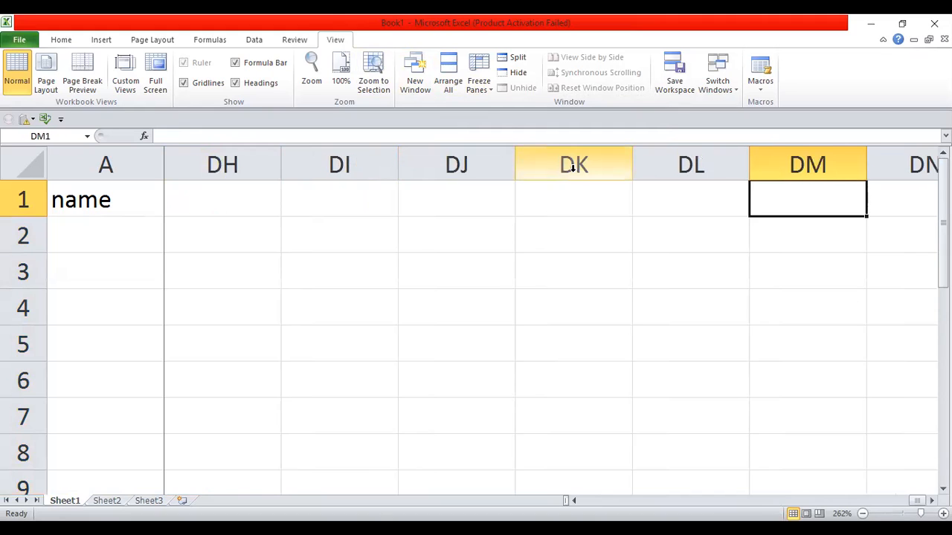
key("ctrl+Left")
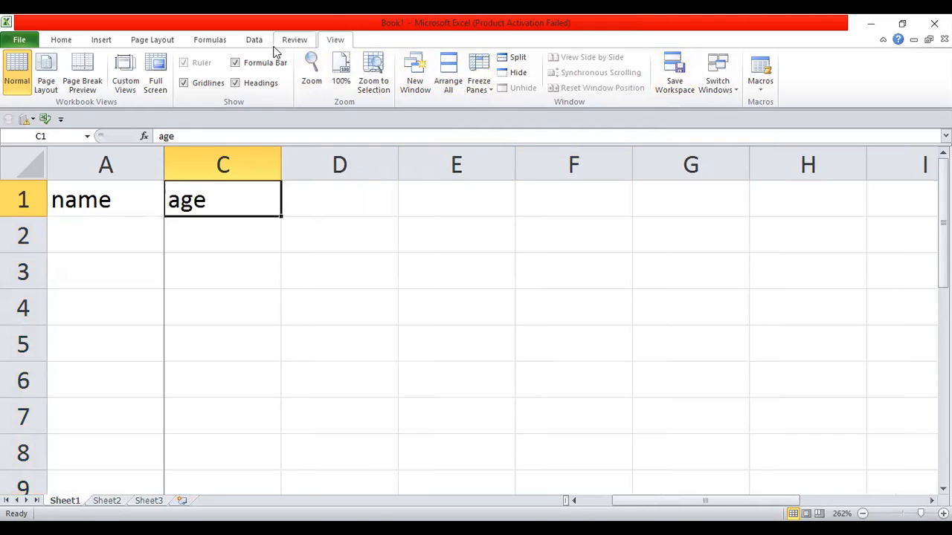
key("Left")
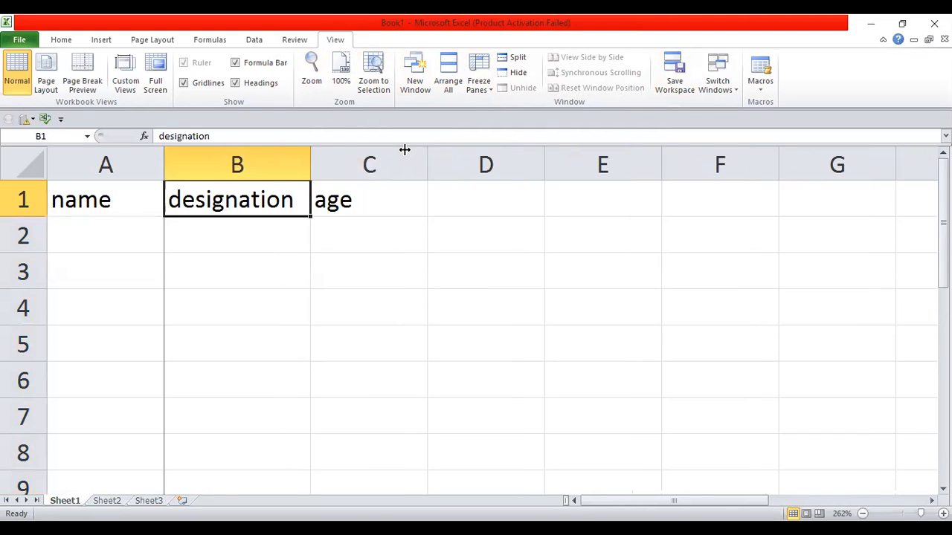
key("Left")
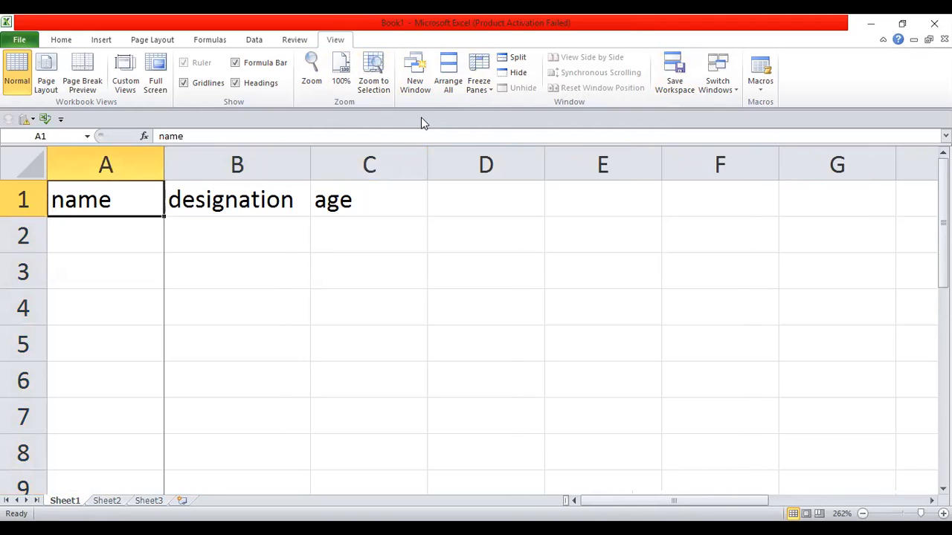
Step: Apply Unfreeze Panes so no rows or columns stay locked
left_click(484, 87)
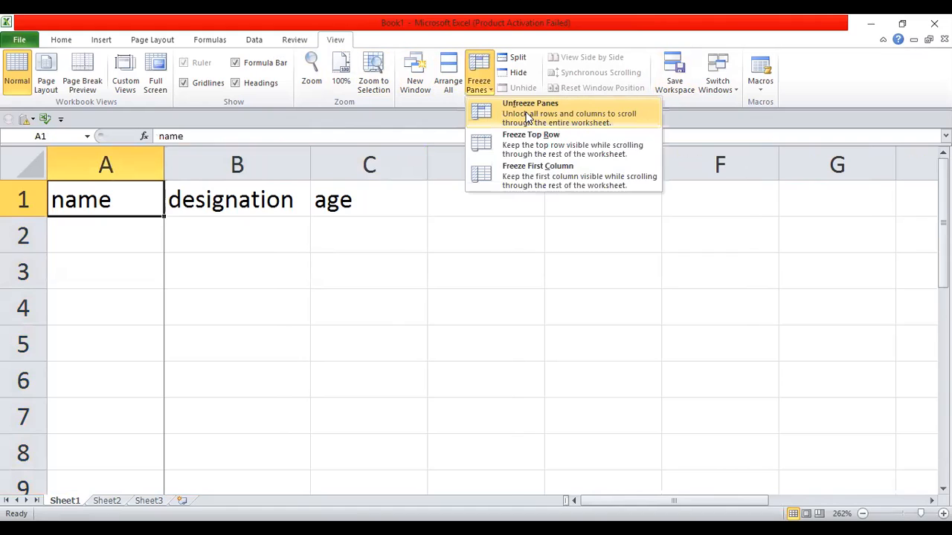
left_click(527, 118)
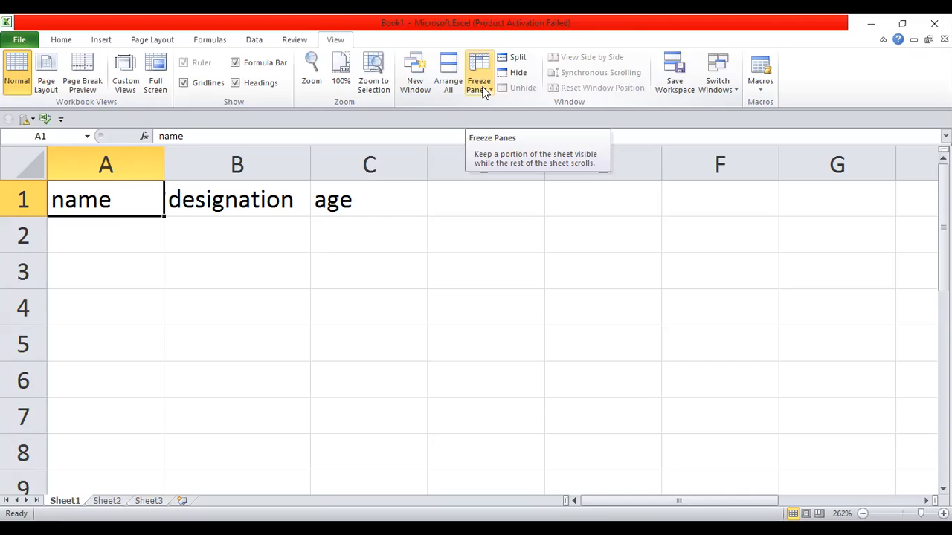
Step: Split the window into four panes, scroll the upper pane past row 130, then return to A1
left_click(517, 65)
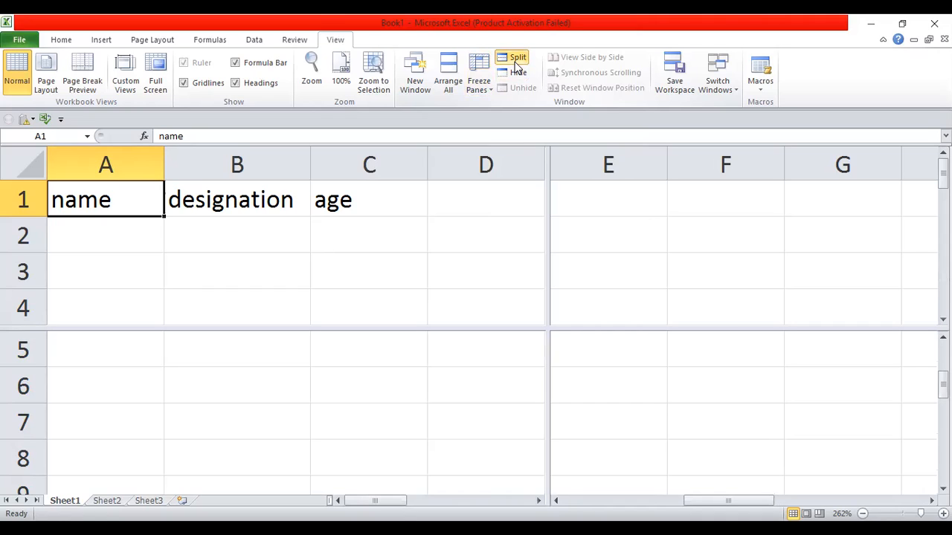
key("Down")
key("Down")
key("Down")
key("Down")
key("Down")
key("Down")
key("Down")
key("Down")
key("Down")
key("Down")
key("Down")
key("Down")
key("Down")
key("Down")
key("Down")
key("Down")
key("Down")
key("Down")
key("Down")
key("Down")
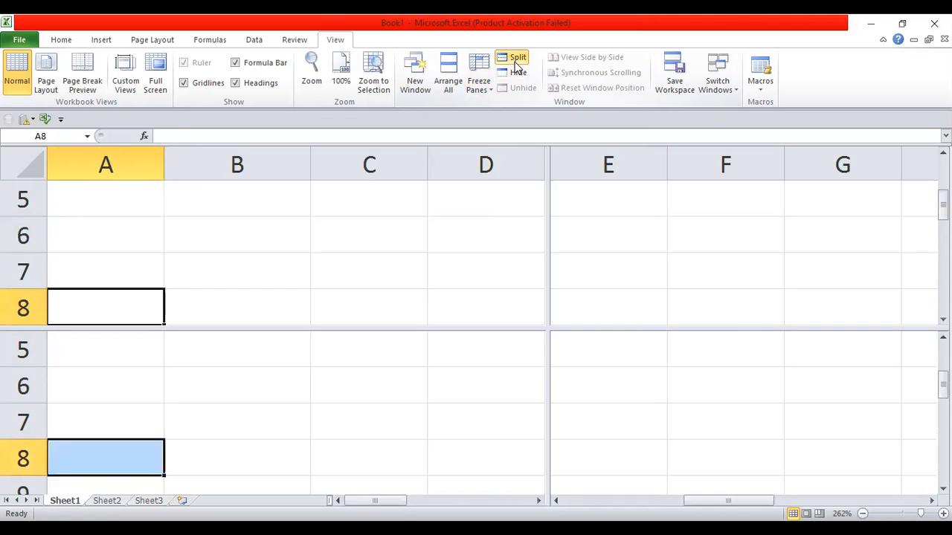
key("Down")
key("Down")
key("Down")
key("Down")
key("Down")
key("Down")
key("Down")
key("Down")
key("Down")
key("Down")
key("Down")
key("Down")
key("Down")
key("Down")
key("Down")
key("Down")
key("Down")
key("Down")
key("Down")
key("Down")
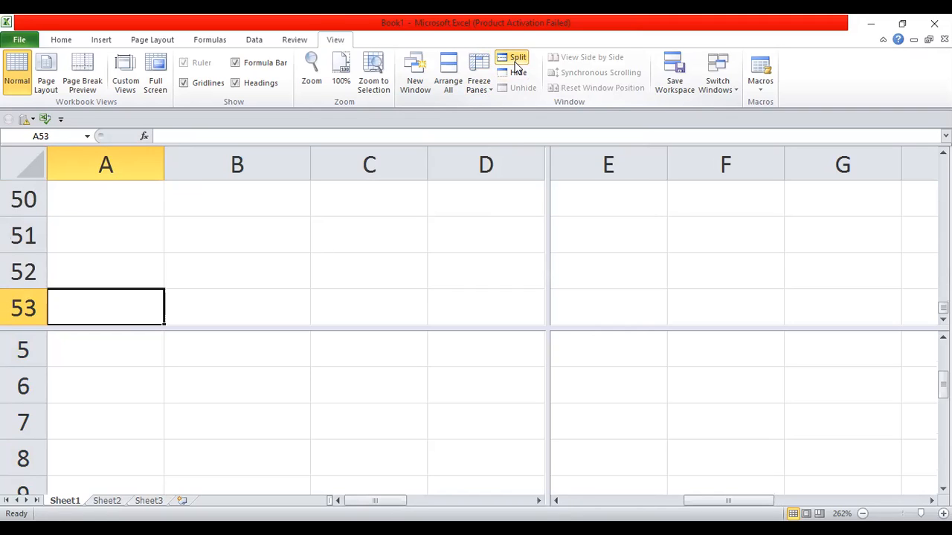
key("Down")
key("Down")
key("Down")
key("Down")
key("Down")
key("Down")
key("Down")
key("Down")
key("Down")
key("Down")
key("Down")
key("Down")
key("Down")
key("Down")
key("Down")
key("Down")
key("Down")
key("Down")
key("Down")
key("Down")
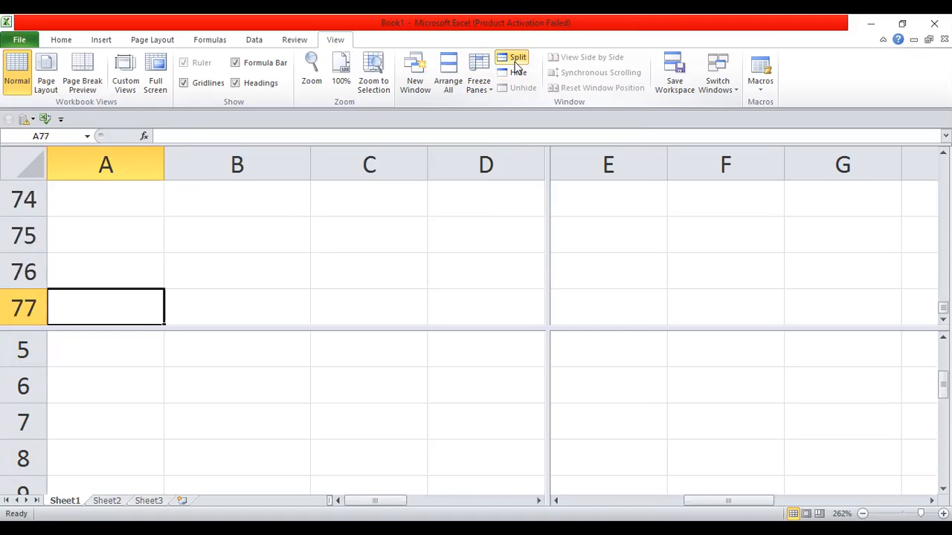
key("Down")
key("Down")
key("Down")
key("Down")
key("Down")
key("Down")
key("Down")
key("Down")
key("Down")
key("Down")
key("Down")
key("Down")
key("Down")
key("Down")
key("Down")
key("Down")
key("Down")
key("Down")
key("Down")
key("Down")
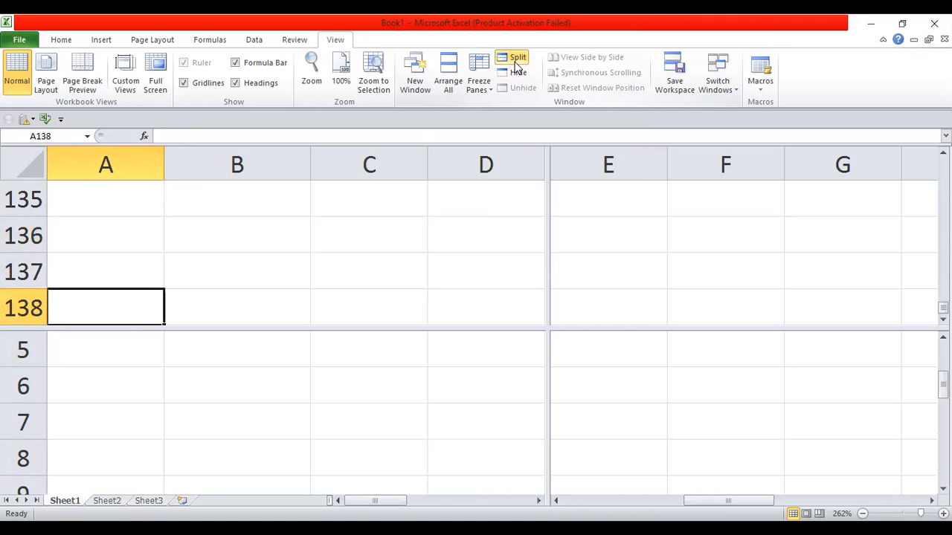
key("Up")
key("Up")
key("Up")
key("Up")
key("Up")
key("Up")
key("Up")
key("Up")
key("Up")
key("Up")
key("Up")
key("Up")
key("Up")
key("ctrl+Home")
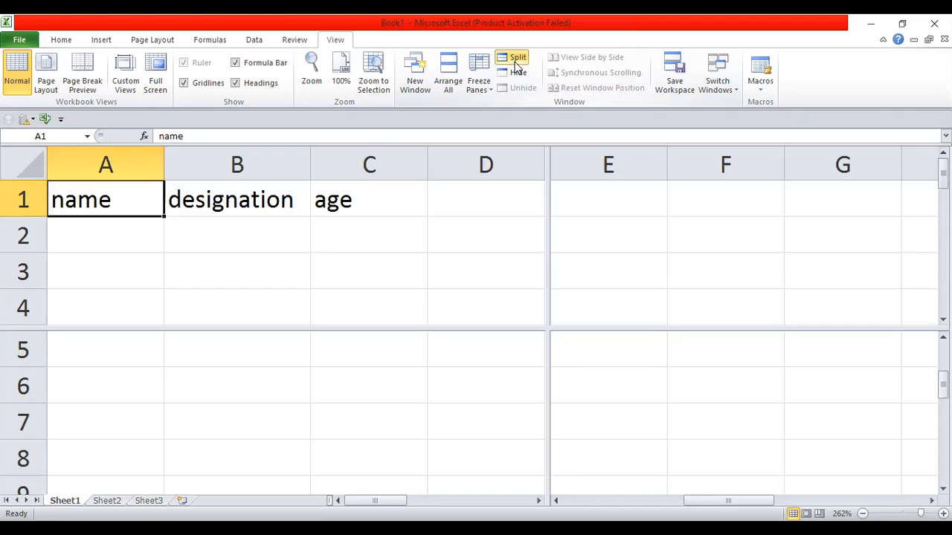
Step: Drag the split bar to resize the upper pane and move around rows 99–100
left_click_drag(549, 328, 300, 215)
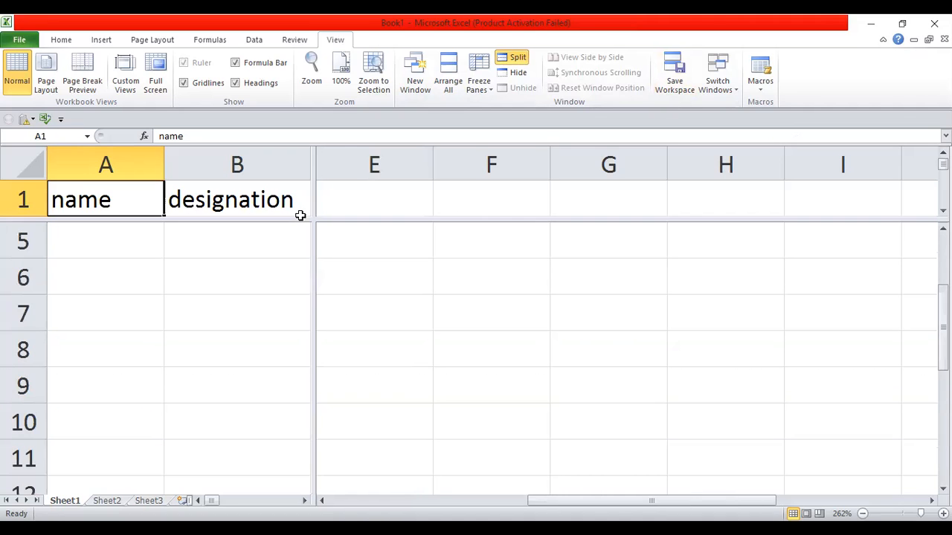
key("Down")
key("Down")
key("Down")
key("Down")
key("Down")
key("Down")
key("Down")
key("Down")
key("Down")
key("Down")
key("Down")
key("Down")
key("Down")
key("Down")
key("Down")
key("Down")
key("Down")
key("Down")
key("Down")
key("Down")
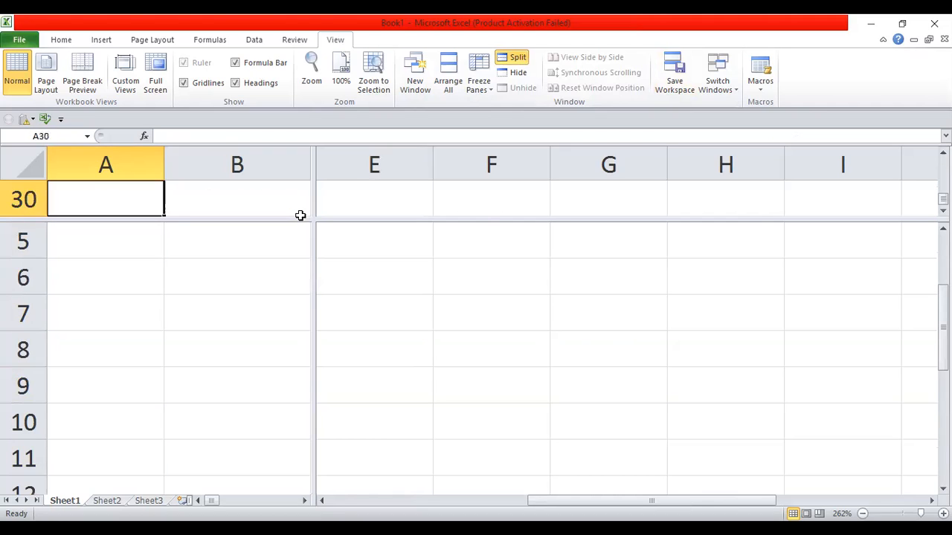
key("Down")
key("Down")
key("Down")
key("Down")
key("Down")
key("Down")
key("Down")
key("Down")
key("Down")
key("Down")
key("Down")
key("Down")
key("Down")
key("Down")
key("Down")
key("Down")
key("Down")
key("Down")
key("Down")
key("Down")
key("Right")
key("Right")
key("Right")
key("Right")
key("Right")
key("Right")
key("Right")
key("Right")
key("Right")
key("Right")
key("Right")
key("Right")
key("Right")
key("Right")
key("Right")
key("Right")
key("Right")
key("Right")
key("Right")
key("Right")
key("Right")
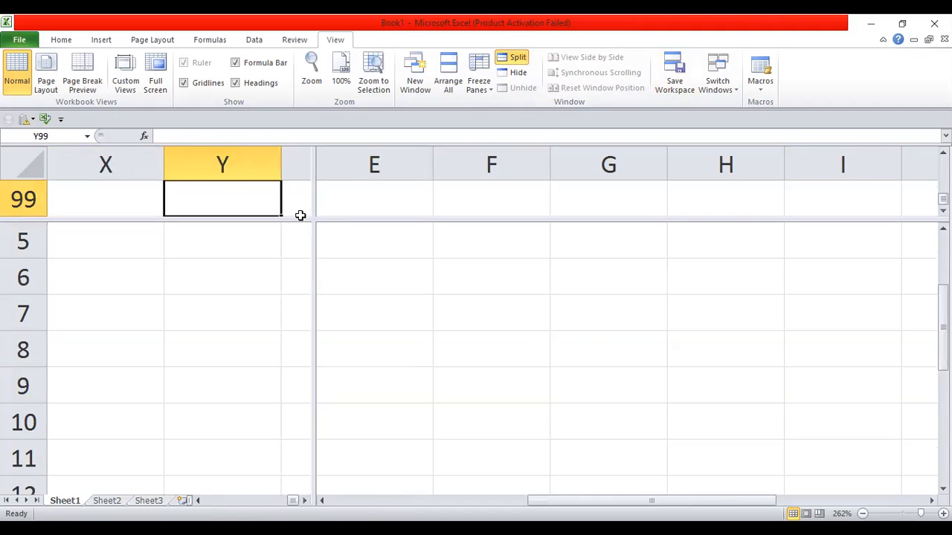
key("Left")
key("Left")
key("Left")
key("Left")
key("Left")
key("Left")
key("Down")
key("Left")
key("Left")
key("Left")
key("Left")
key("Left")
key("Left")
key("Left")
key("Left")
key("Left")
key("Left")
key("Left")
key("Left")
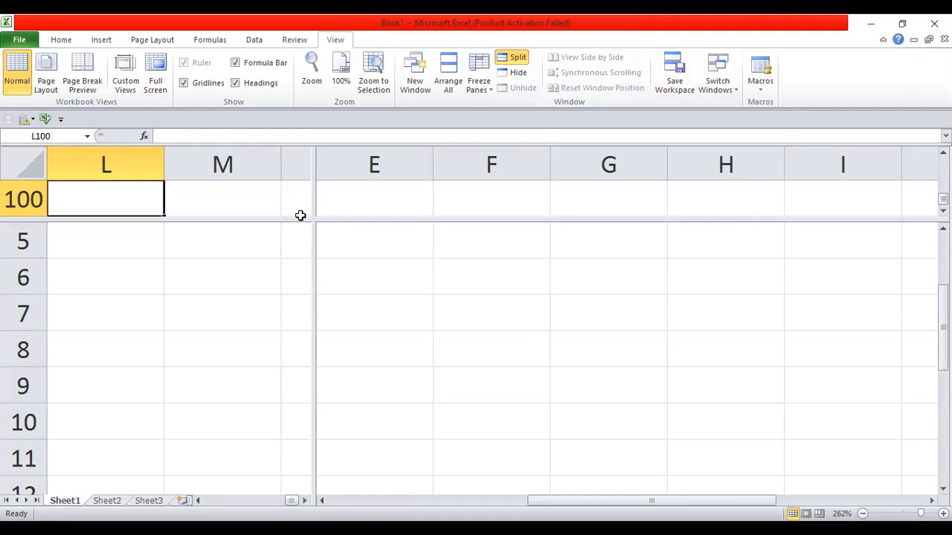
key("Left")
key("Left")
key("Left")
key("Left")
key("Left")
key("Left")
Step: Return the top pane to A1, reposition the split, then remove it
key("Up")
key("Up")
key("Up")
key("Up")
key("Up")
key("Up")
key("Up")
key("Up")
key("Up")
key("Up")
key("Up")
key("Up")
key("Up")
key("Up")
key("Up")
key("Up")
key("Up")
key("Up")
key("Up")
key("Up")
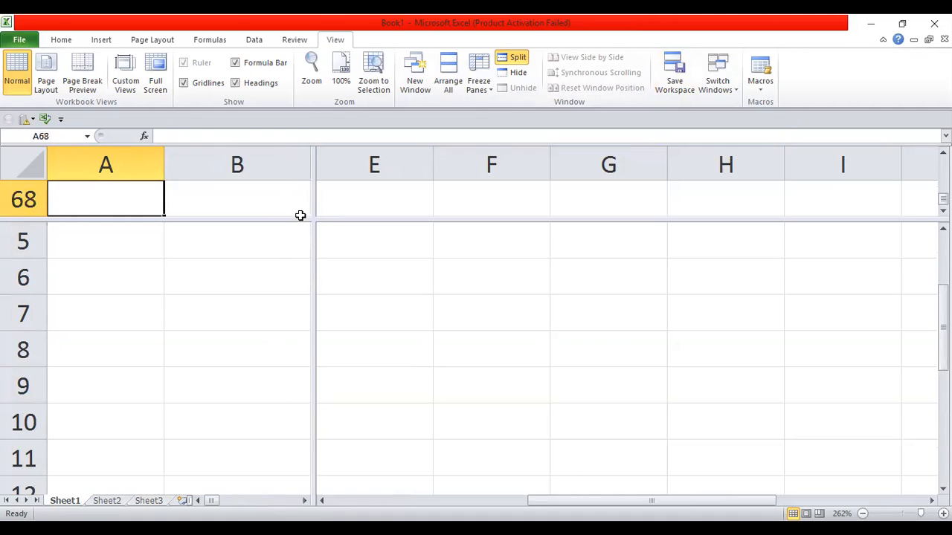
key("ctrl+Up")
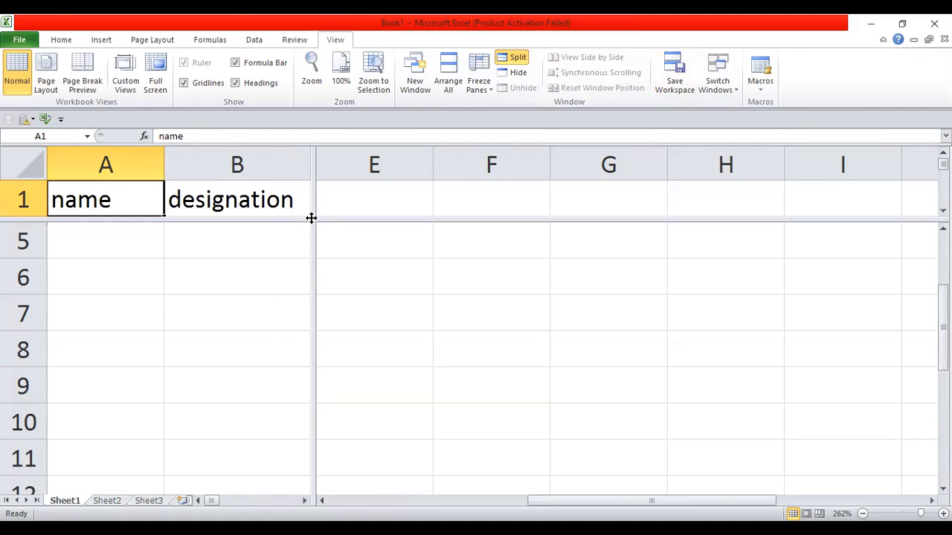
left_click_drag(315, 217, 469, 306)
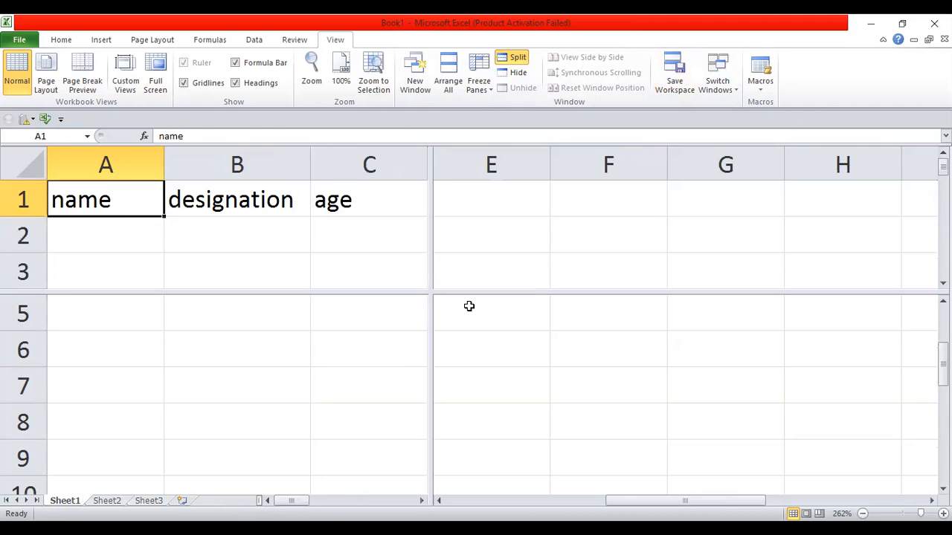
left_click(506, 64)
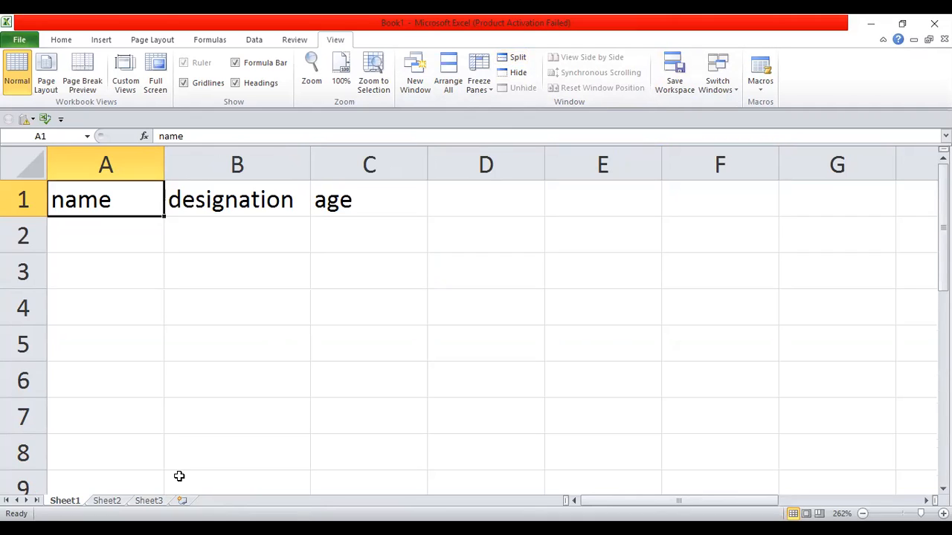
Step: Hide Sheet1 from its tab menu, dismissing a stray tab menu and cancelling the Save As prompt
right_click(66, 501)
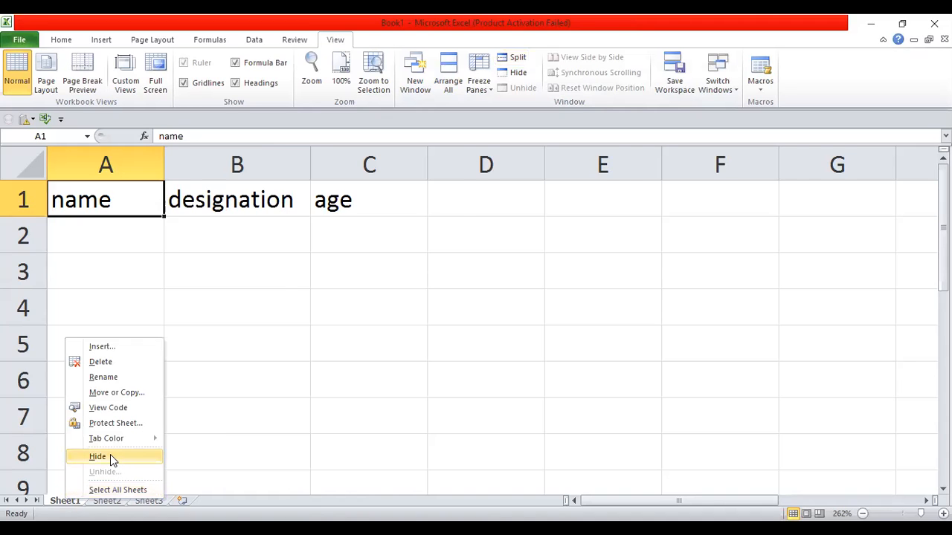
left_click(110, 457)
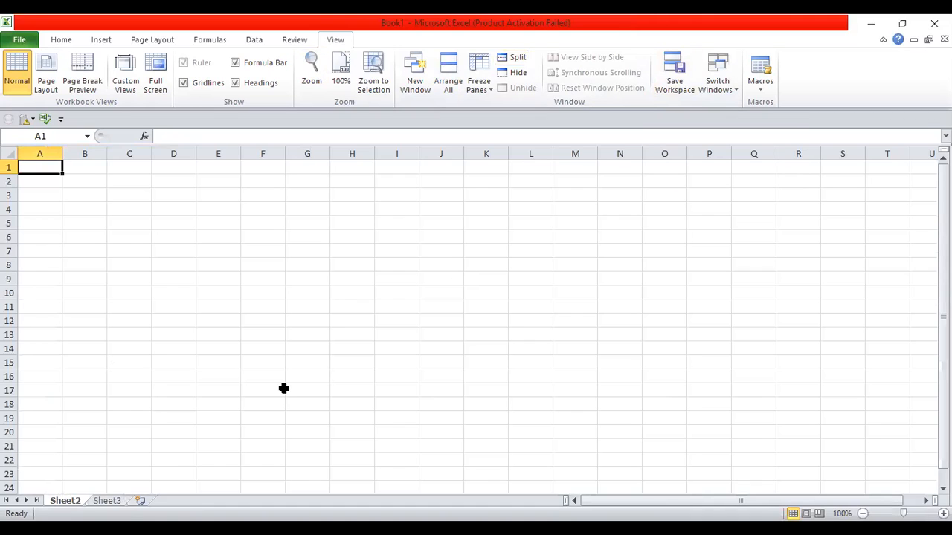
right_click(63, 504)
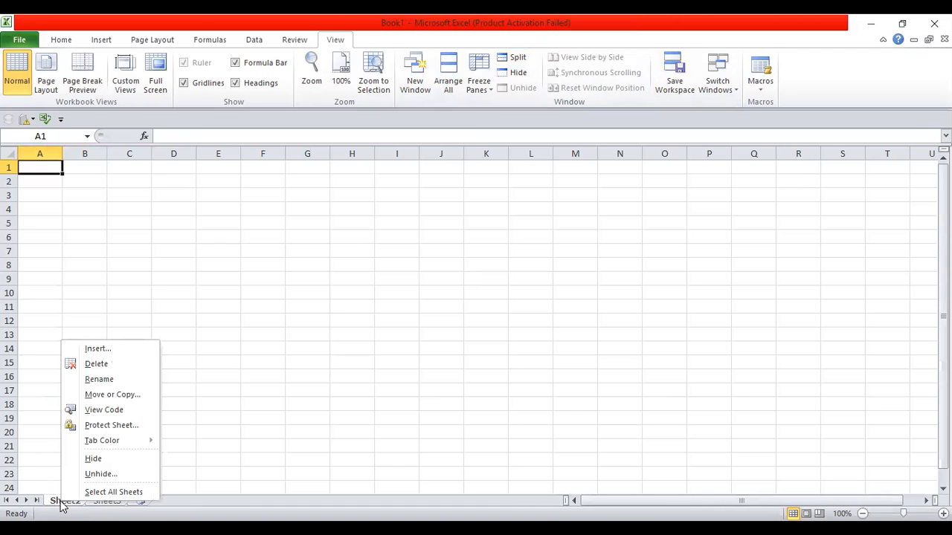
scroll(62, 504, "right", 1)
left_click(74, 498)
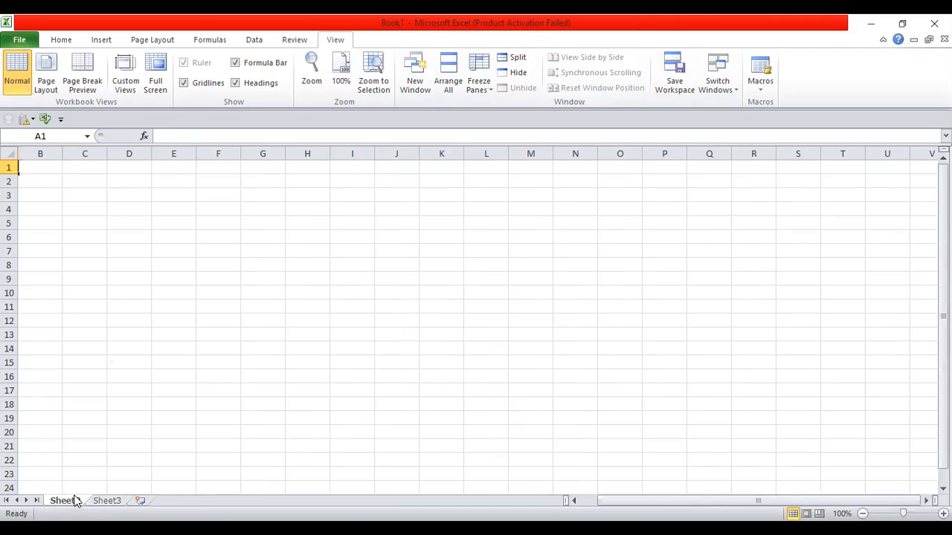
left_click(72, 499)
key("ctrl+s")
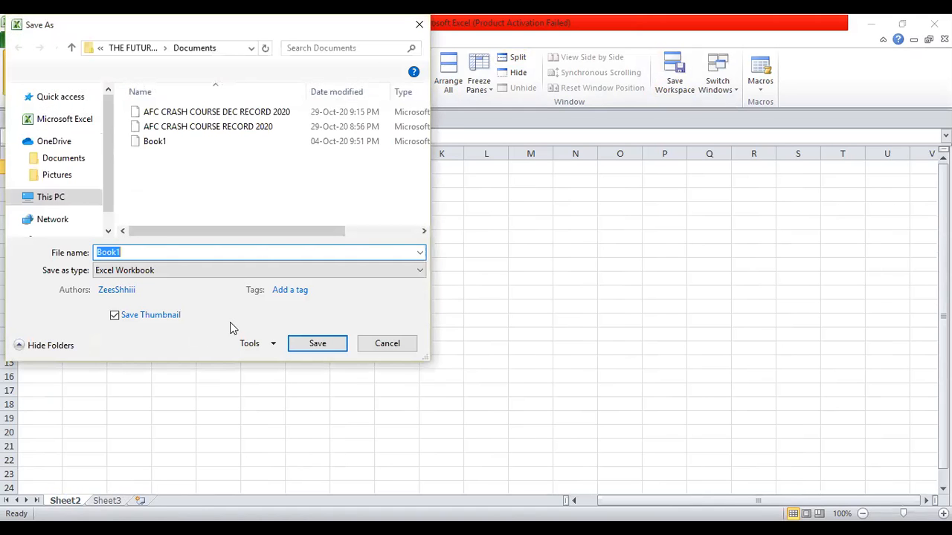
left_click(390, 342)
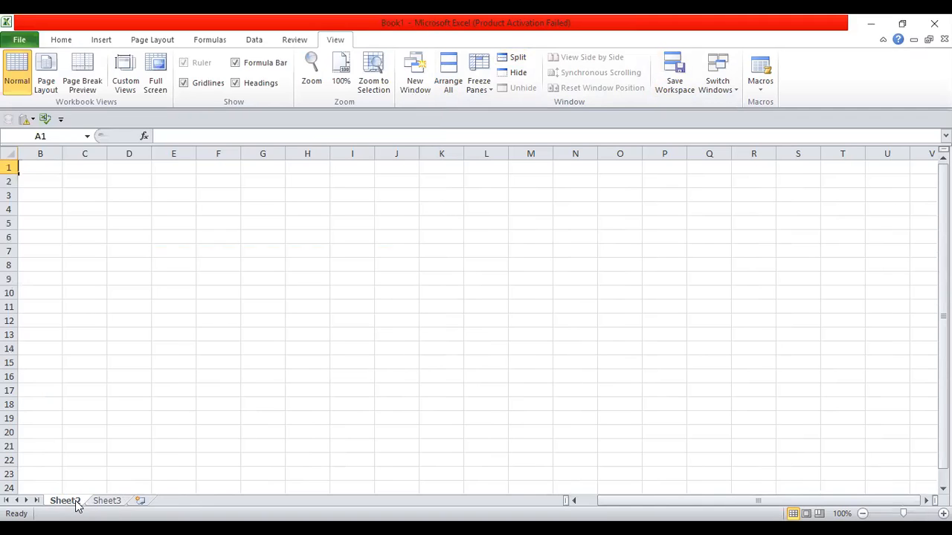
Step: Restore Sheet1 through the sheet-tab Unhide dialog
right_click(75, 502)
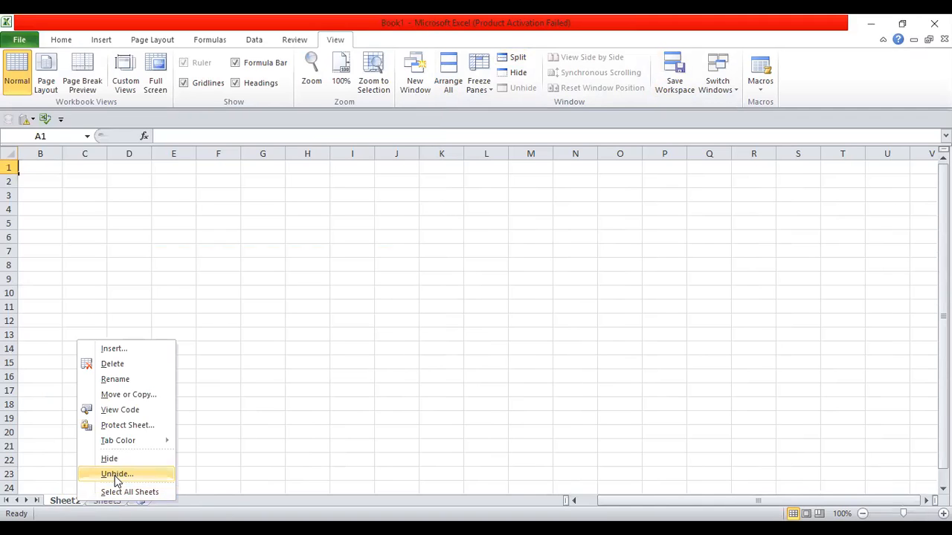
left_click(117, 475)
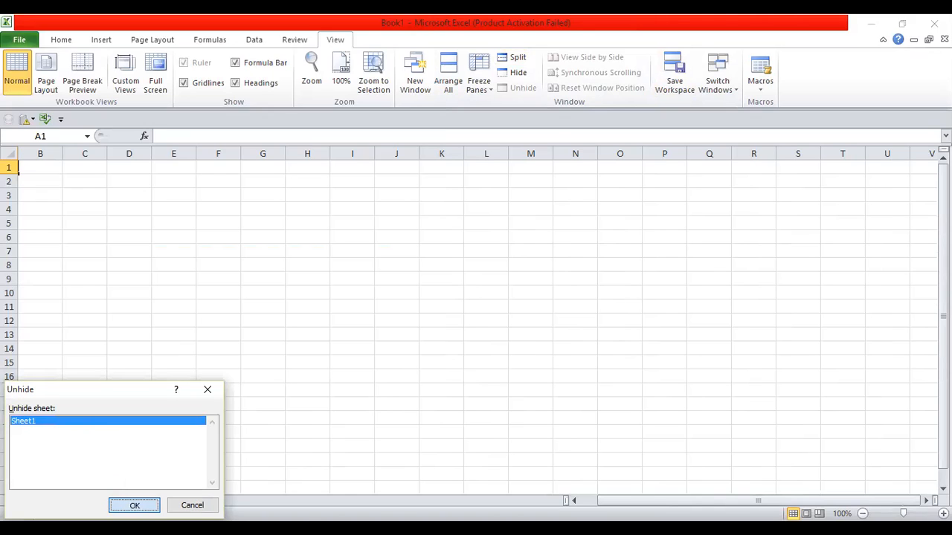
left_click(133, 505)
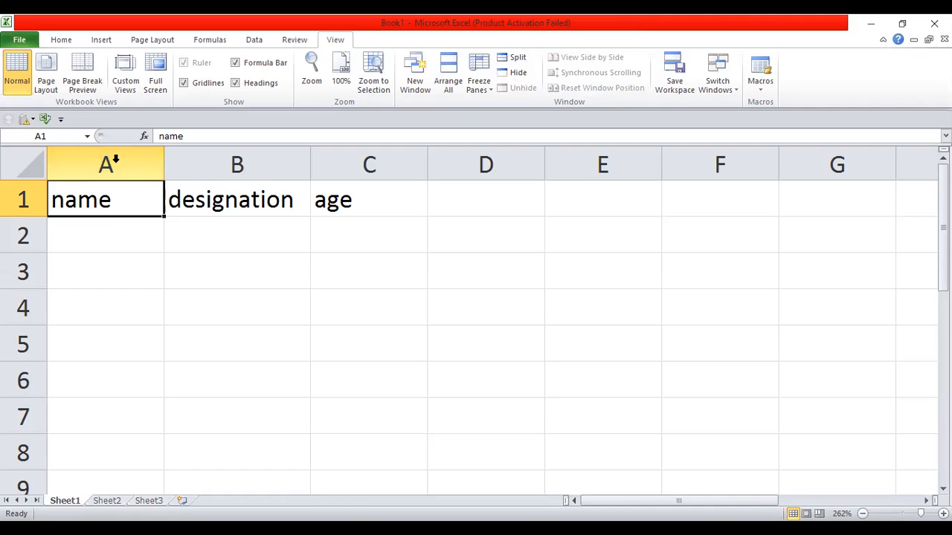
Step: Select columns A:C and add a custom view named 'zeshi1' under Custom Views
left_click(154, 154)
left_click(331, 162, "shift")
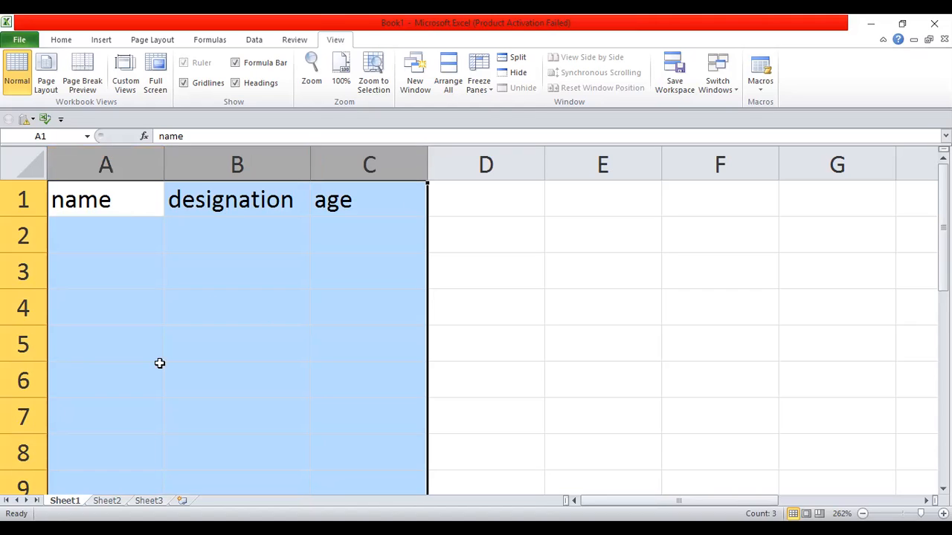
left_click(125, 81)
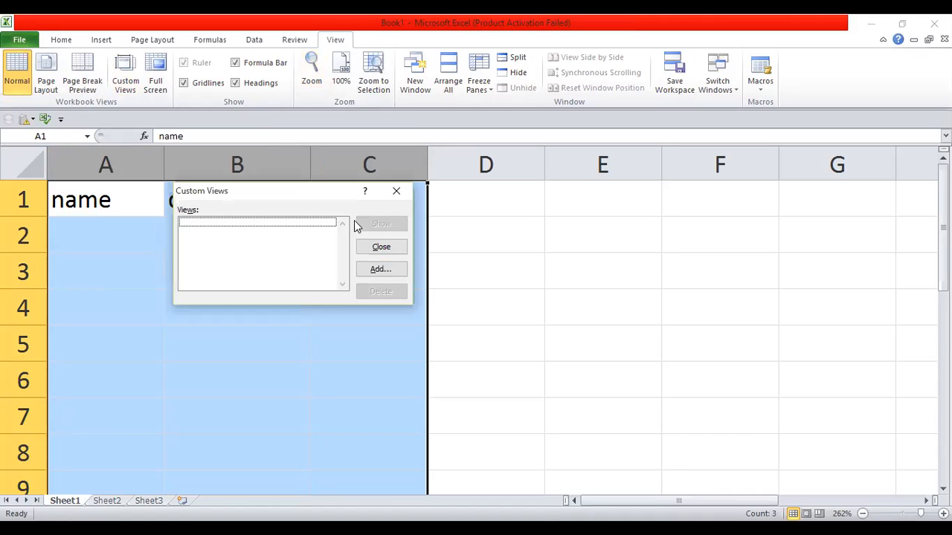
left_click(379, 273)
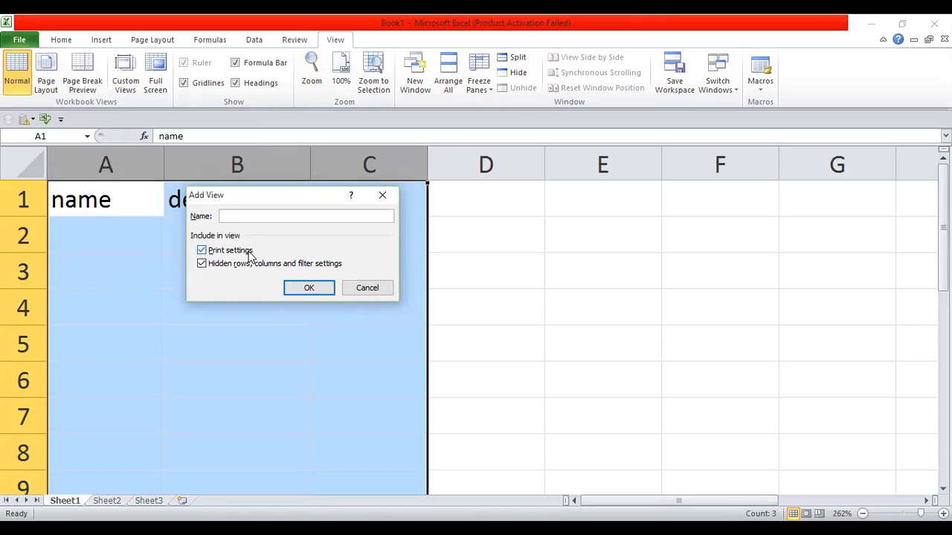
type("zeshi1")
key("Return")
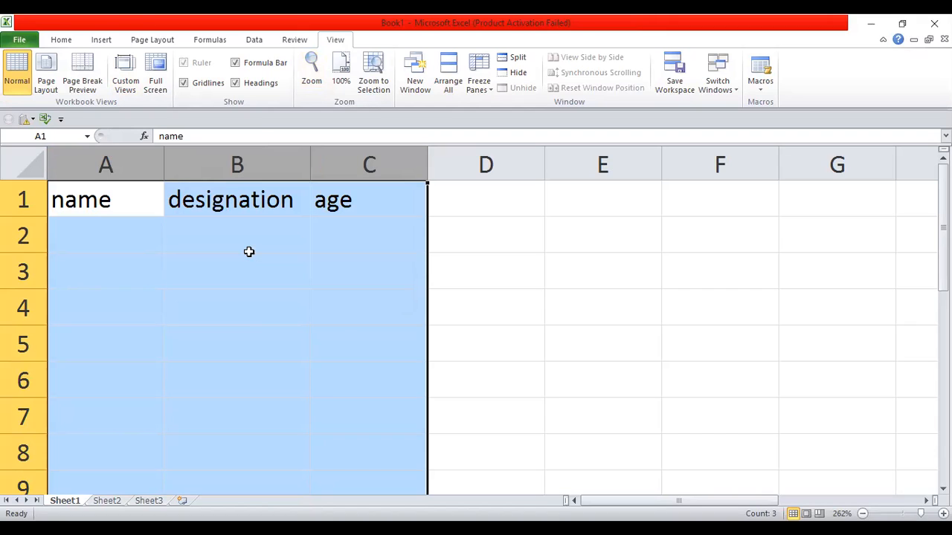
Step: Hide columns A–C, restore them with the zeshi1 custom view, and delete their header text
right_click(132, 176)
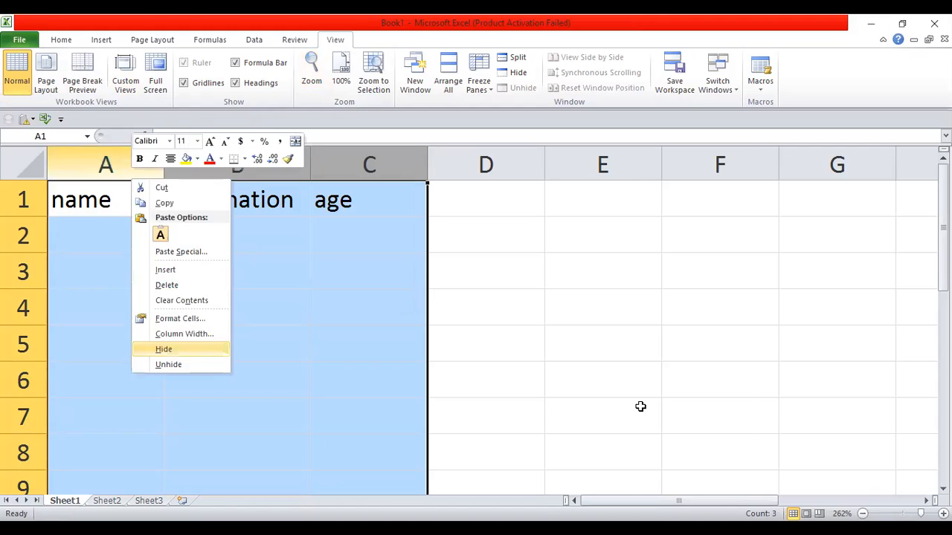
left_click(178, 349)
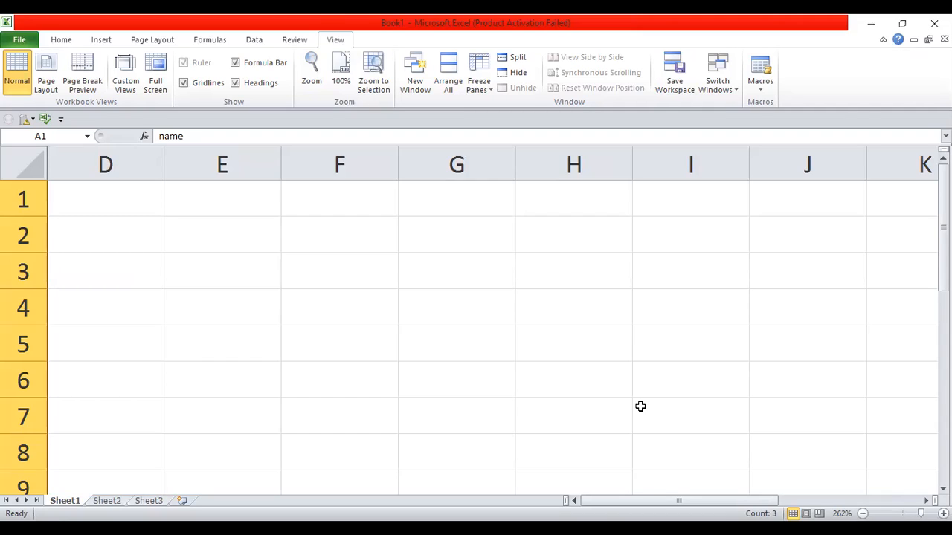
left_click(126, 73)
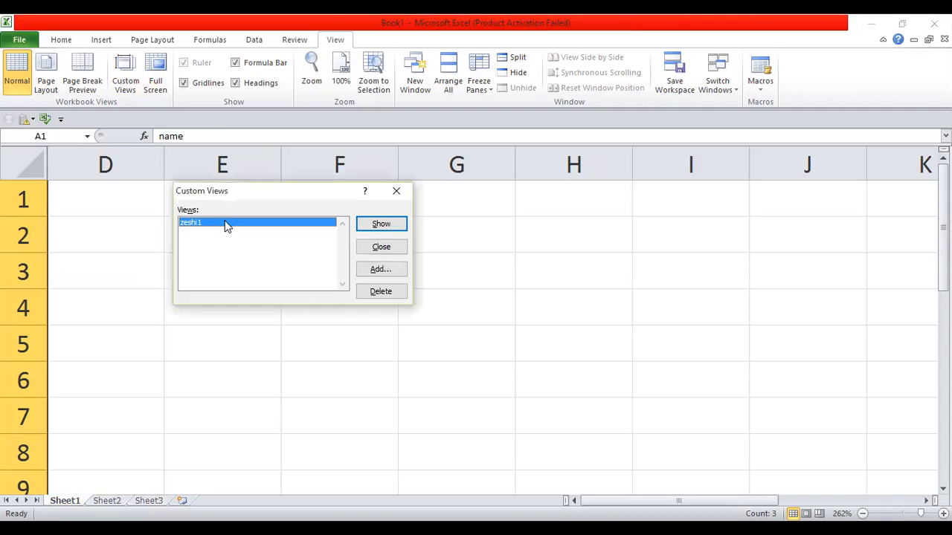
left_click(381, 225)
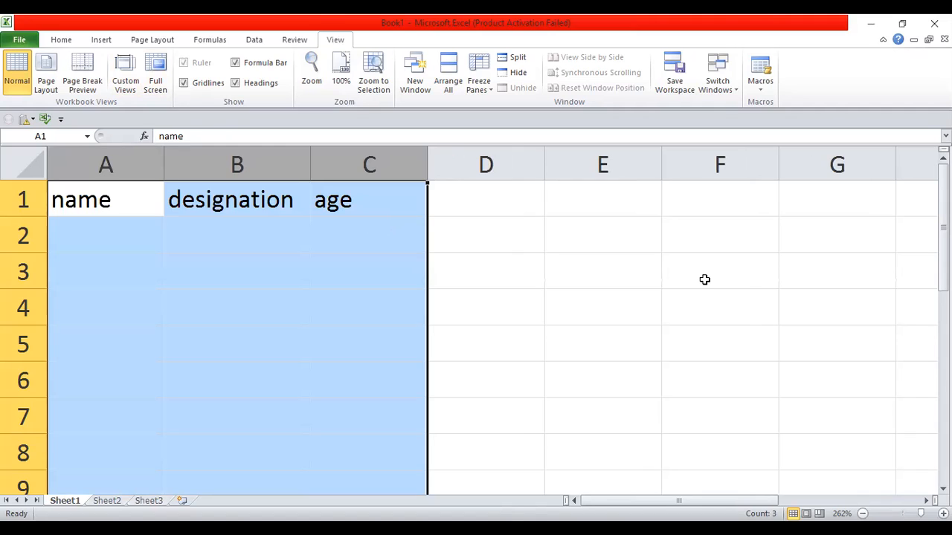
key("Delete")
left_click(612, 265)
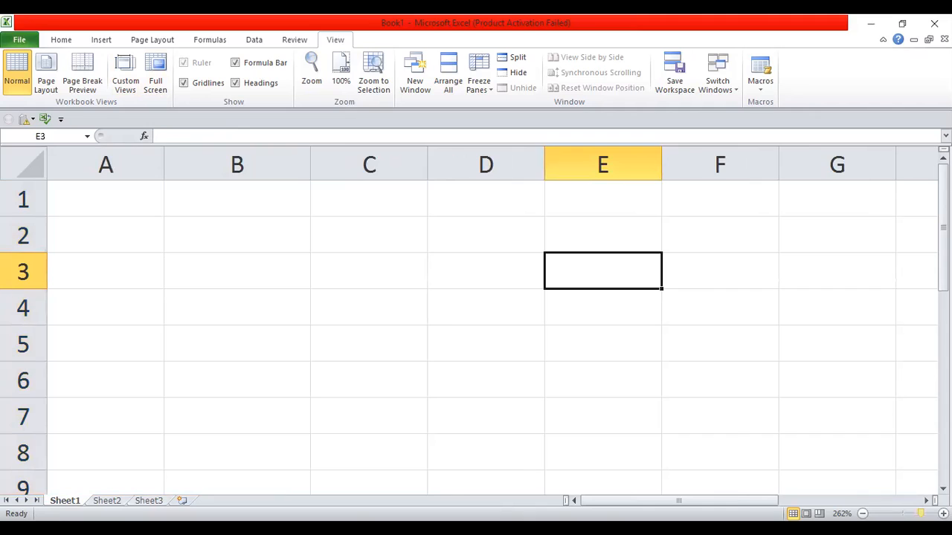
Step: At 178% zoom, enter hgjgjhkljnl in C4 and k;k in the cells below, down to C8
left_click_drag(919, 513, 910, 513)
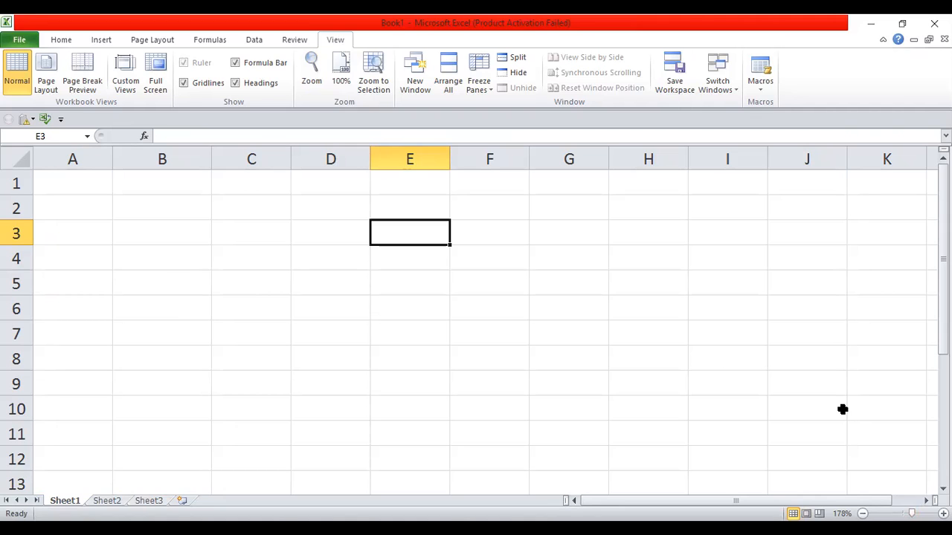
left_click(249, 255)
type("hgjgjhkljnl")
key("Return")
type("k;k")
key("Return")
type("k")
key("Return")
type("k")
key("Return")
type("k")
key("Return")
Step: Copy the filler text in cells C4:C8 on Sheet1
left_click_drag(249, 256, 261, 353)
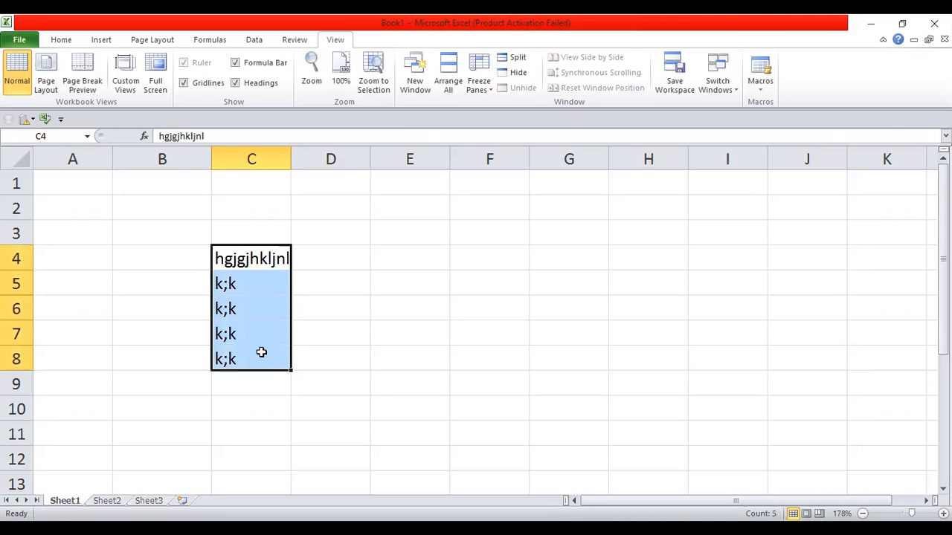
left_click(61, 39)
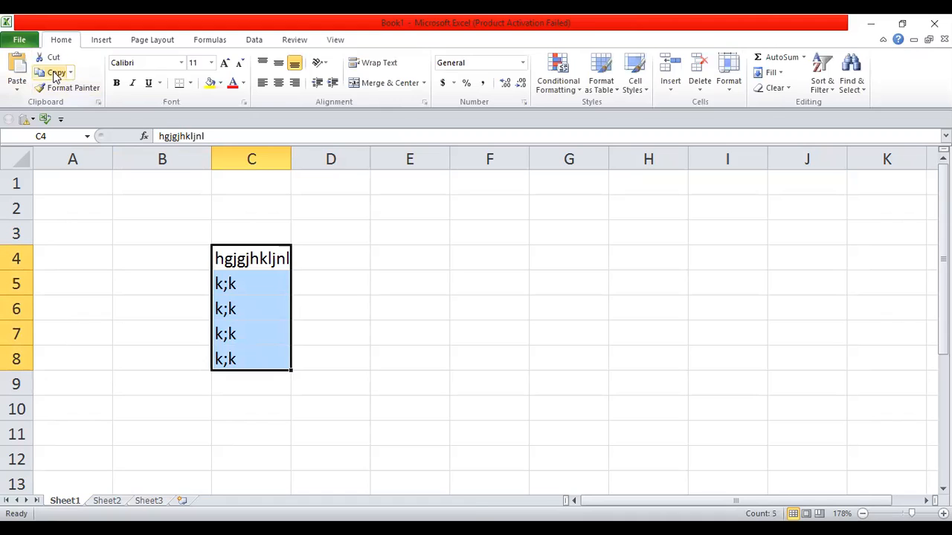
left_click(53, 74)
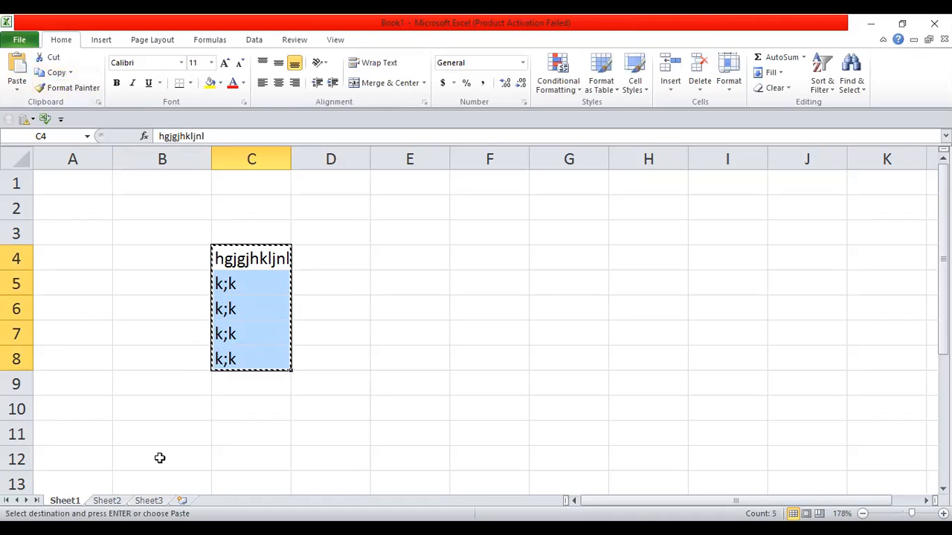
Step: Paste the block into Sheet2 at M7, clear M7, and return to Sheet1
left_click(119, 502)
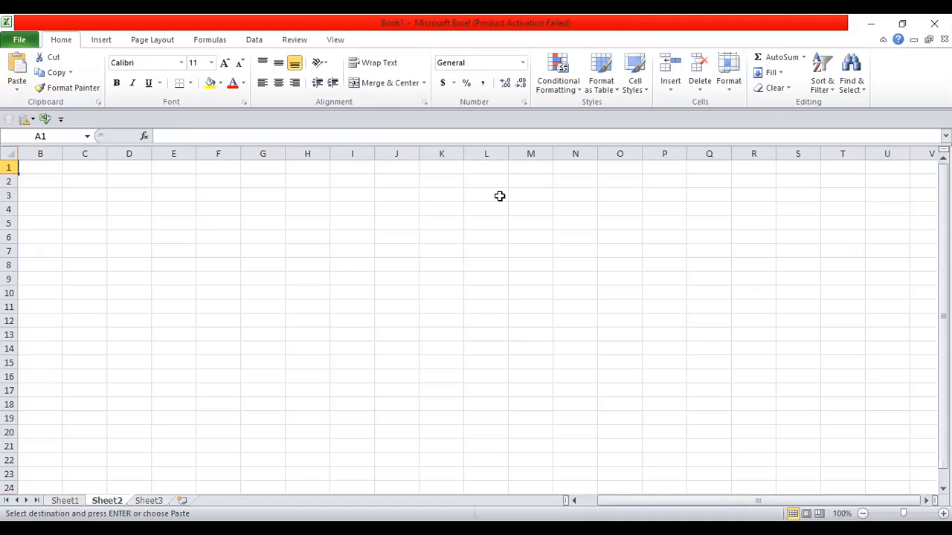
left_click(536, 248)
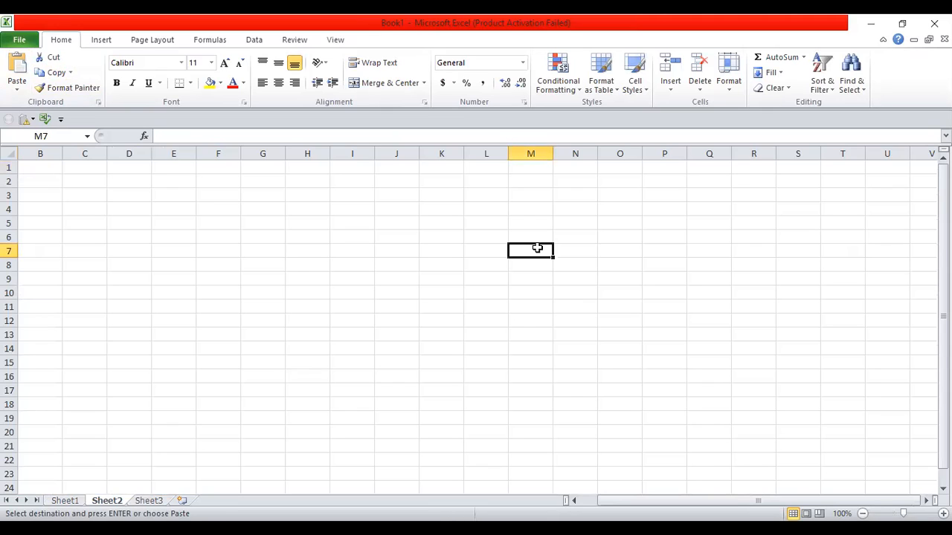
key("ctrl+v")
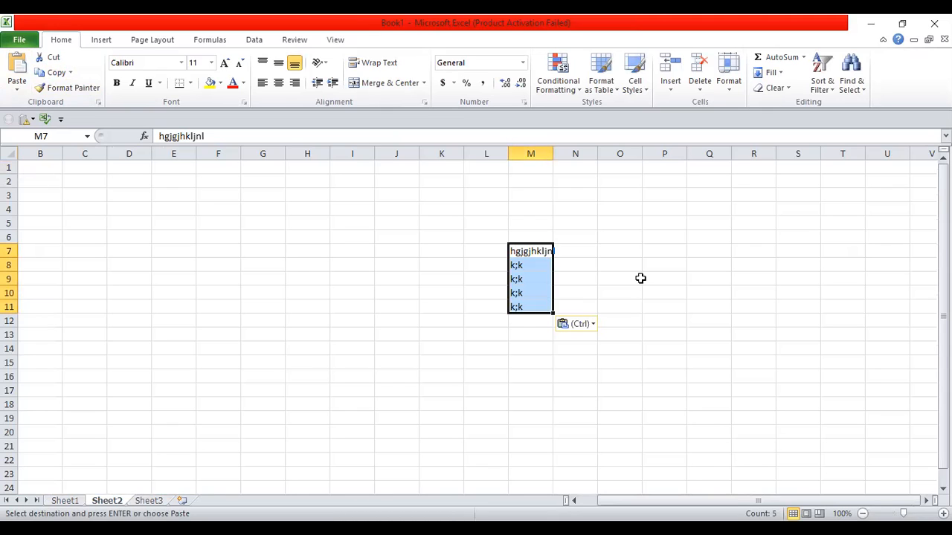
key("BackSpace")
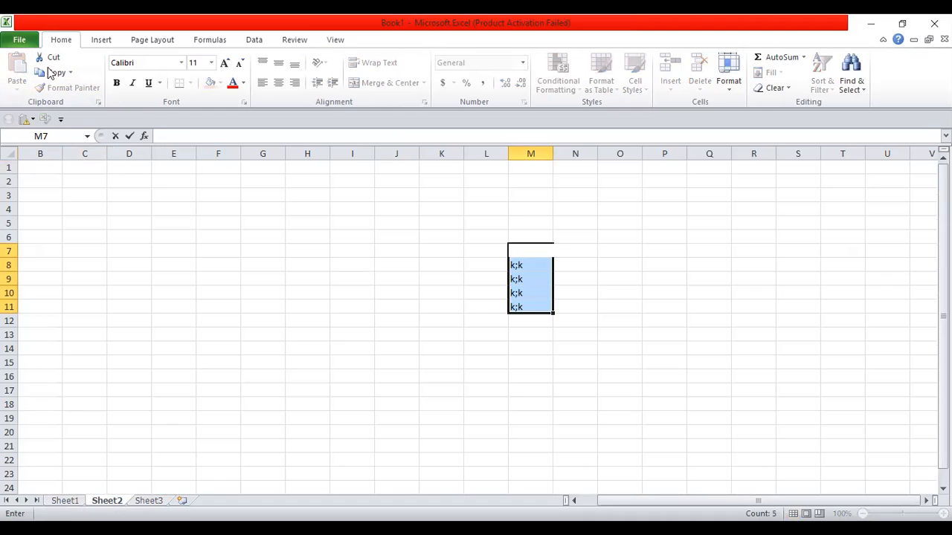
left_click(69, 502)
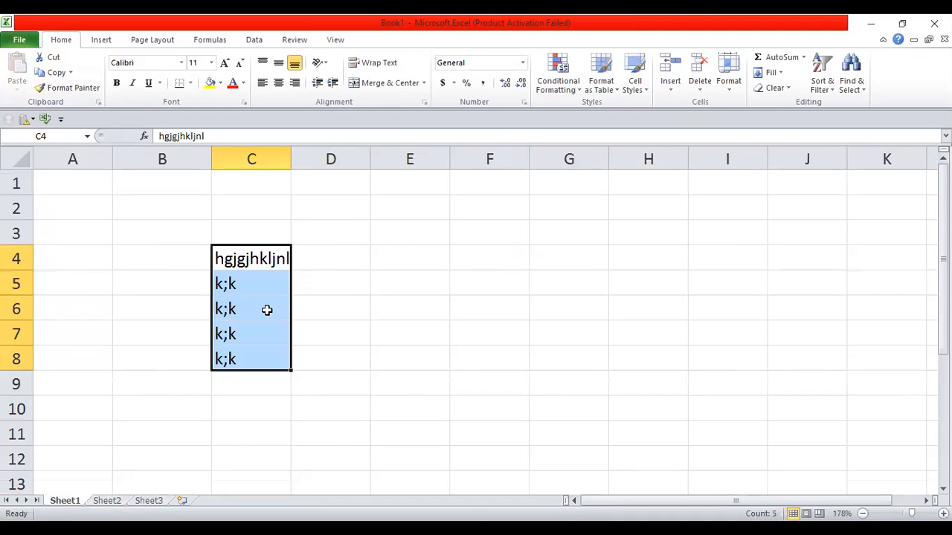
Step: Copy C4:C8 again and select only visible cells with Go To Special
key("ctrl+c")
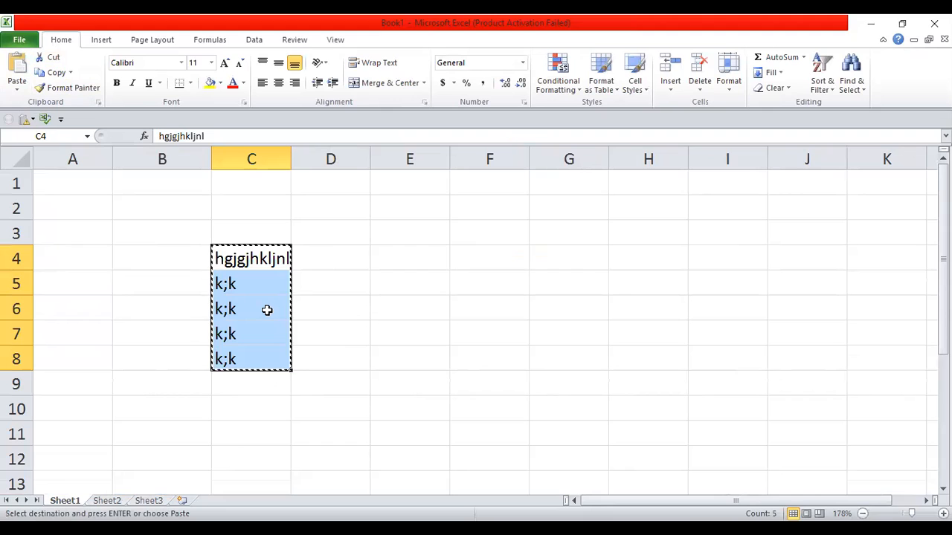
left_click(856, 70)
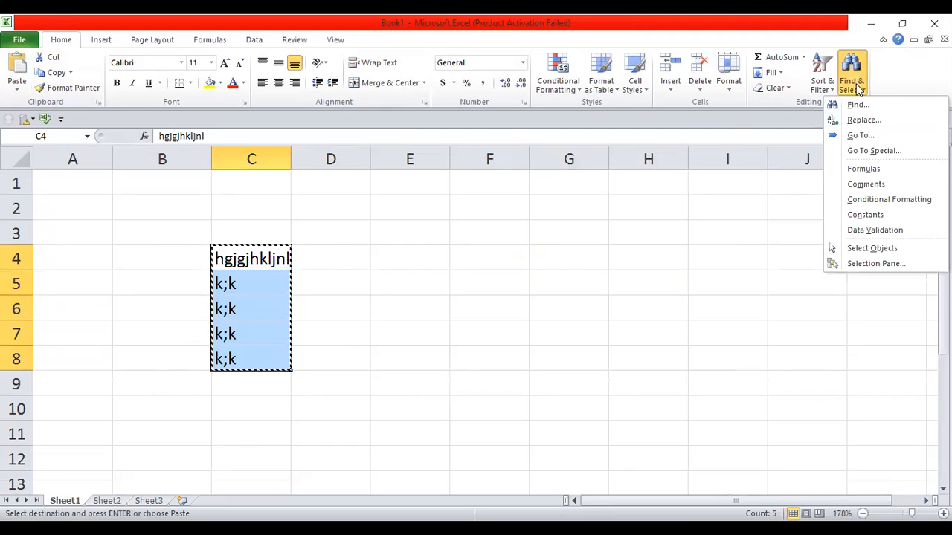
left_click(881, 155)
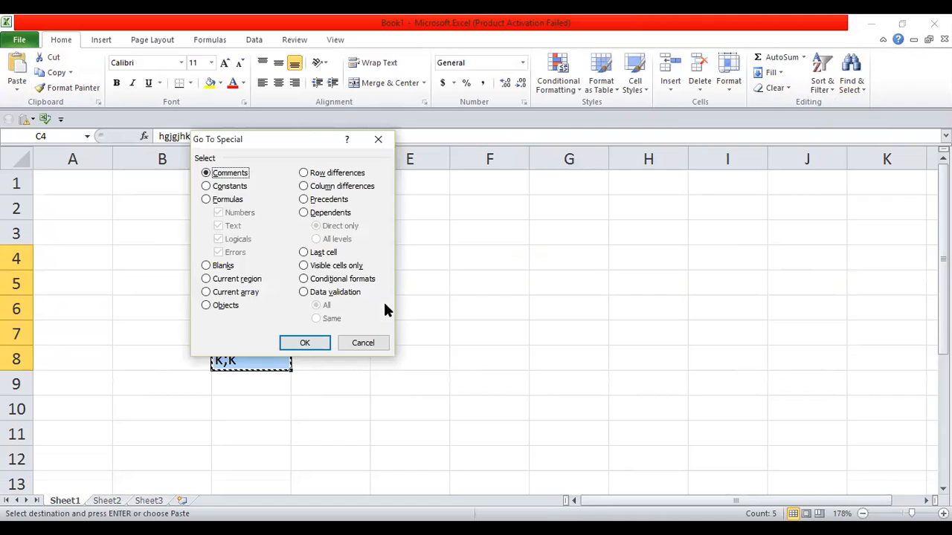
left_click(303, 268)
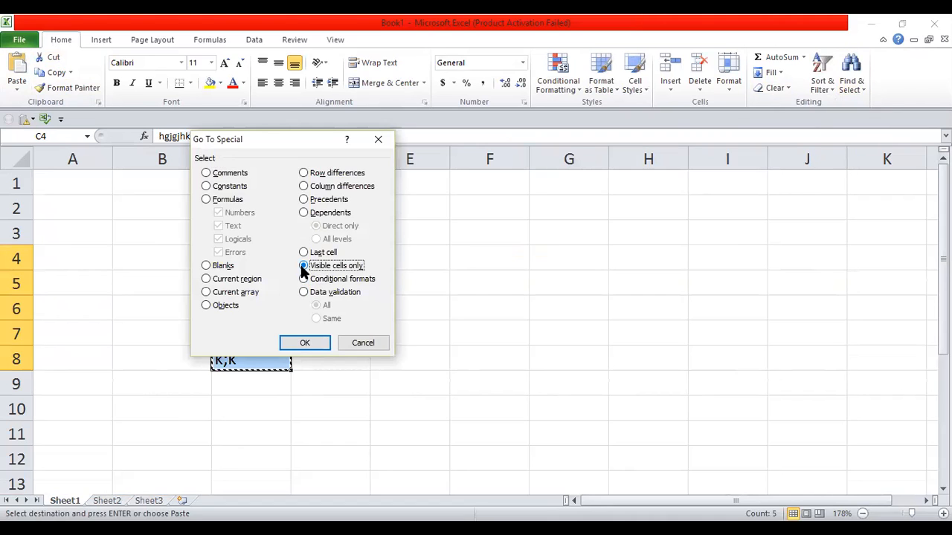
left_click(312, 344)
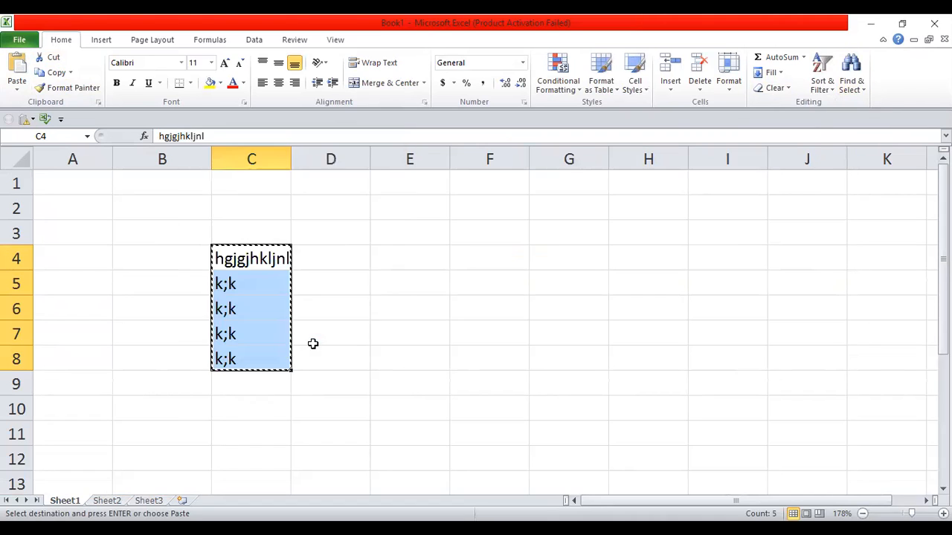
Step: Paste the copied block into Sheet2 at H10, then return to Sheet1
left_click(124, 500)
left_click(301, 292)
key("ctrl+v")
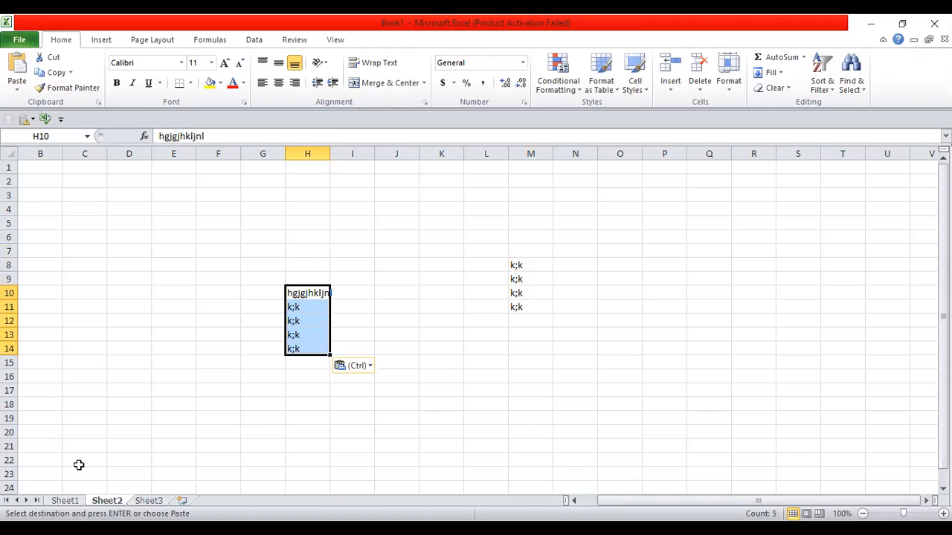
left_click(68, 503)
Step: Open Move or Copy for Sheet1 and close it without moving the sheet
right_click(72, 503)
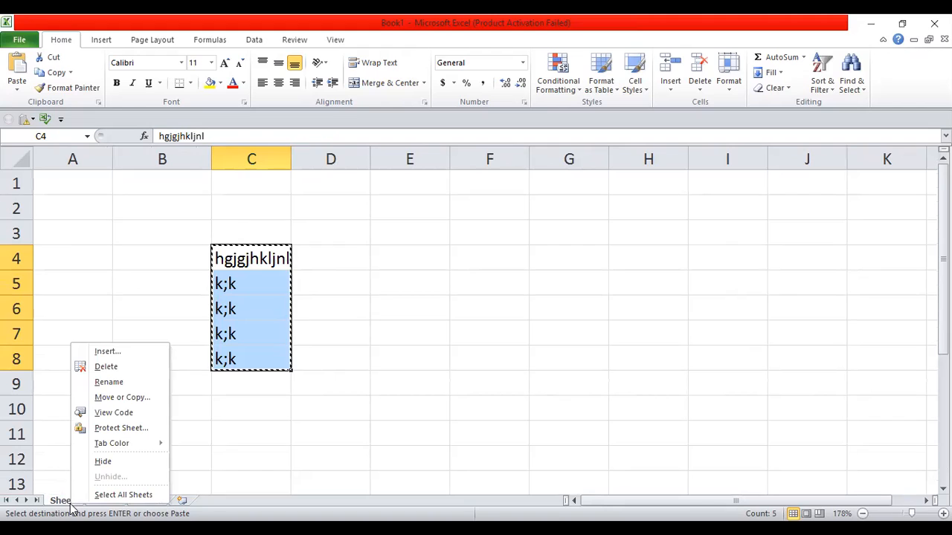
left_click(140, 397)
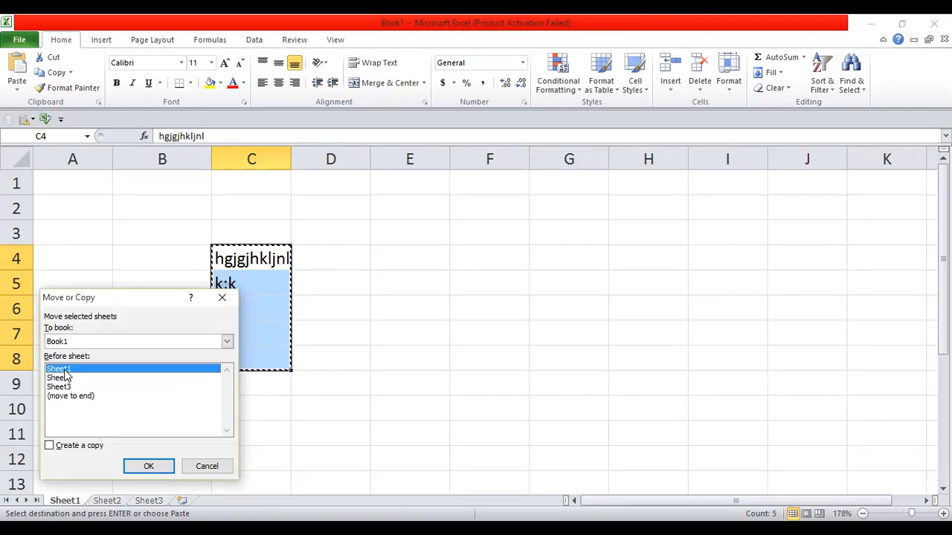
left_click(226, 341)
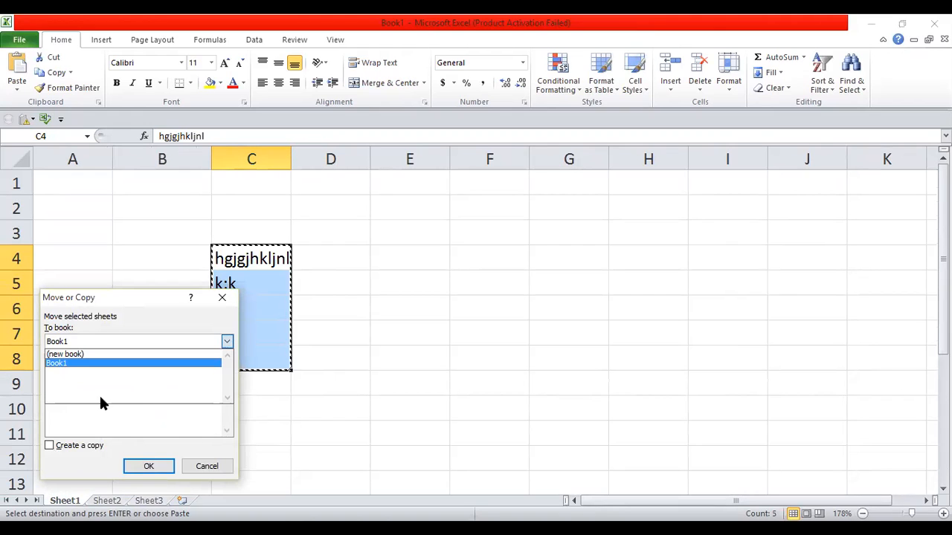
left_click(147, 467)
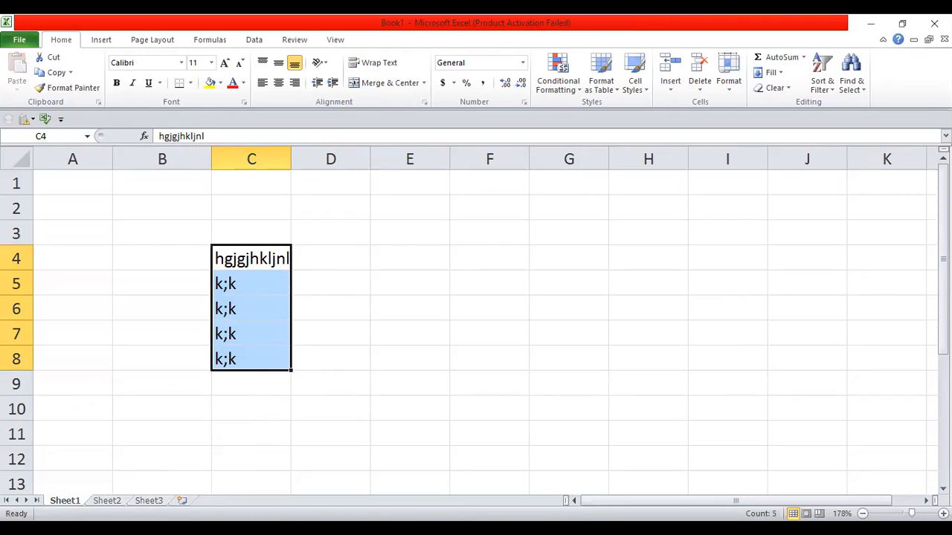
Step: Move Sheet2 to the end of the workbook using (move to end)
key("ctrl+Page_Down")
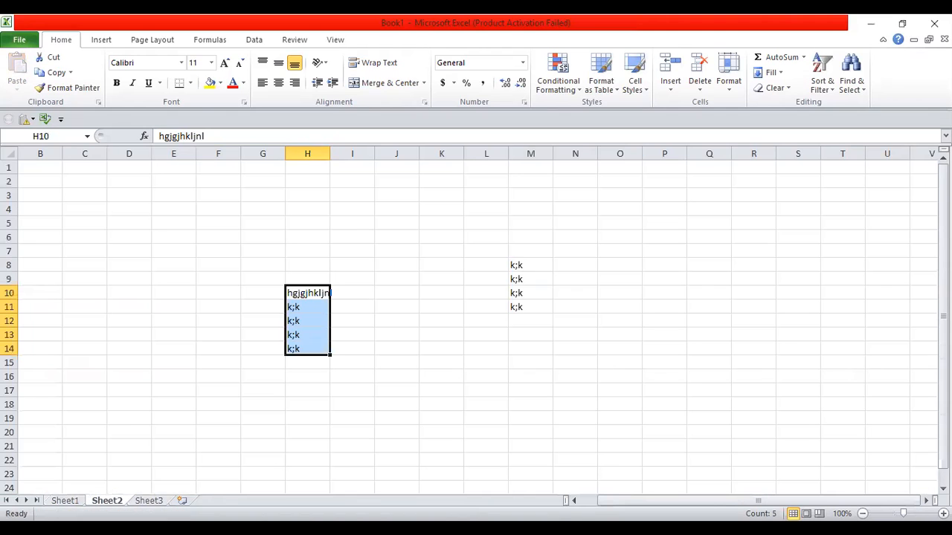
right_click(115, 502)
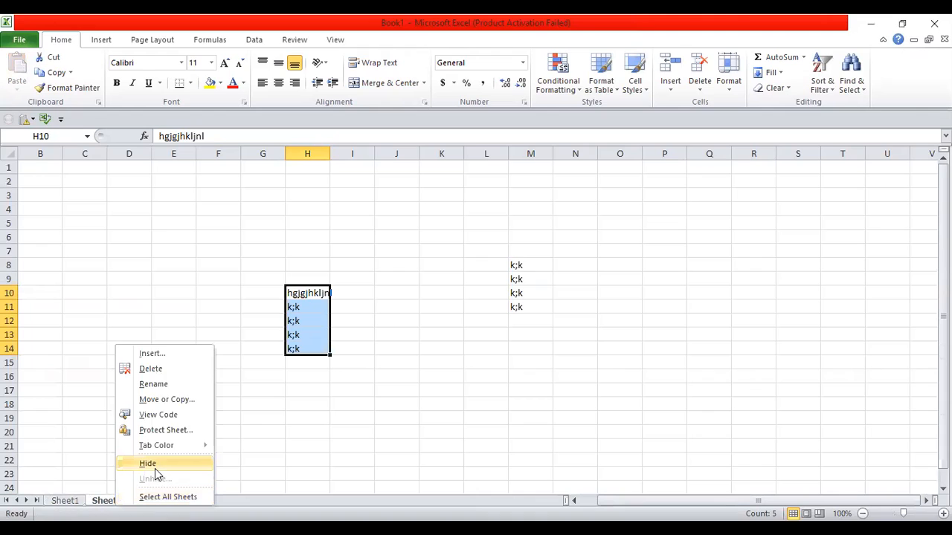
left_click(158, 402)
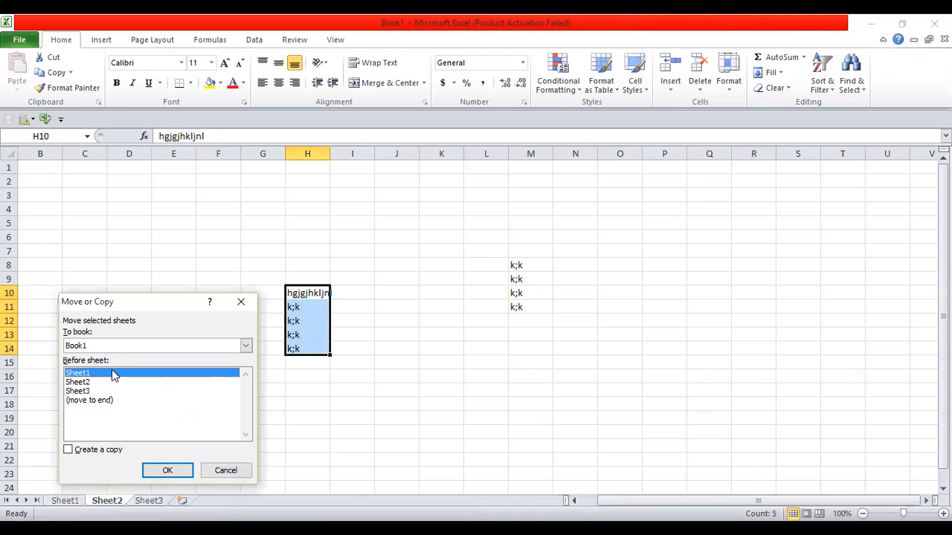
left_click(96, 401)
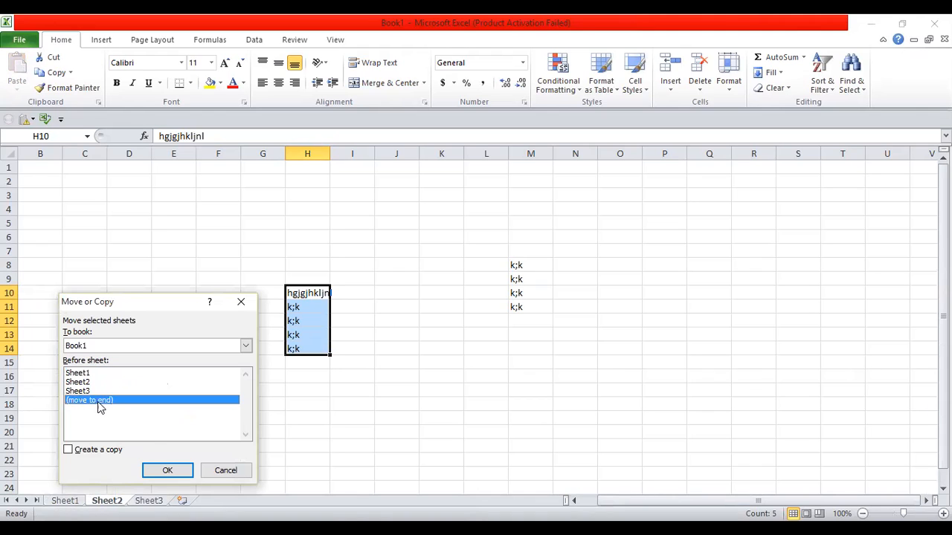
left_click(166, 470)
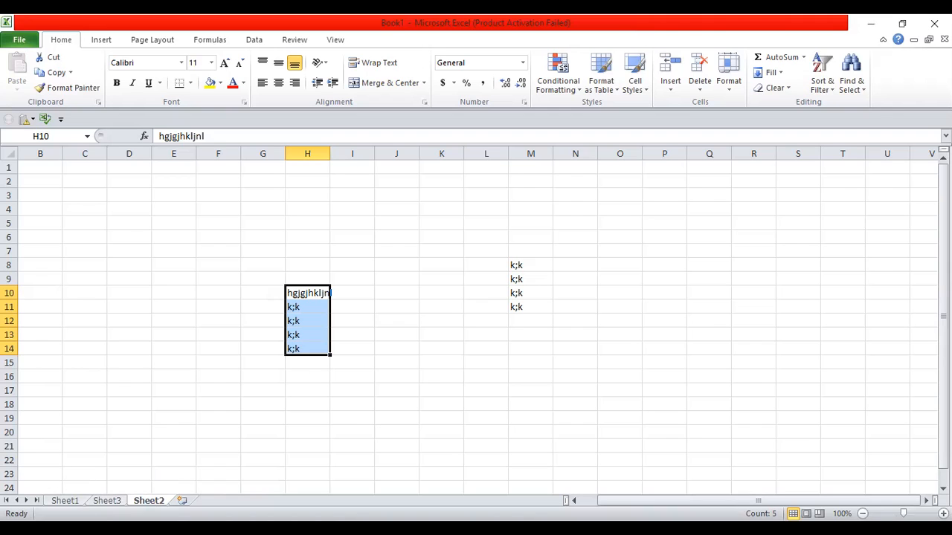
Step: Switch between Sheet3 and Sheet1 to check the new sheet order
left_click(117, 503)
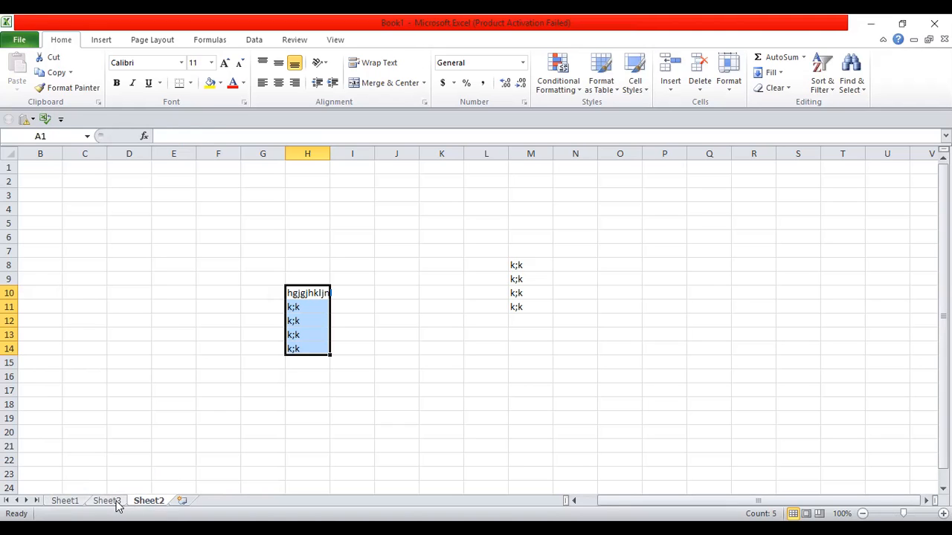
left_click(76, 502)
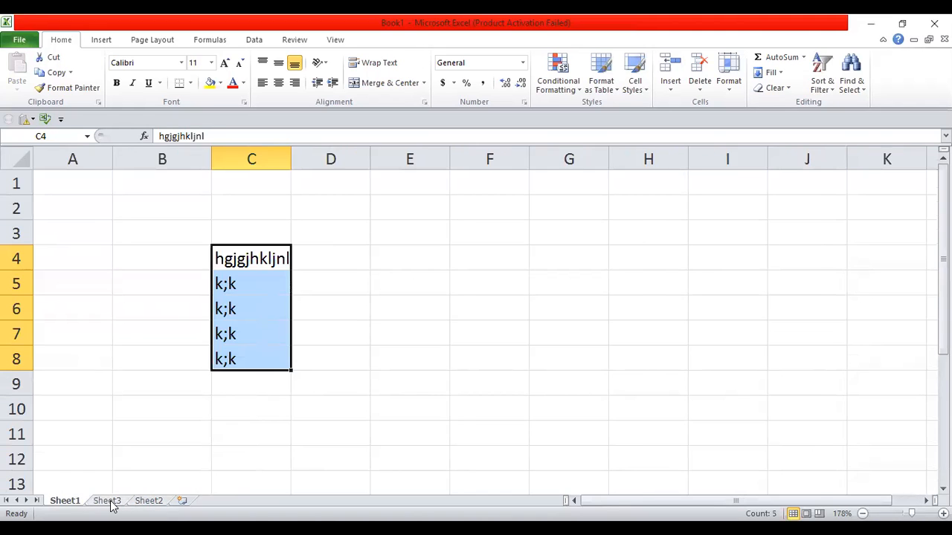
left_click(111, 503)
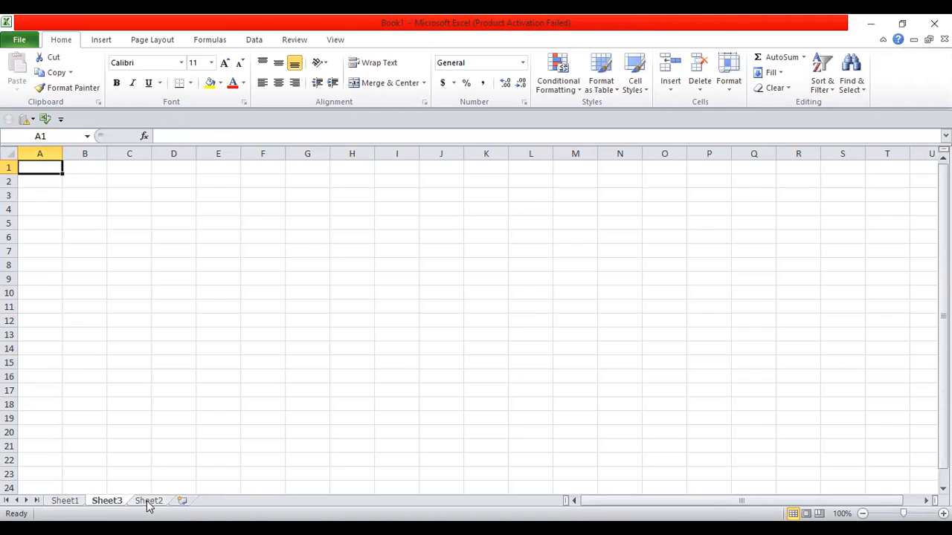
Step: On Sheet2, dismiss the save prompt and delete all of the sheet's contents
left_click(148, 501)
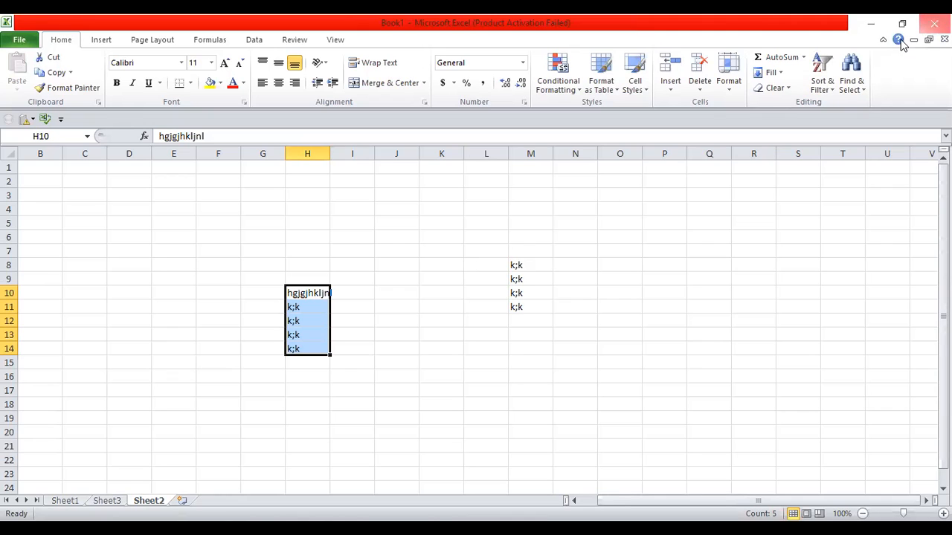
left_click(533, 301)
key("ctrl+a")
key("Delete")
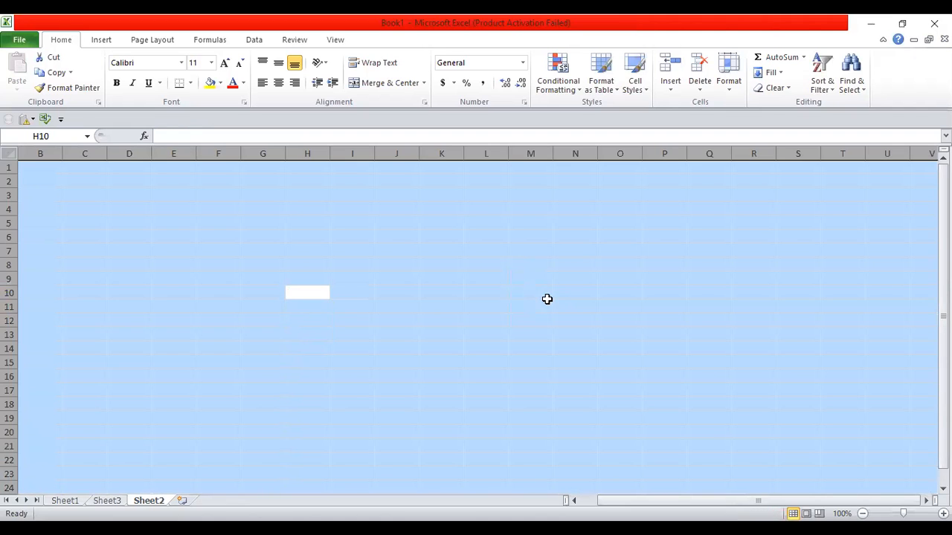
left_click(223, 277)
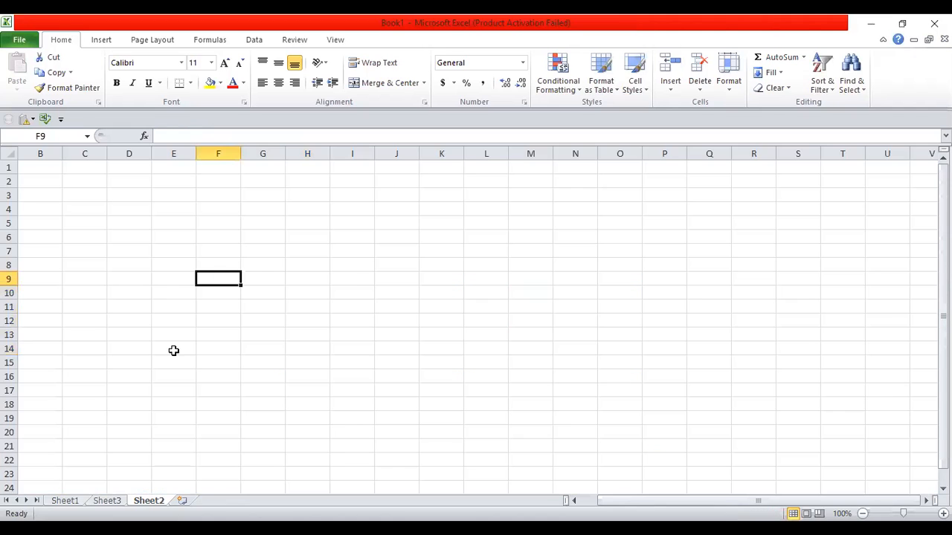
Step: Clear everything on Sheet1, removing the filler text from C4:C8
left_click(64, 501)
key("ctrl+a")
key("BackSpace")
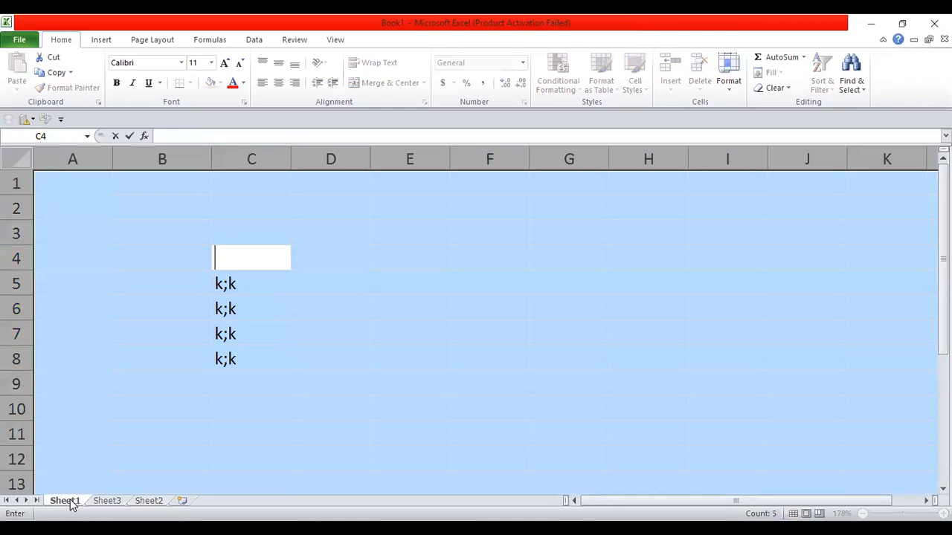
left_click(292, 461)
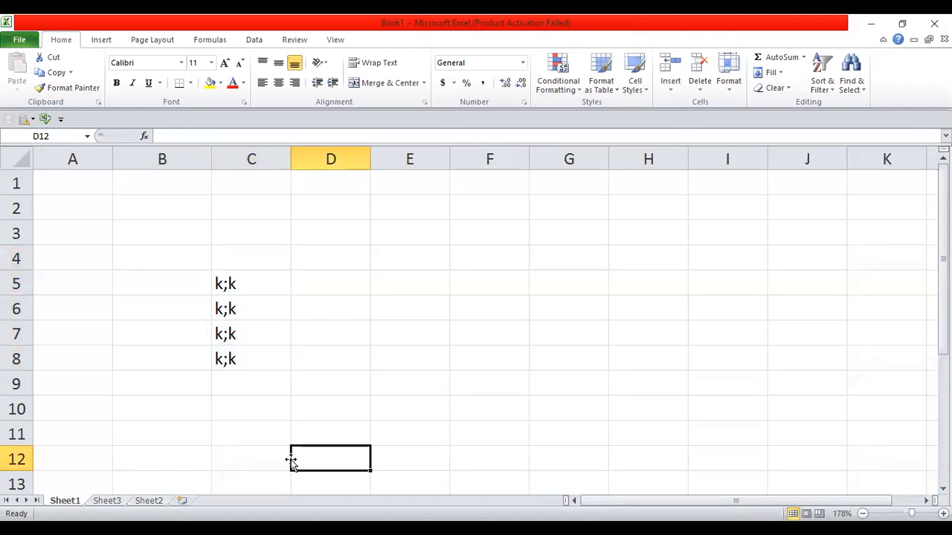
key("ctrl+a")
key("Delete")
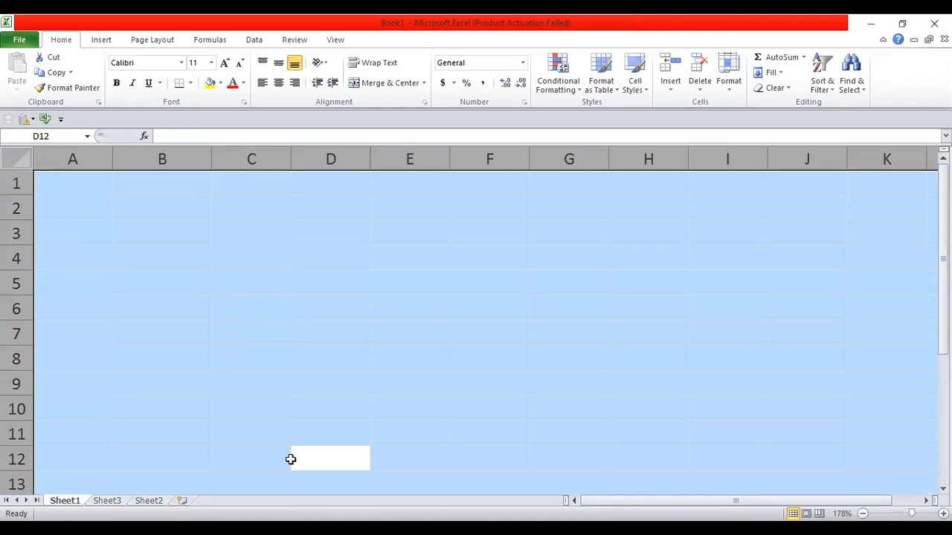
left_click(227, 283)
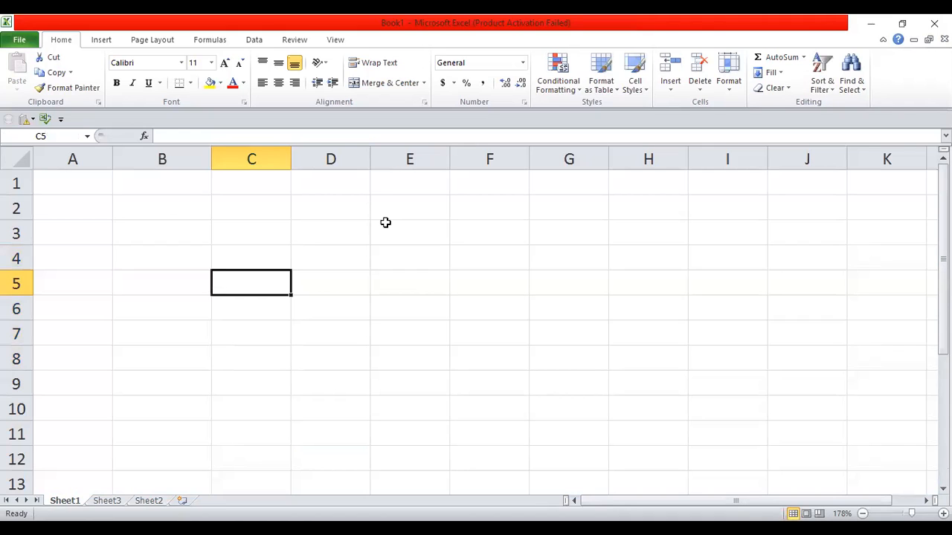
left_click(343, 245)
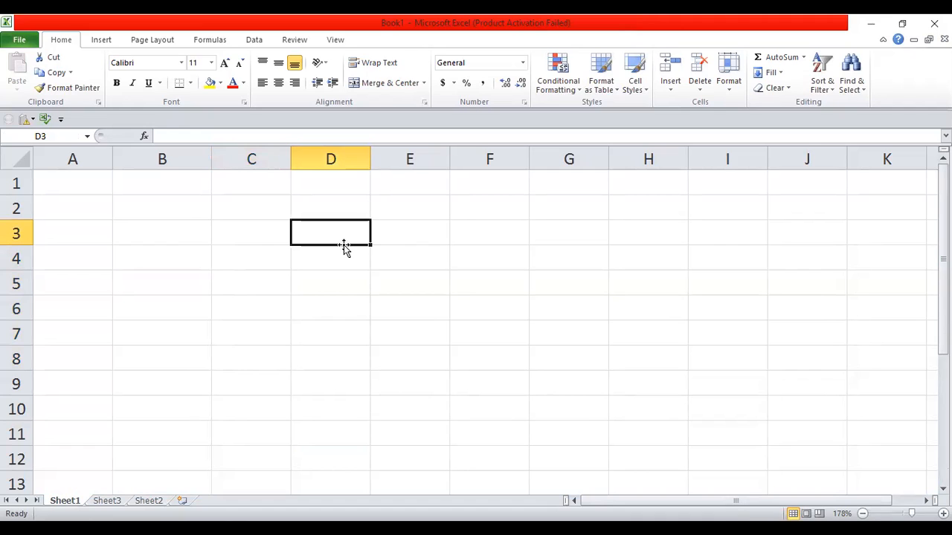
Step: Enter 100.376 in D3 and display it as Number, then as Currency
type("100.376")
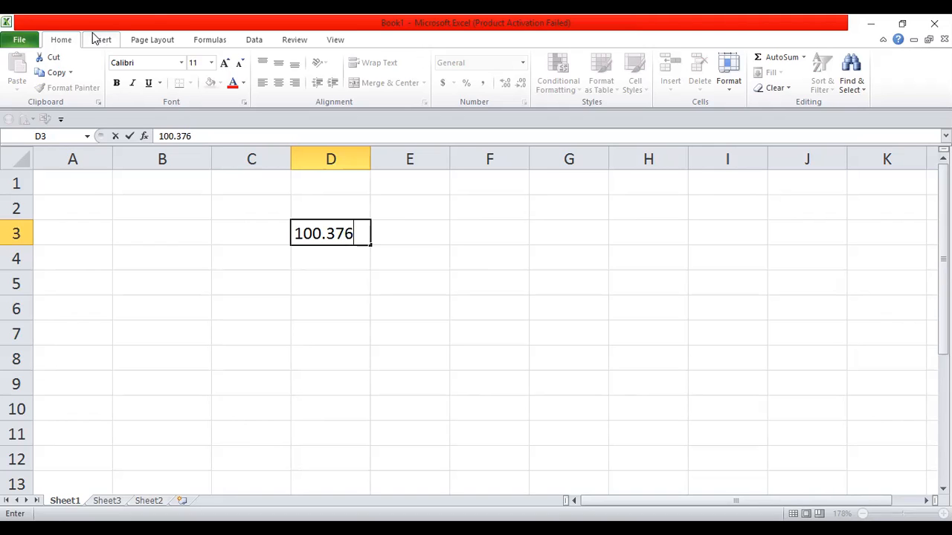
left_click(409, 337)
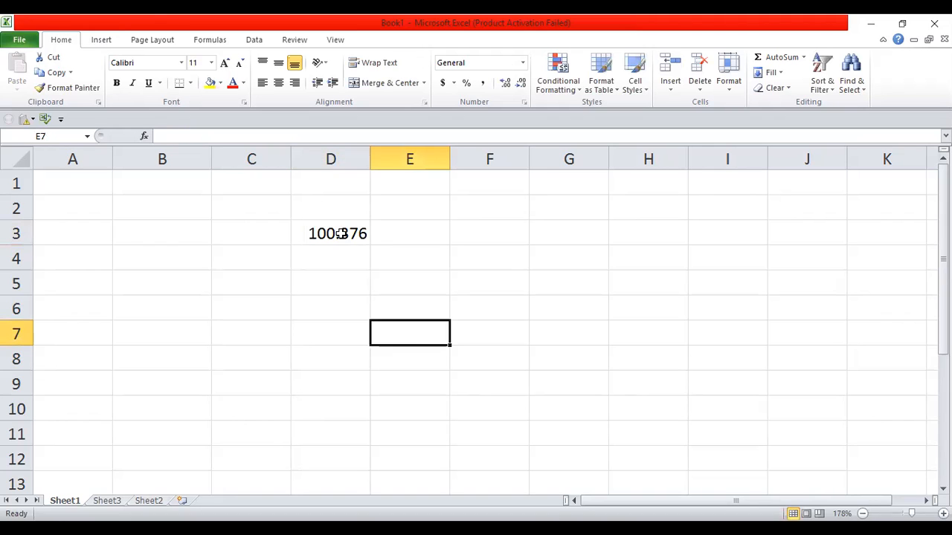
left_click(340, 233)
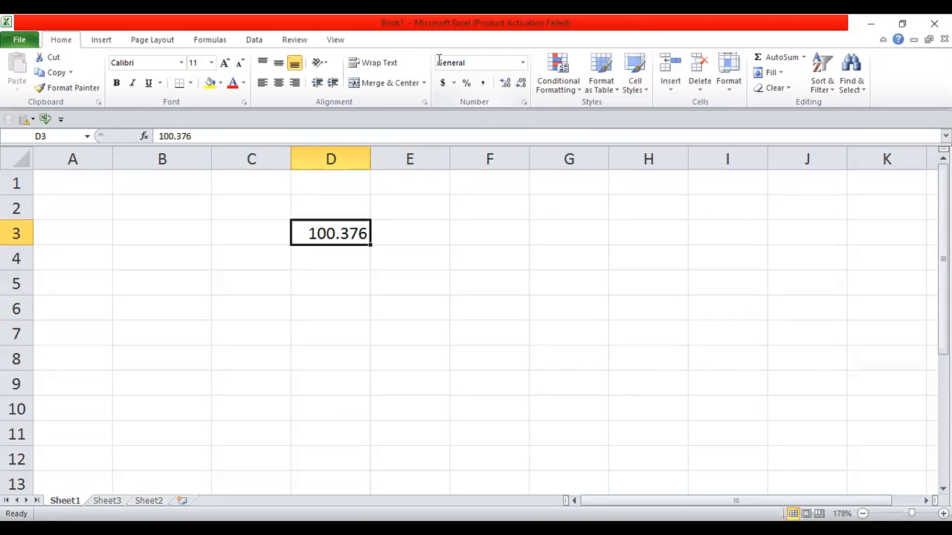
left_click(522, 64)
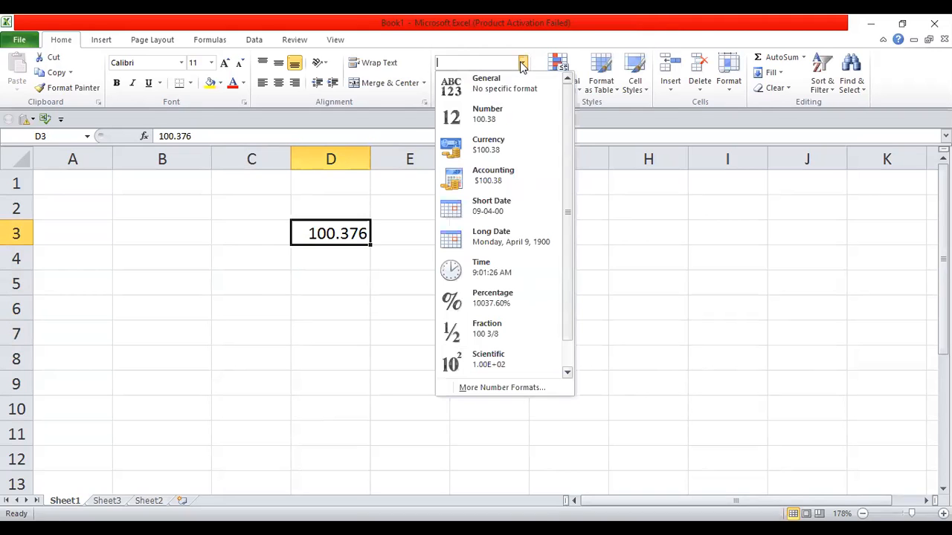
left_click(487, 119)
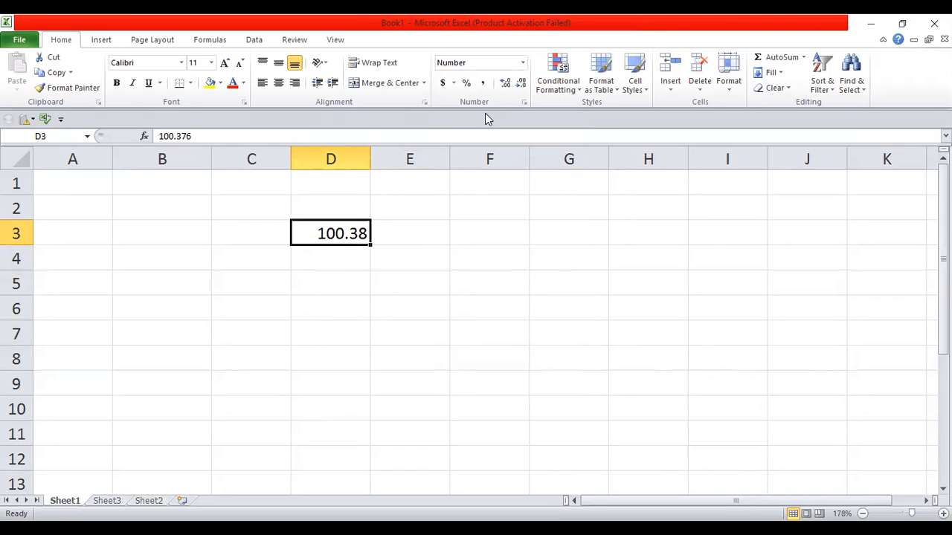
left_click(522, 63)
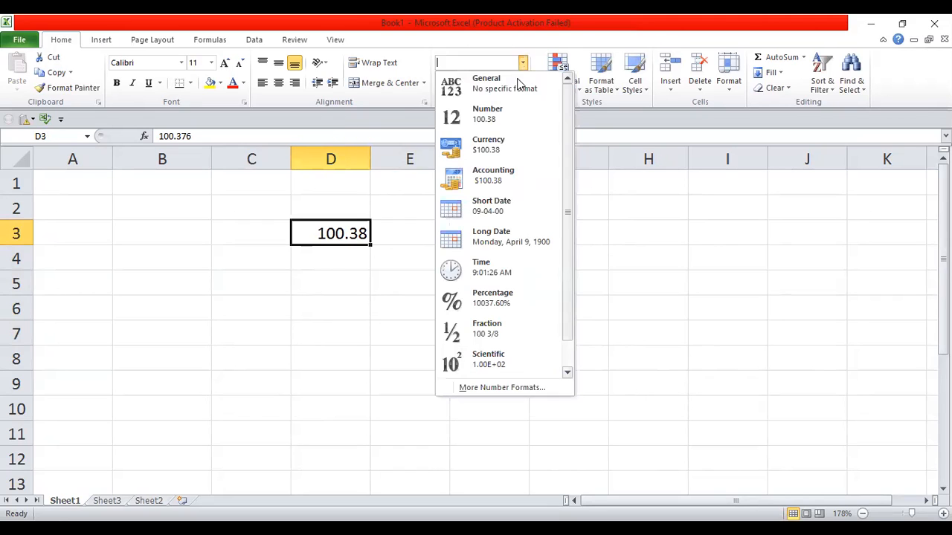
left_click(496, 151)
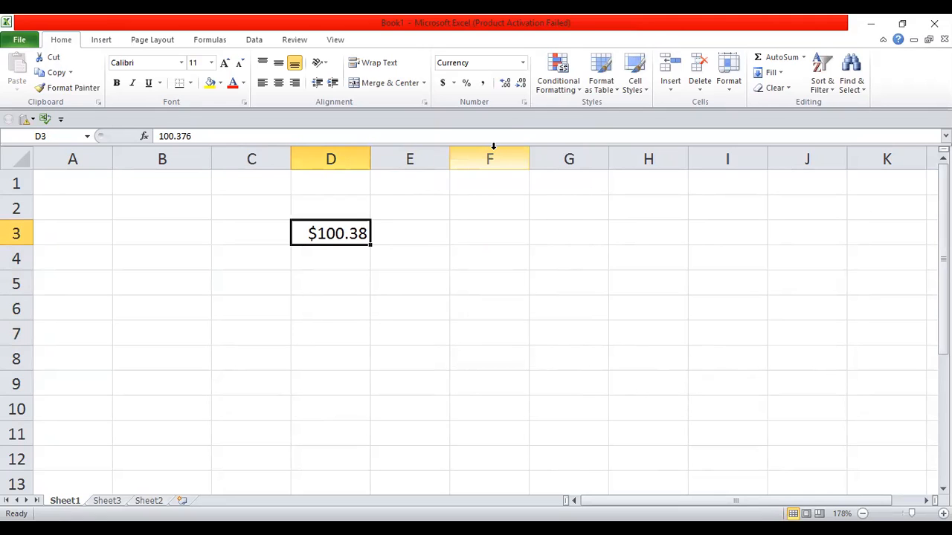
Step: Switch D3 to Accounting, then Short Date, then Time format, and clear the cell
left_click(523, 65)
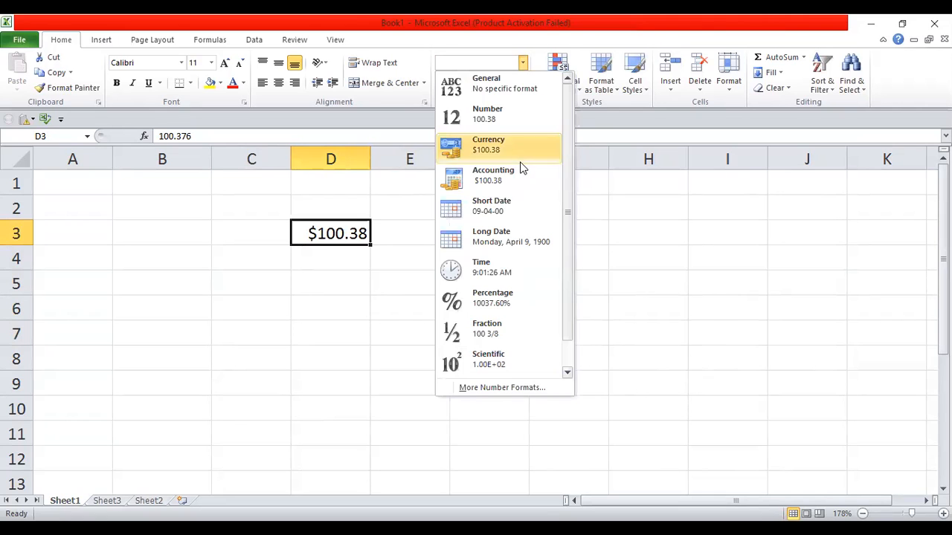
left_click(494, 190)
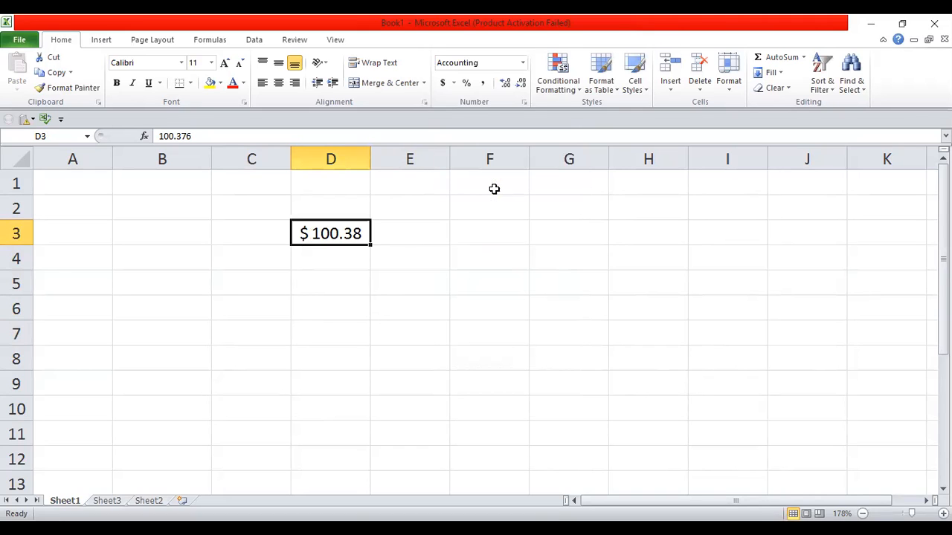
left_click(523, 64)
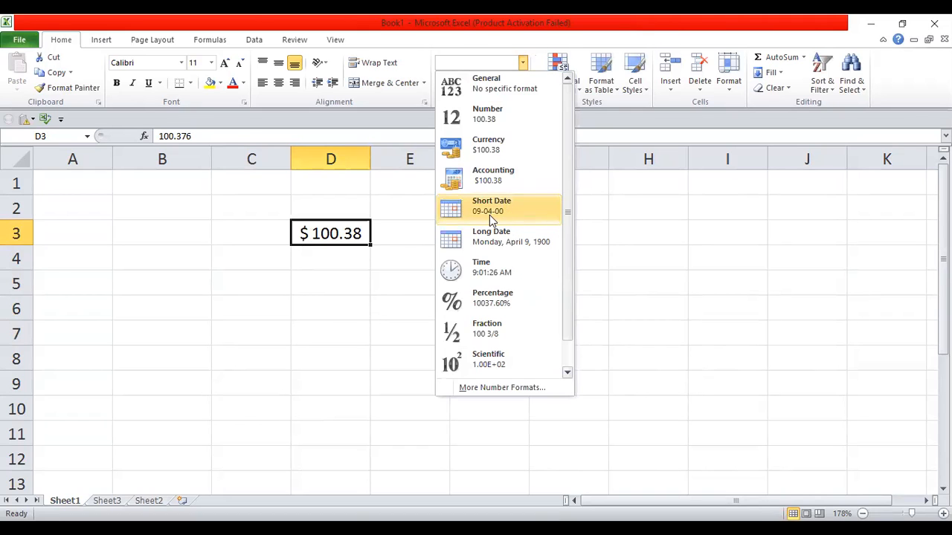
left_click(491, 214)
left_click(523, 63)
left_click(483, 267)
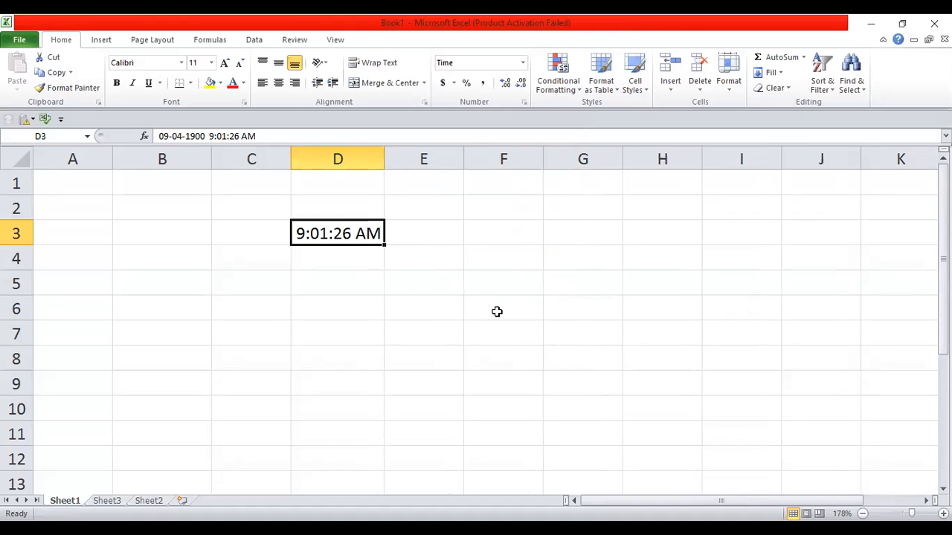
key("BackSpace")
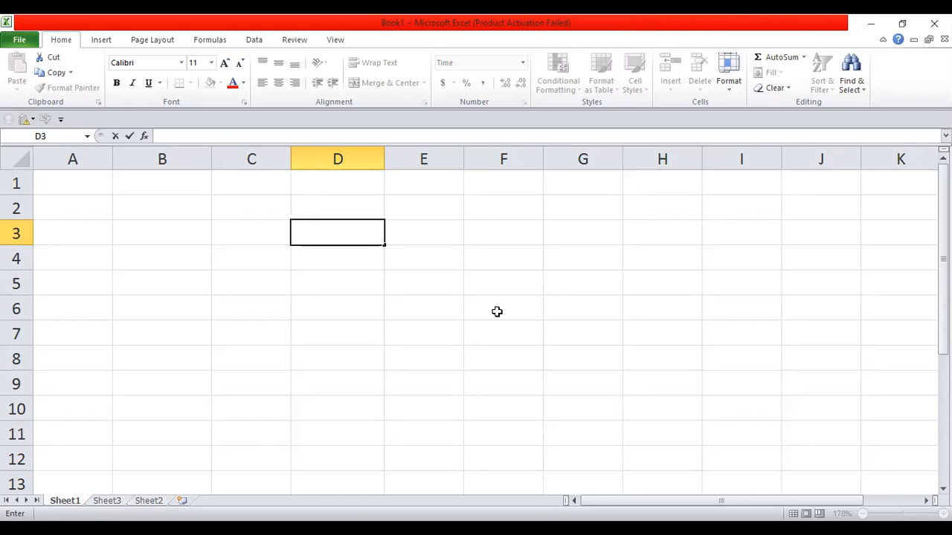
Step: Enter 1000 in D3 and leave its number format unchanged
type("1000")
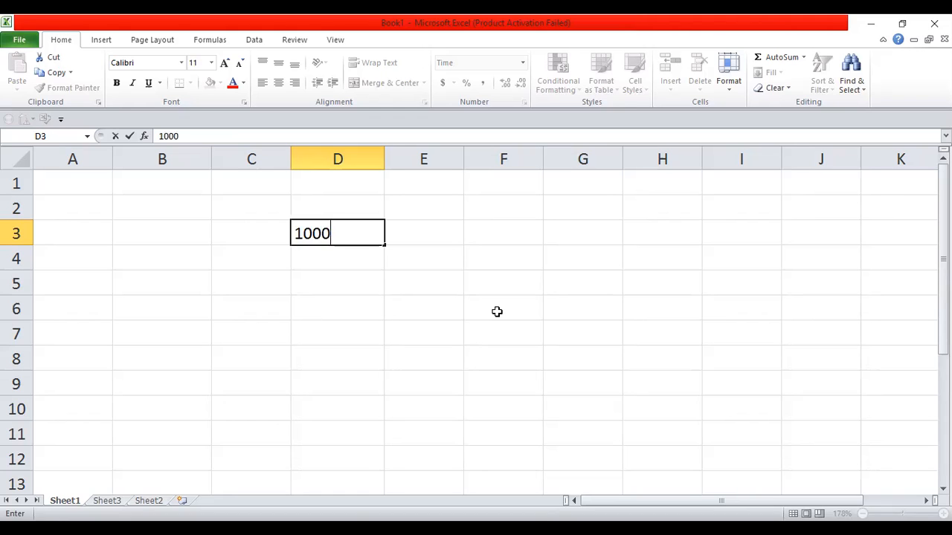
key("Return")
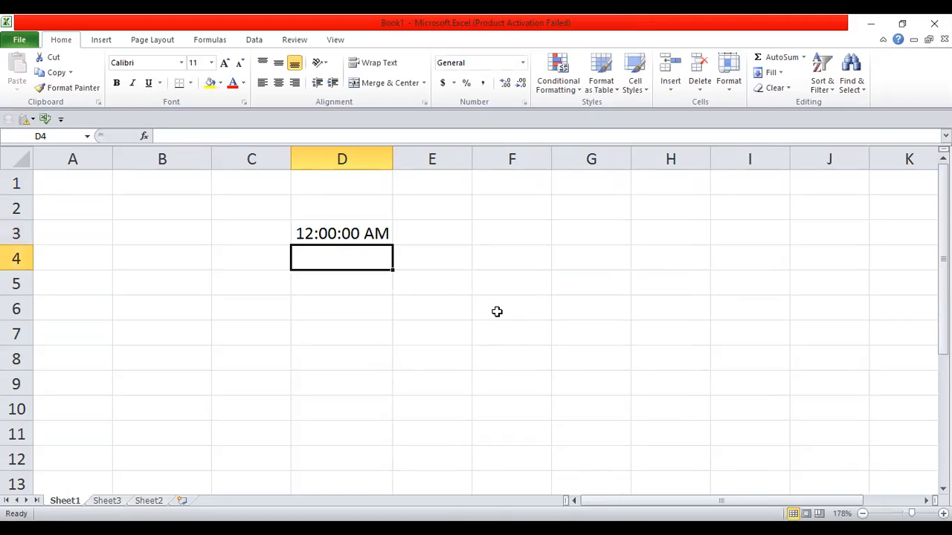
left_click(522, 64)
left_click(461, 199)
Step: Fill E3:E6 with 10000, 20000, -23333 and -221212
left_click(461, 224)
type("10000")
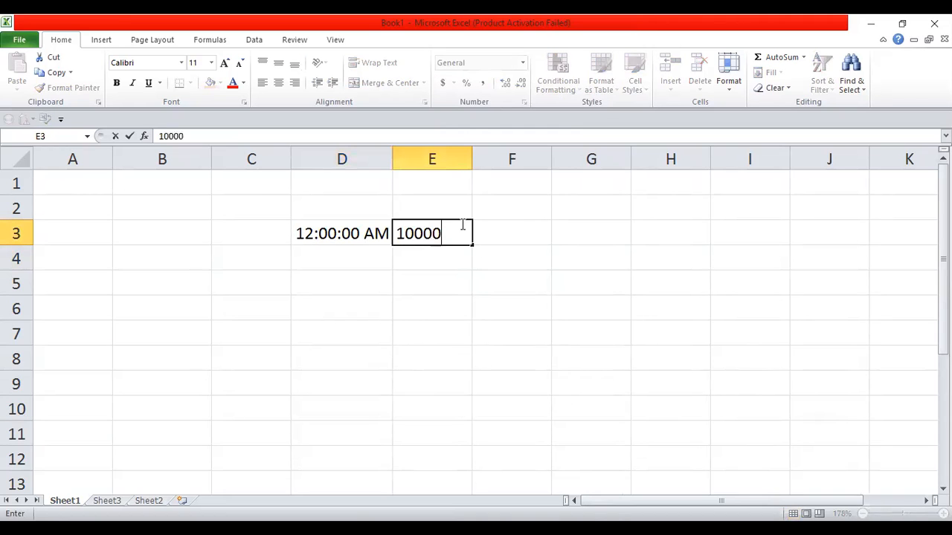
key("Return")
type("20000")
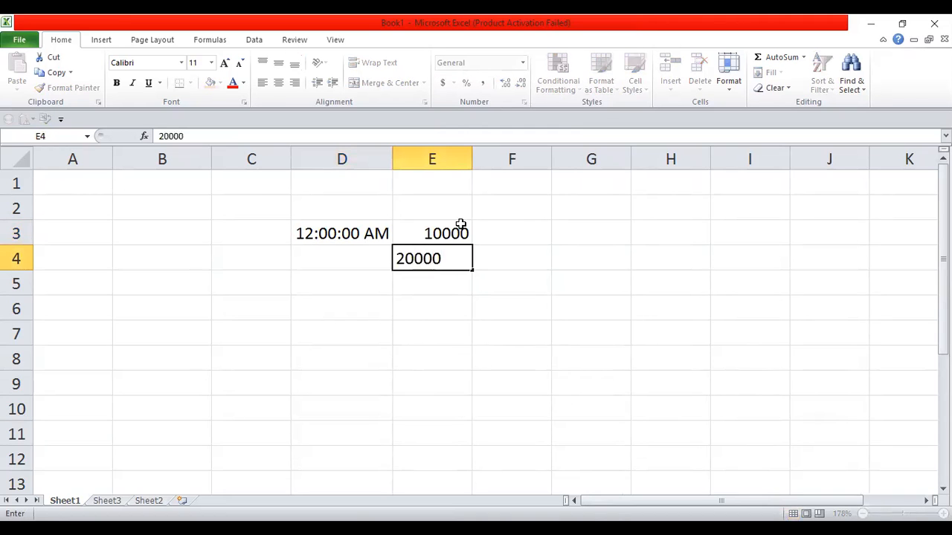
key("Return")
type("-23333")
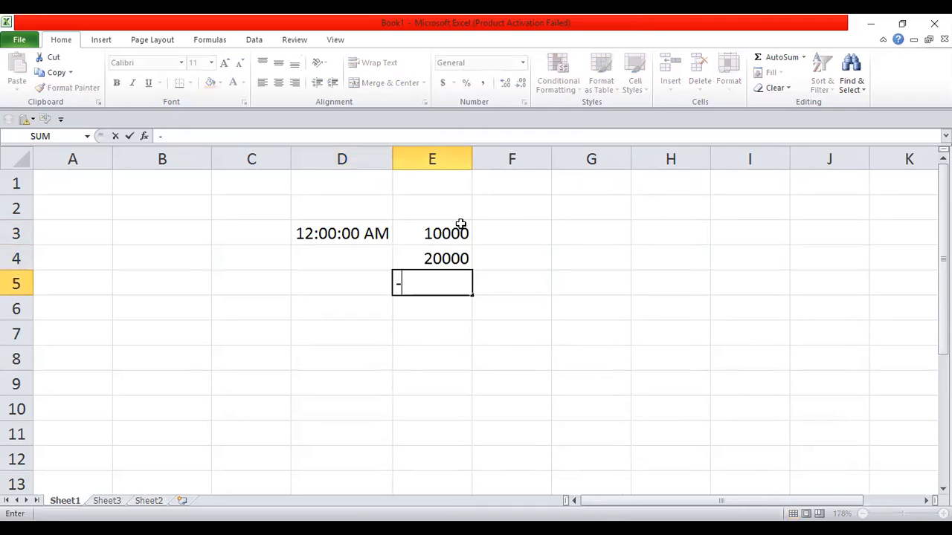
key("Return")
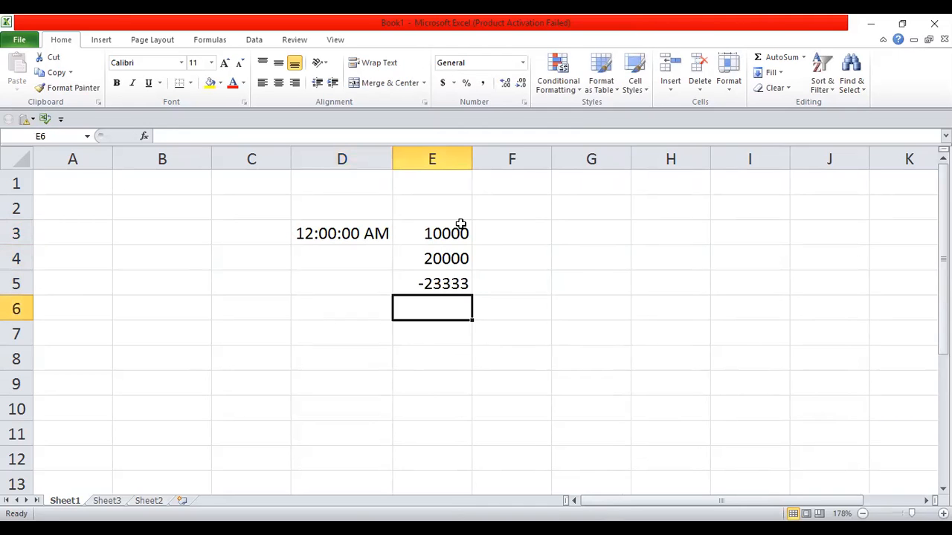
type("-221212")
key("Return")
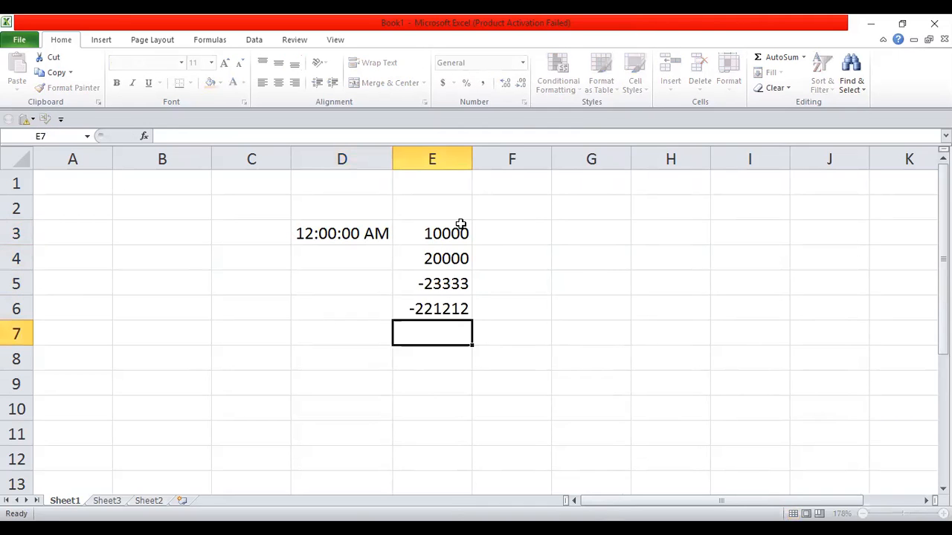
Step: Enter 2222, 22324 and -3343 in E7:E9, correcting E8, then empty D3
type("2222")
key("Return")
type("3")
key("Return")
key("Return")
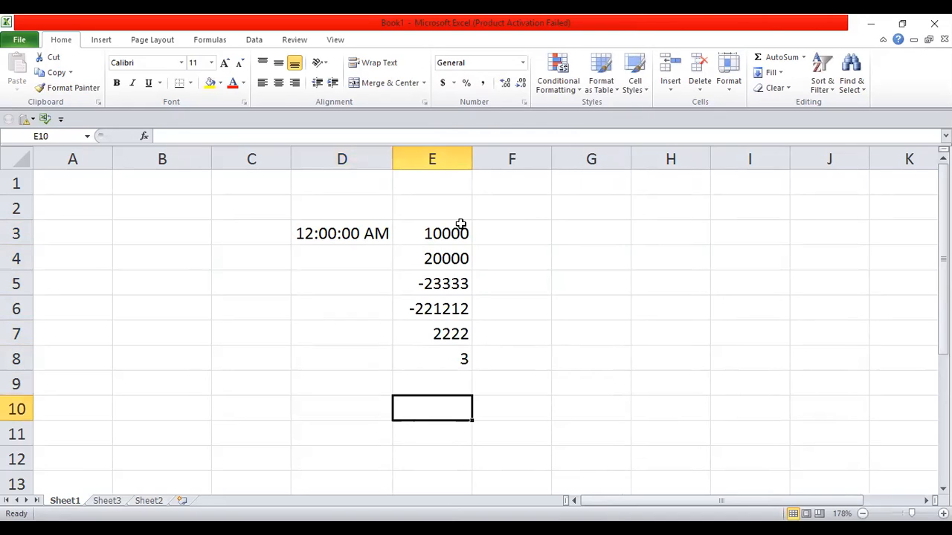
key("BackSpace")
key("Up")
key("Up")
key("BackSpace")
type("22324")
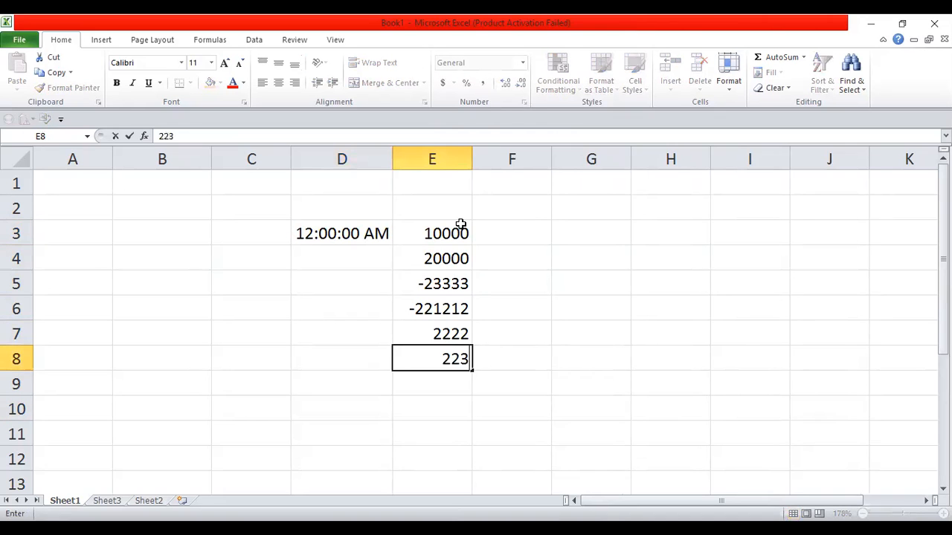
key("Return")
type("-3343")
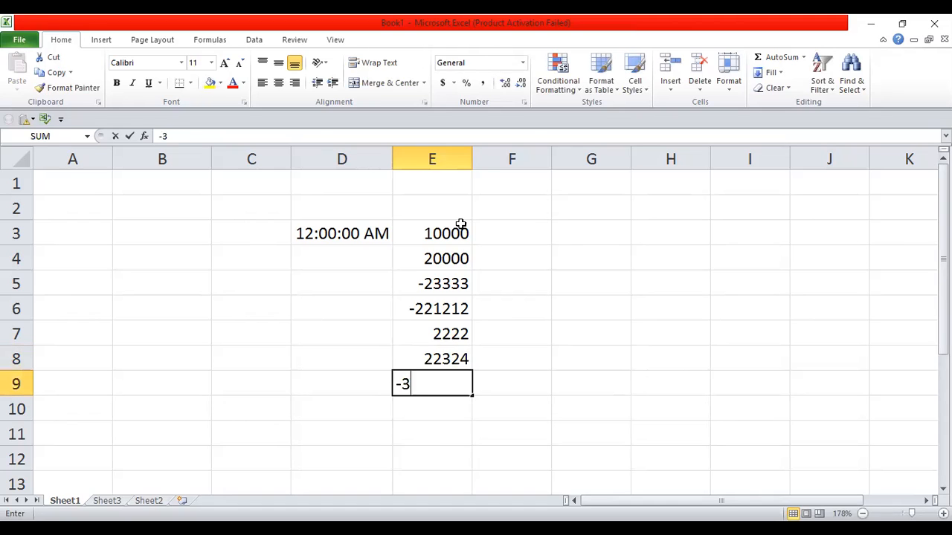
key("Return")
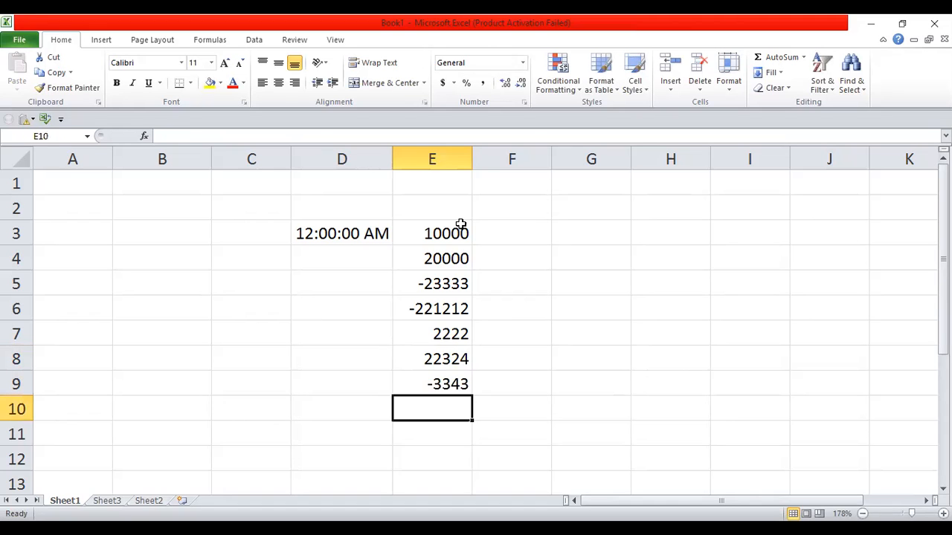
left_click(375, 232)
key("BackSpace")
Step: Select all of column E and open the Format Cells number settings
left_click(447, 227)
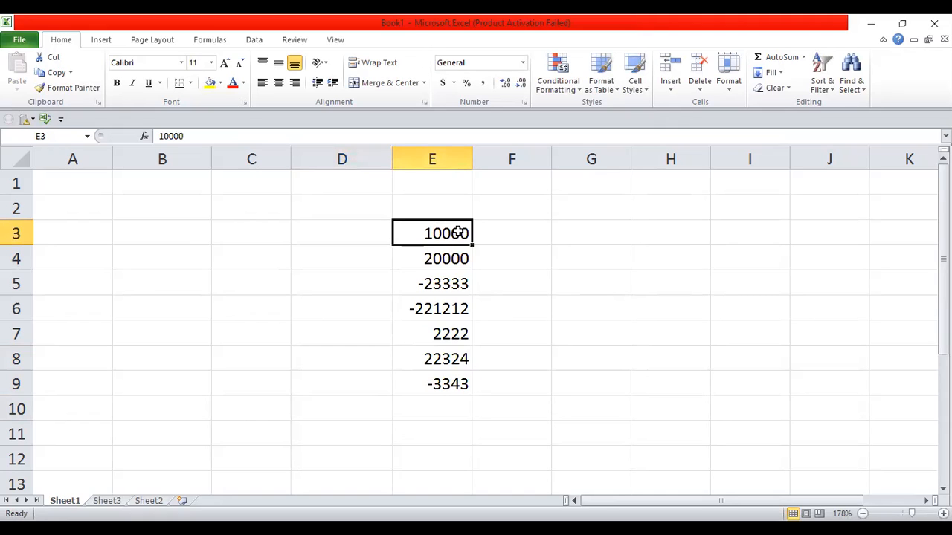
left_click_drag(459, 232, 459, 384)
left_click(432, 161)
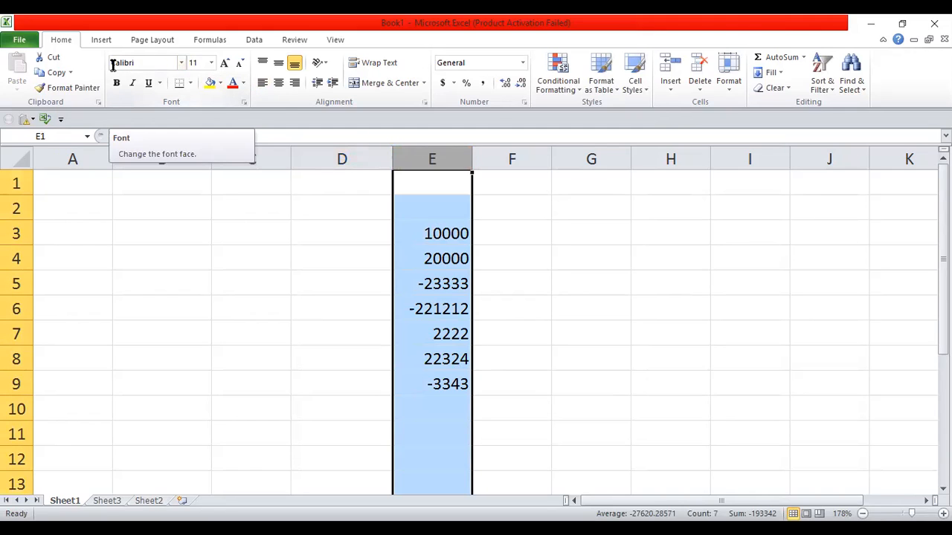
left_click(524, 103)
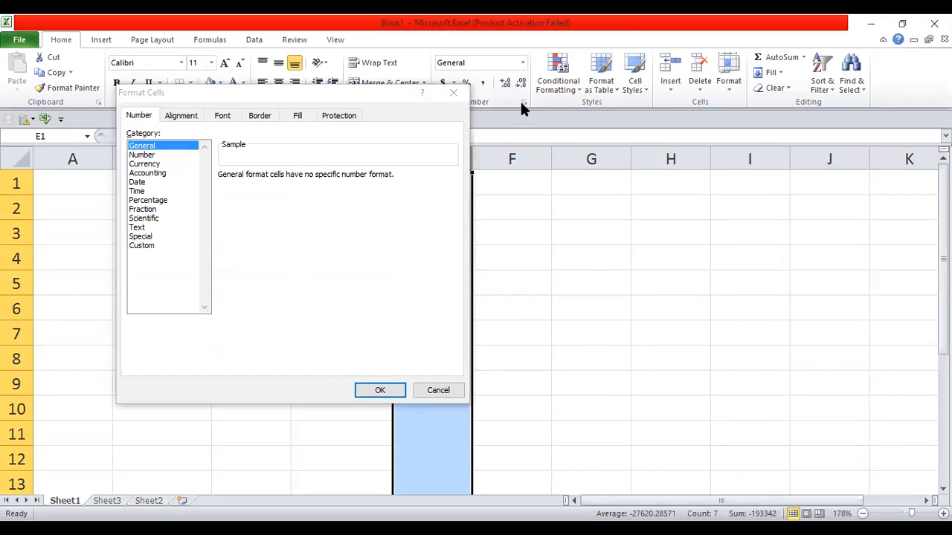
Step: Choose the Custom category and delete 'General' from the Type box
left_click(148, 250)
left_click(254, 188)
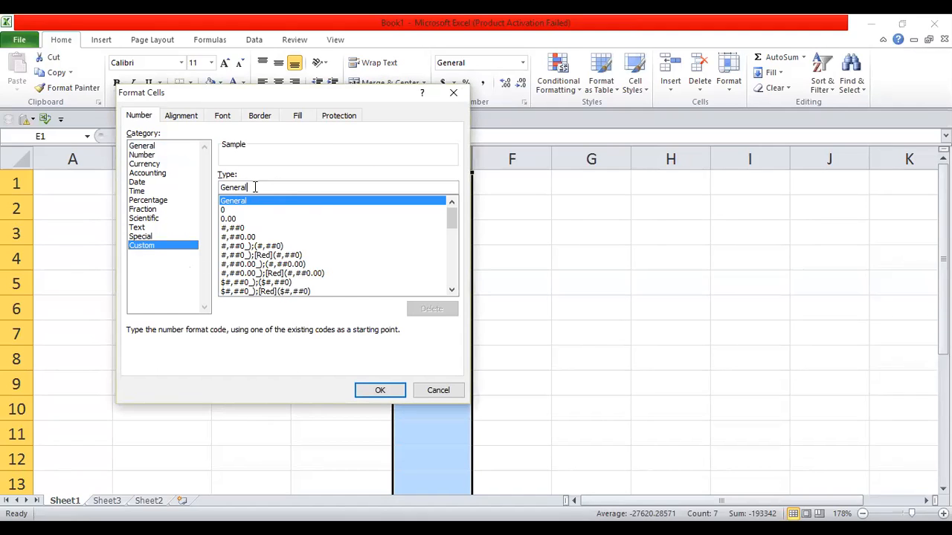
key("BackSpace")
key("BackSpace")
key("BackSpace")
key("BackSpace")
key("BackSpace")
key("BackSpace")
key("BackSpace")
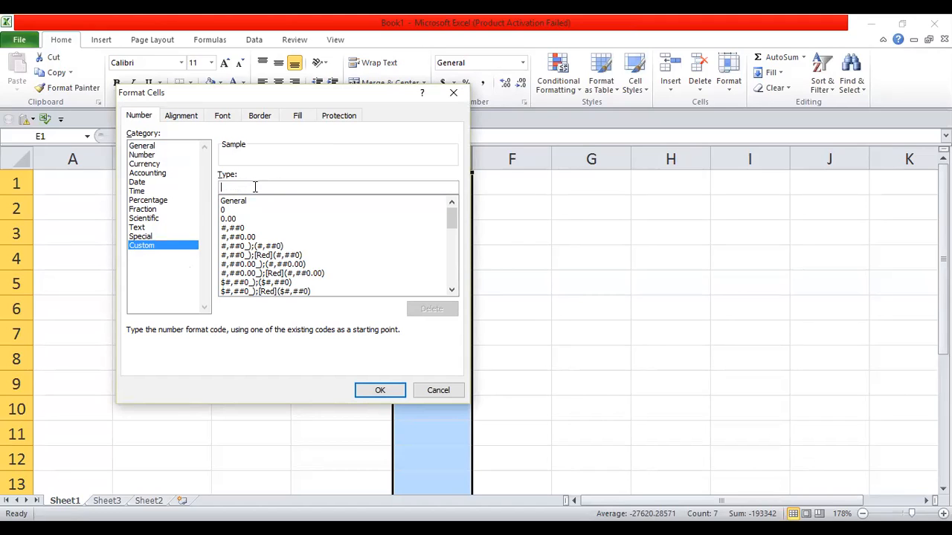
Step: Type the positive section "PKR "0.00" RECEIVABLE" into the custom Type box, followed by the semicolon separator
type("\"PKR")
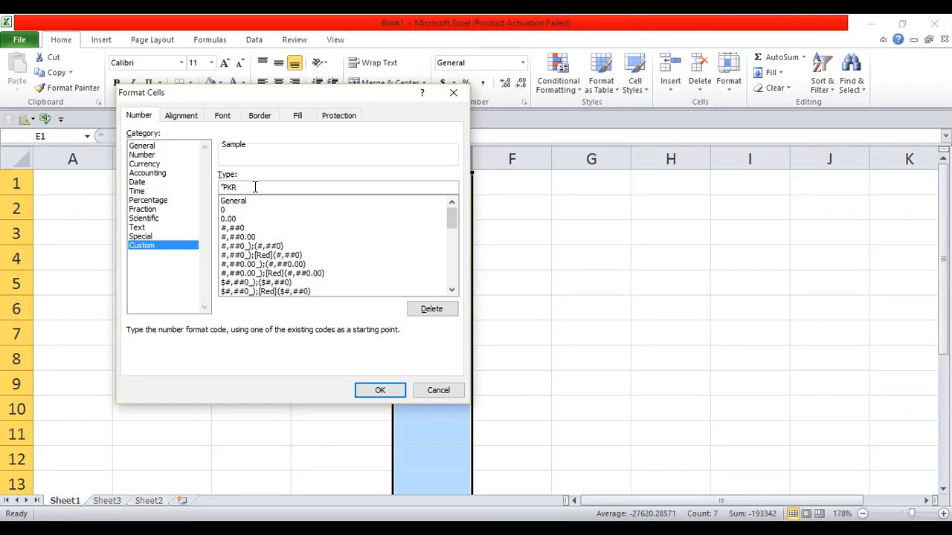
type("0.00")
left_click(236, 187)
left_click(240, 188)
type("\"0.00\"RECEIVABLE")
type("\";\"")
Step: Complete the negative section " PKR "(0.00)" PAYABLE", fix the spacing, and apply the format
type("PKR")
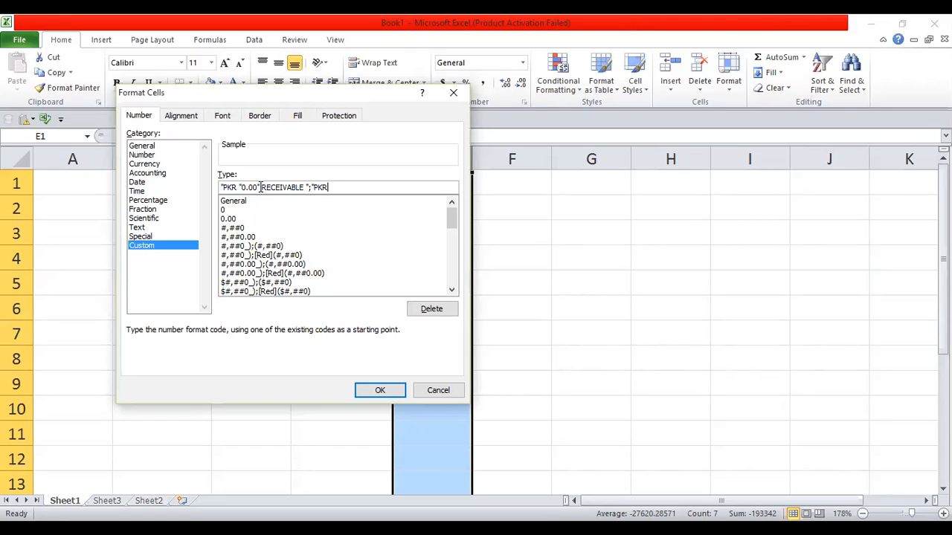
left_click(260, 188)
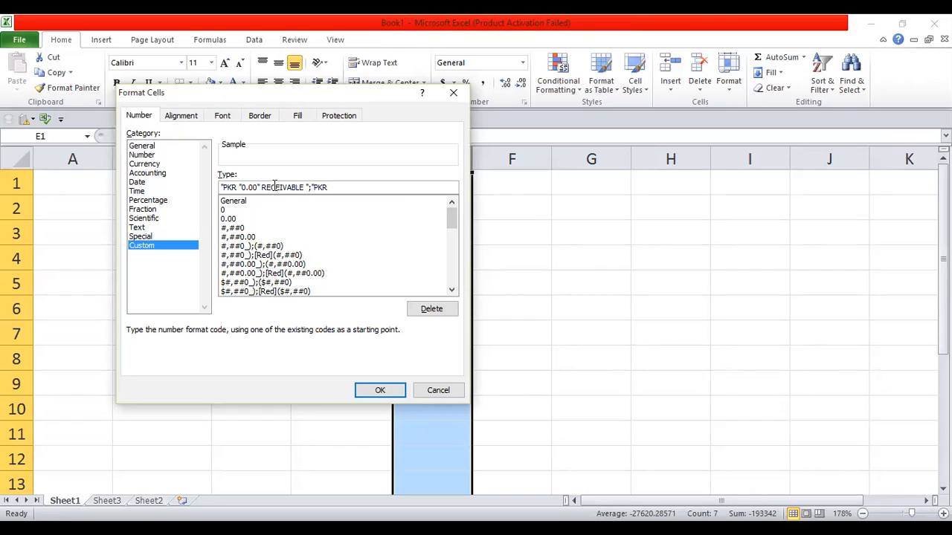
left_click(314, 187)
key("BackSpace")
left_click(314, 187)
key("BackSpace")
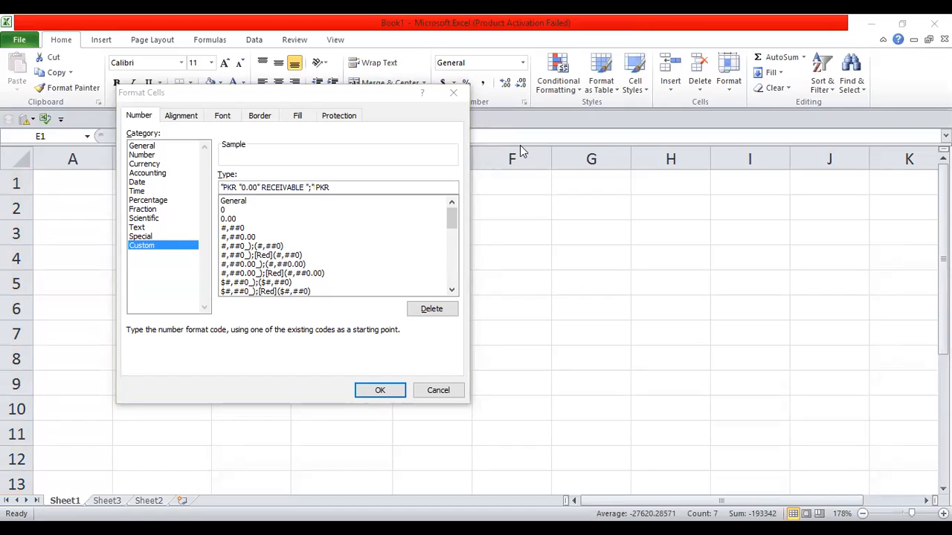
left_click(347, 191)
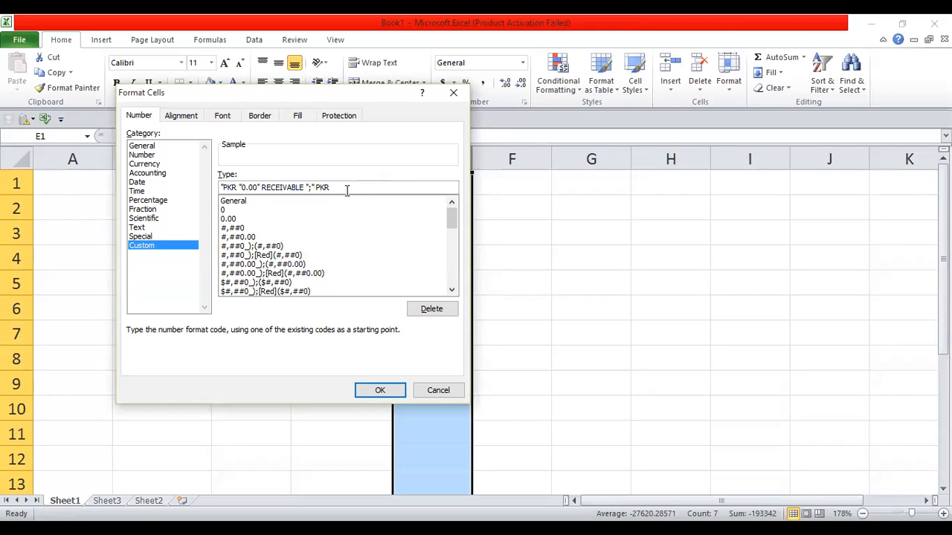
type("\"")
left_click_drag(239, 188, 259, 189)
left_click(340, 187)
type("(0.00)\" PAYABLE\"")
left_click(370, 396)
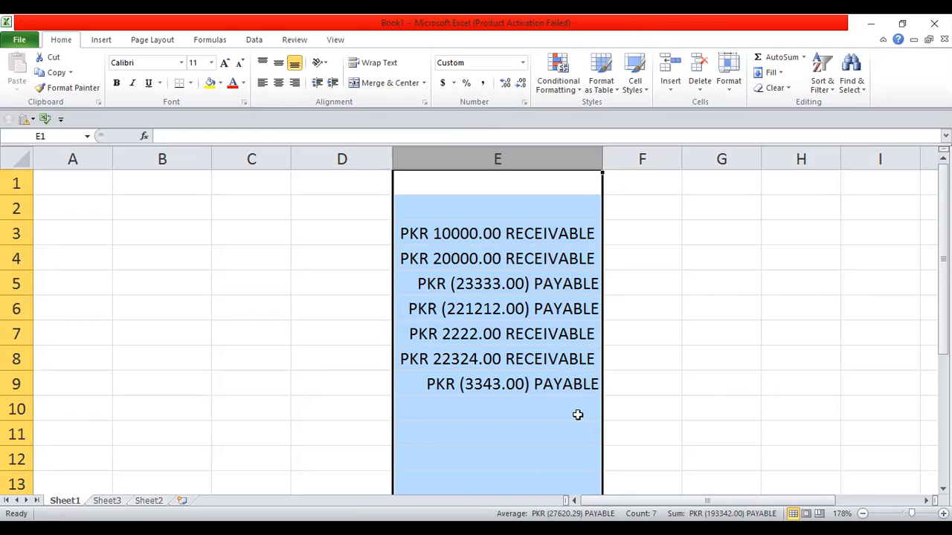
Step: Deselect column E via cell G9 to view the PKR RECEIVABLE/PAYABLE amounts
left_click(711, 379)
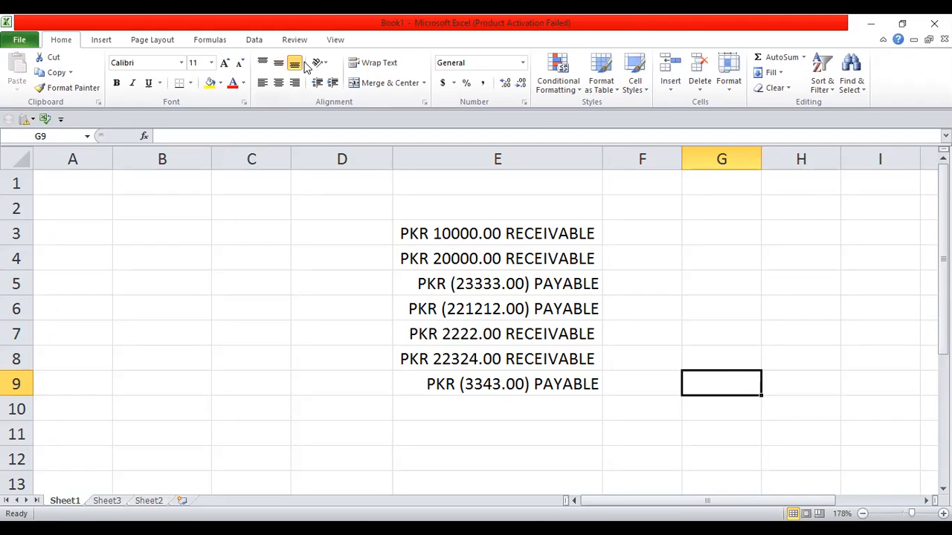
Step: Open Format Cells and browse the Custom, Special, Text, Number, Currency and Date categories
left_click(524, 103)
left_click(146, 247)
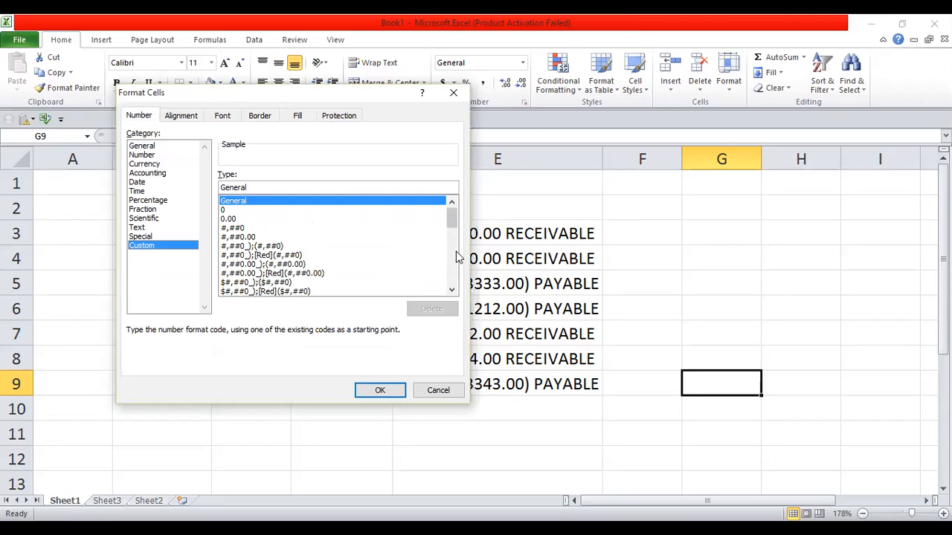
scroll(456, 251, "down", 10)
left_click(142, 237)
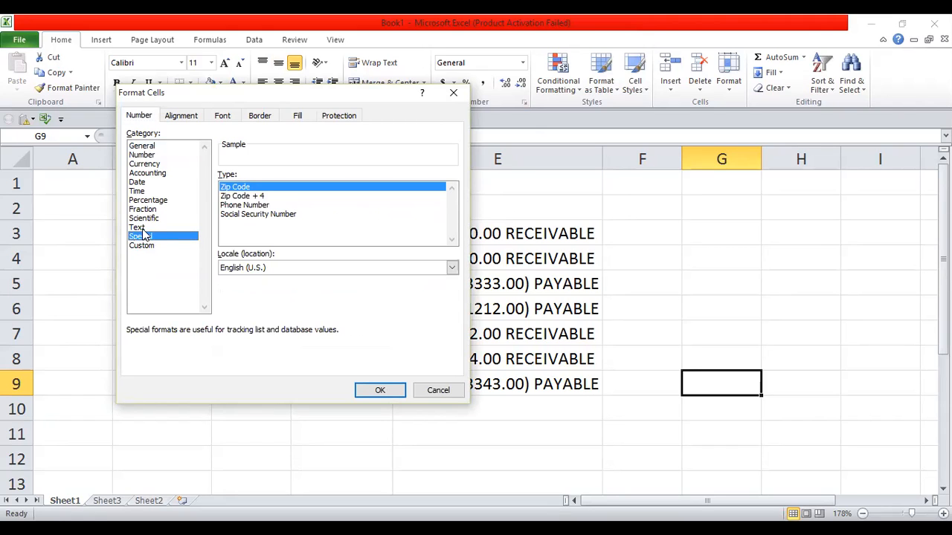
left_click(144, 231)
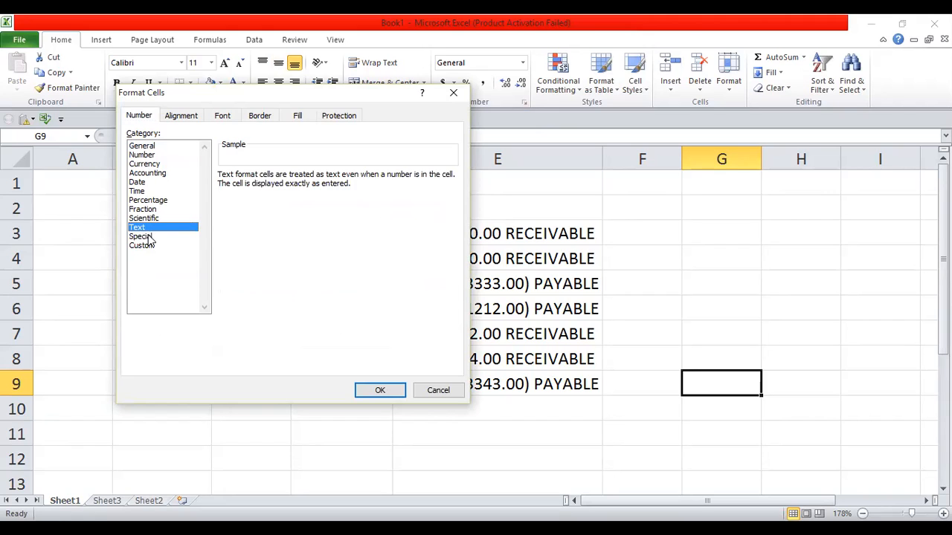
left_click(144, 156)
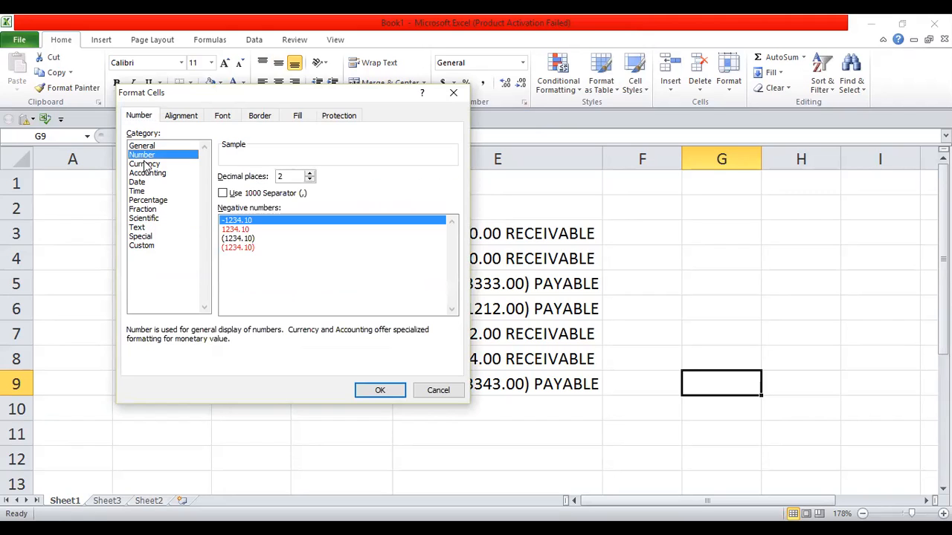
left_click(146, 165)
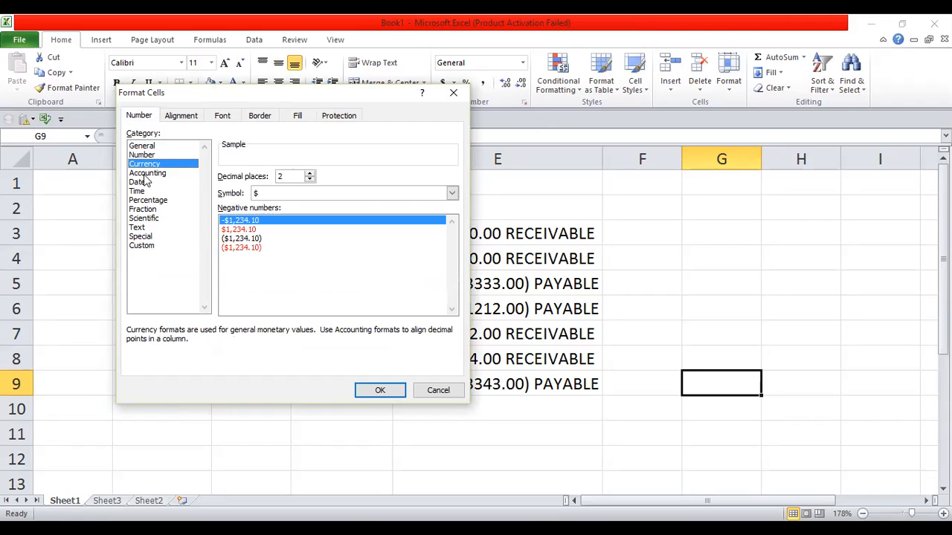
left_click(144, 183)
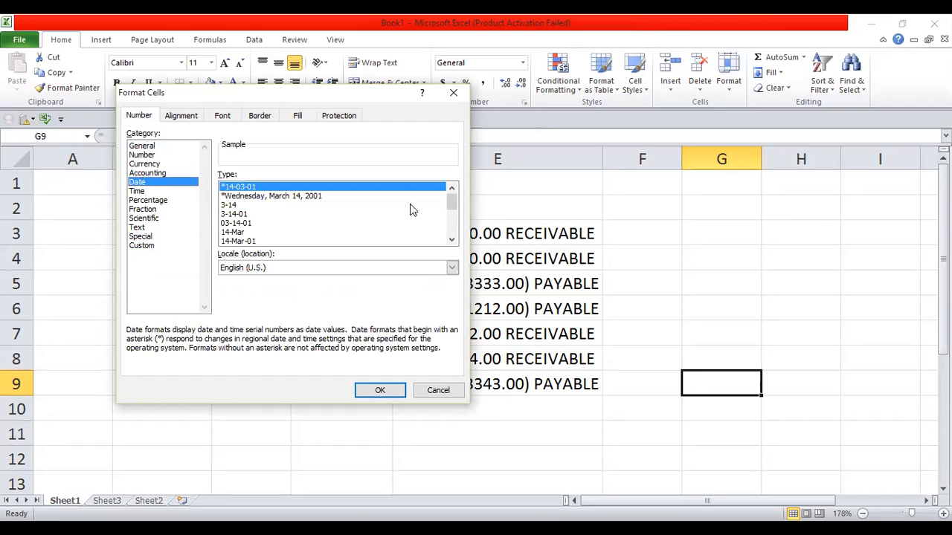
mouse_move(452, 204)
left_mouse_down()
mouse_move(451, 233)
mouse_move(451, 194)
left_mouse_up()
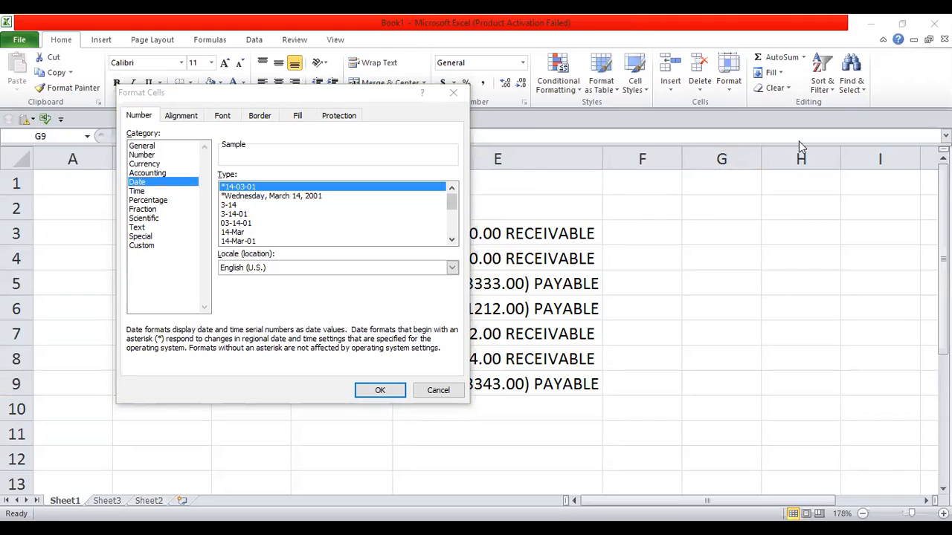
left_click(660, 326)
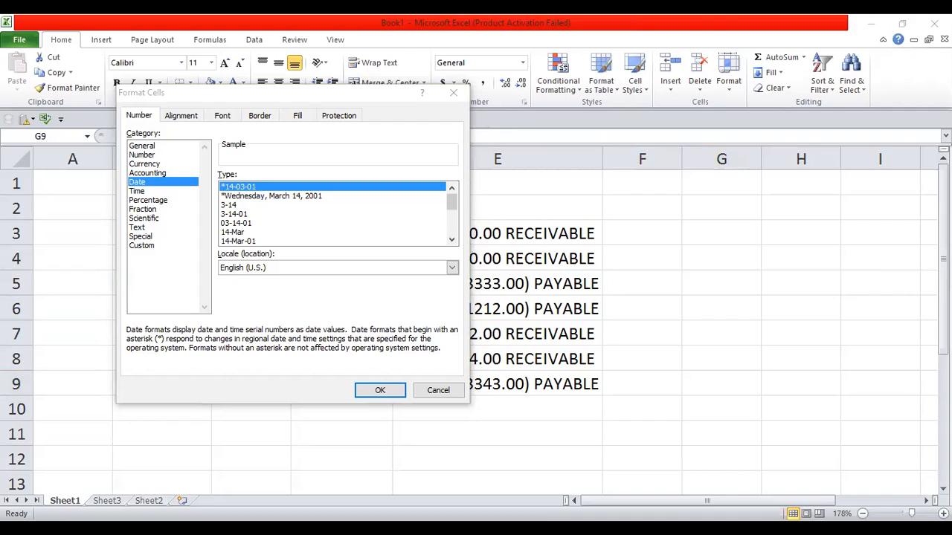
Step: Cancel Format Cells, select cell A3, and show the Number Format dropdown choices
left_click(438, 392)
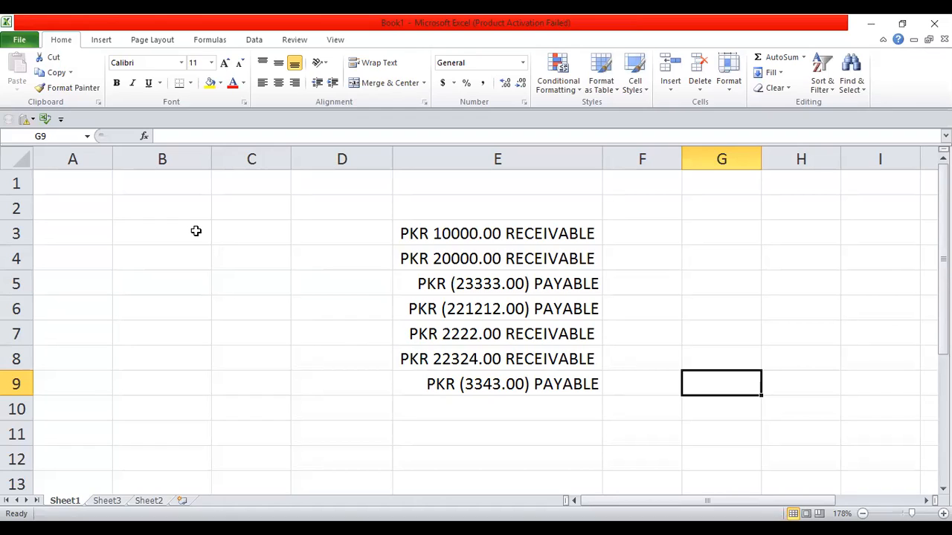
left_click(105, 242)
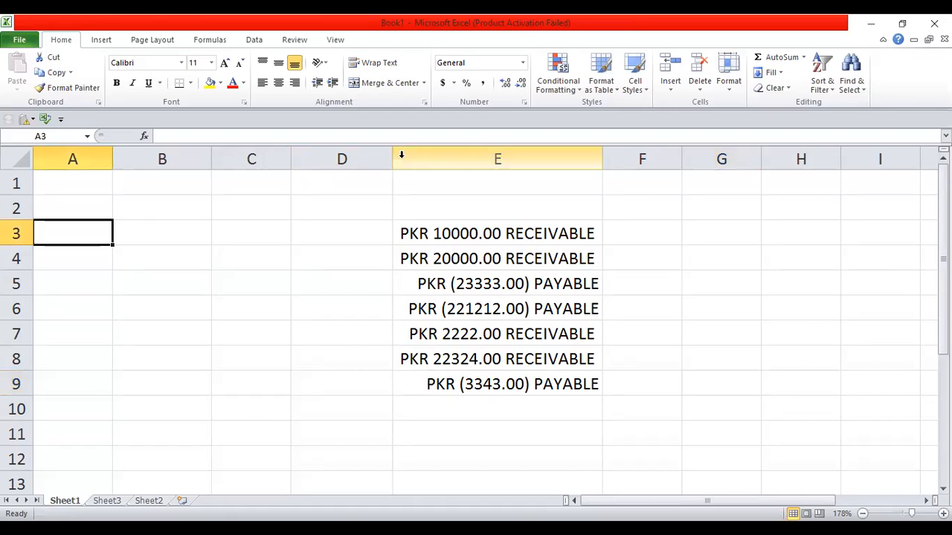
left_click(523, 63)
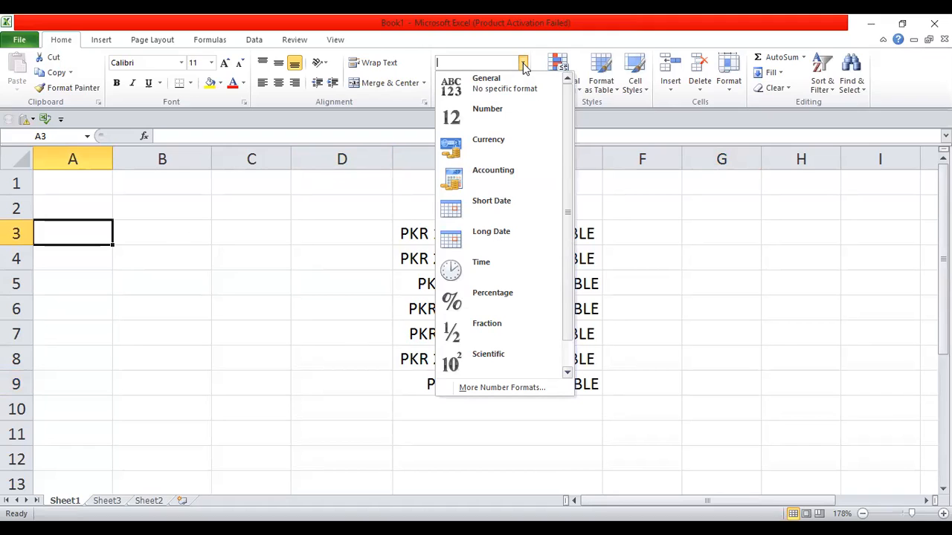
Step: Give cell A3 the Special > Phone Number format
key("Escape")
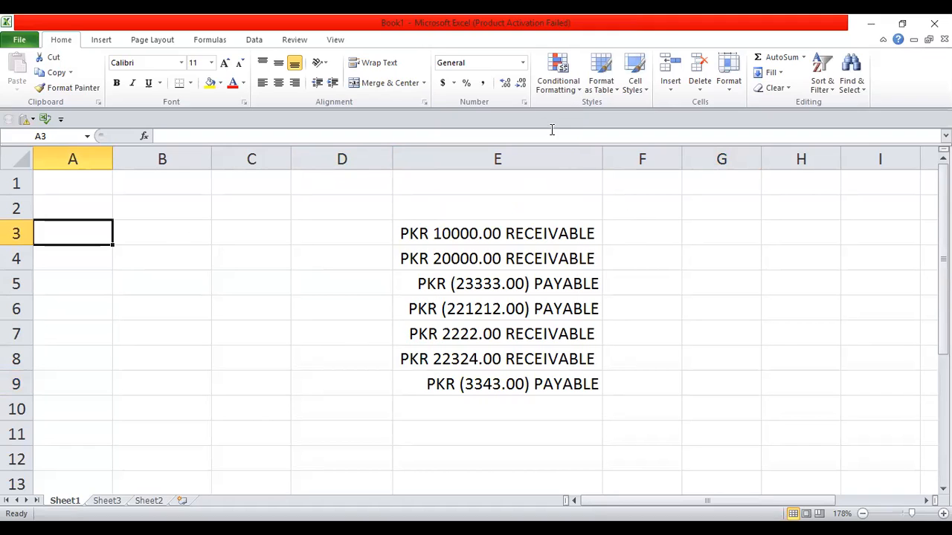
left_click(524, 102)
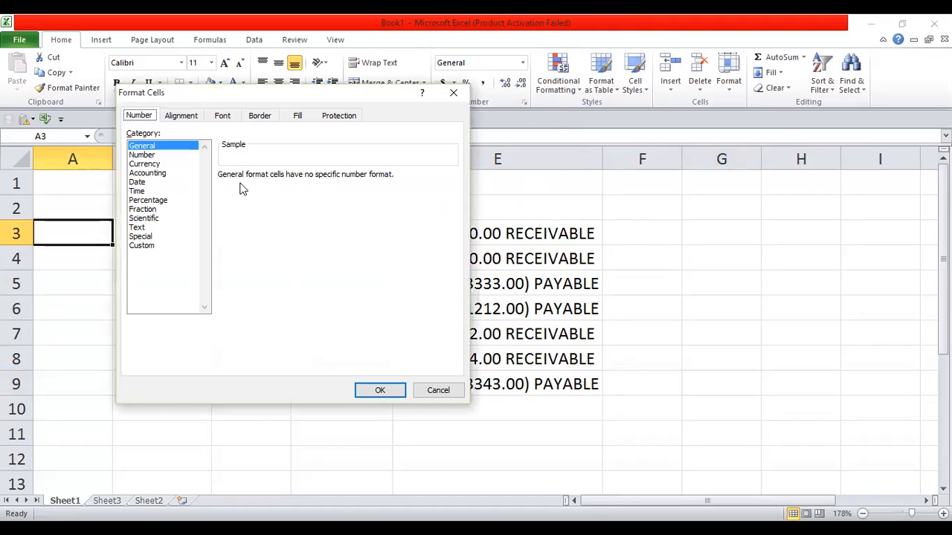
left_click(140, 237)
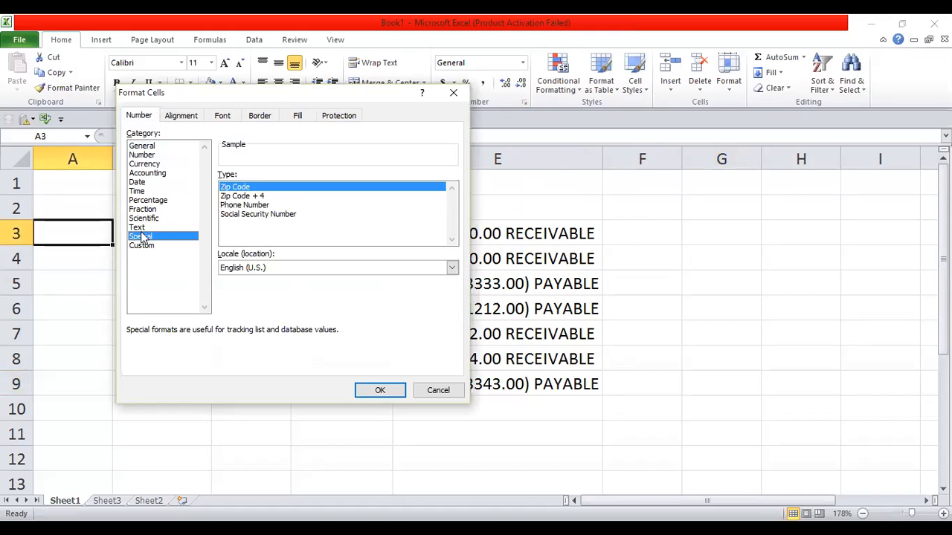
left_click(251, 207)
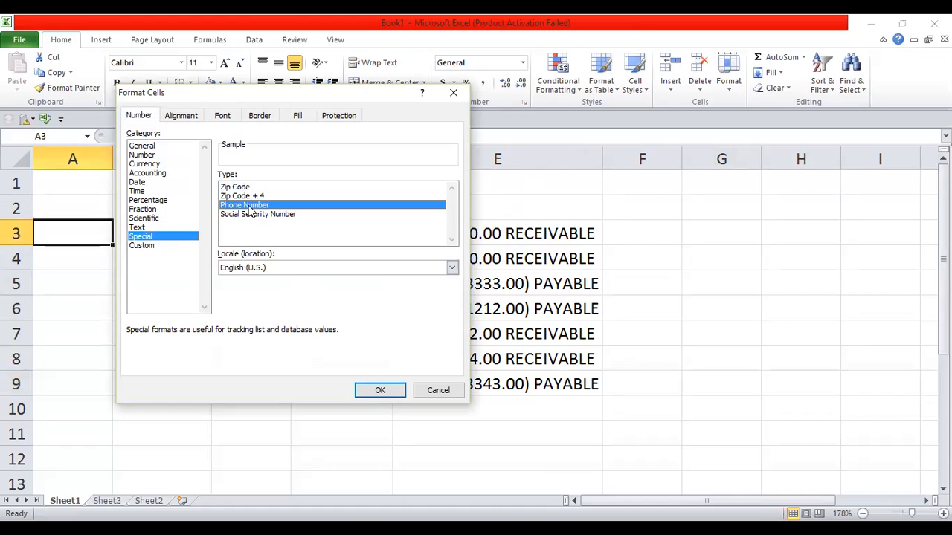
key("Return")
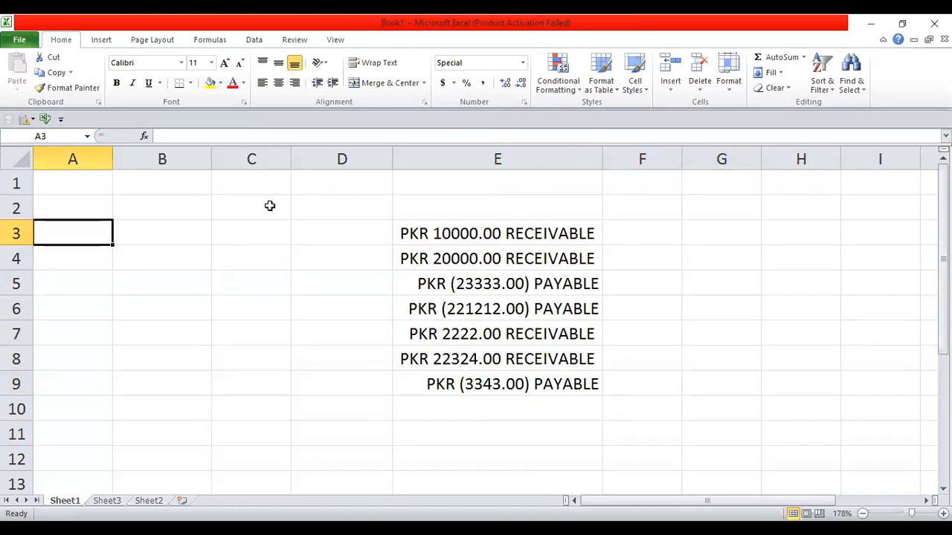
Step: Reopen Format Cells to inspect the Locale list, then cancel without changes
left_click(524, 102)
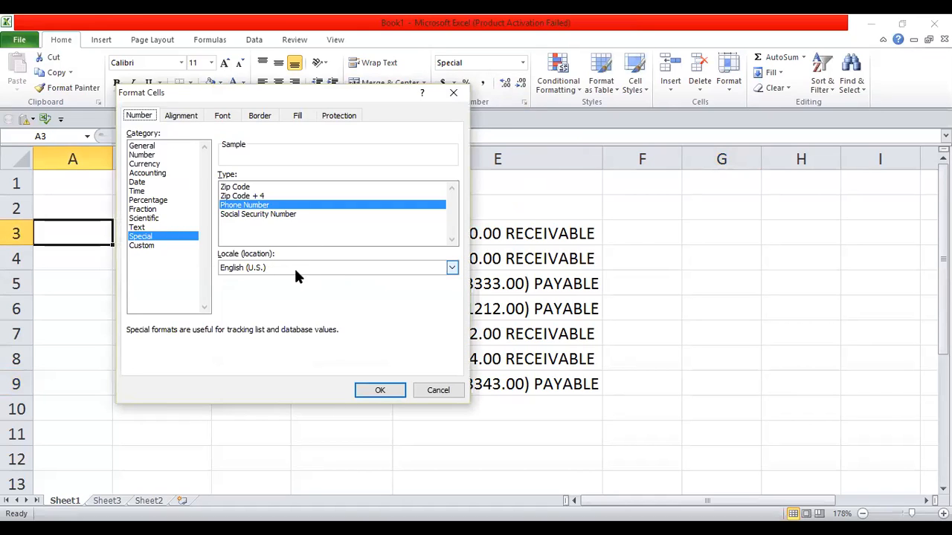
left_click(451, 268)
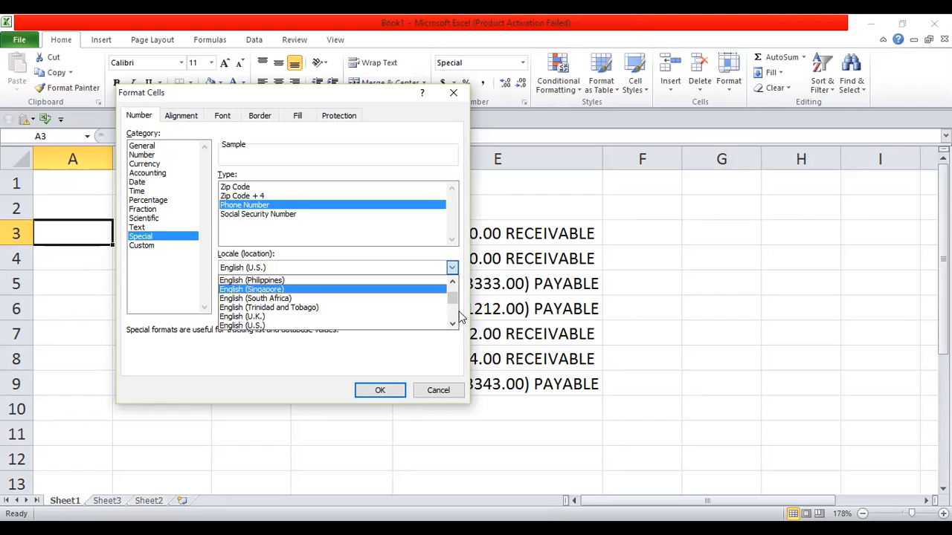
mouse_move(453, 299)
left_mouse_down()
mouse_move(453, 287)
mouse_move(453, 320)
mouse_move(454, 296)
left_mouse_up()
left_click_drag(452, 319, 450, 284)
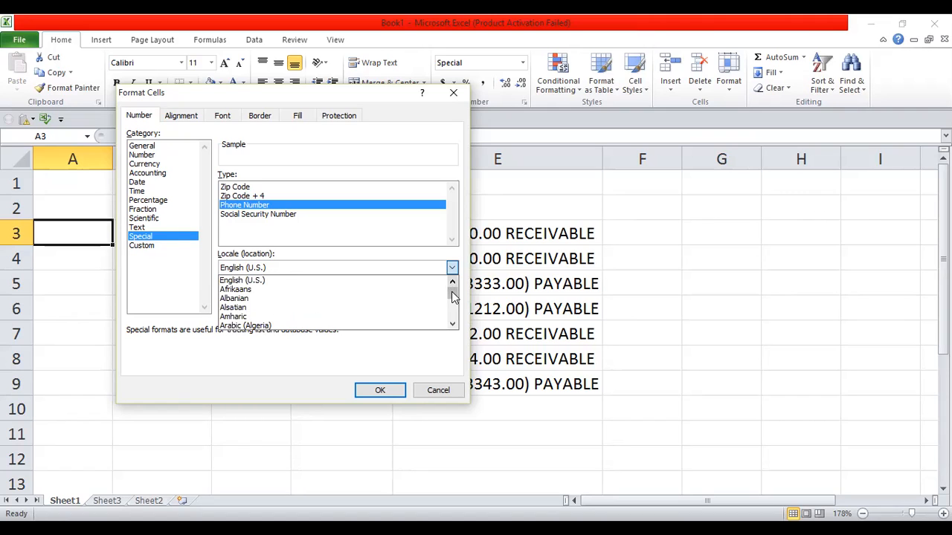
left_click(455, 95)
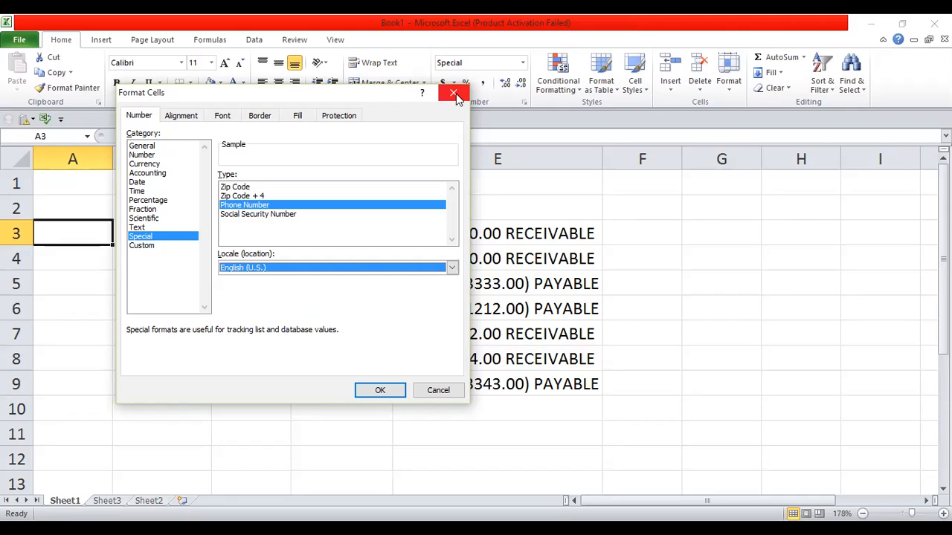
left_click(438, 392)
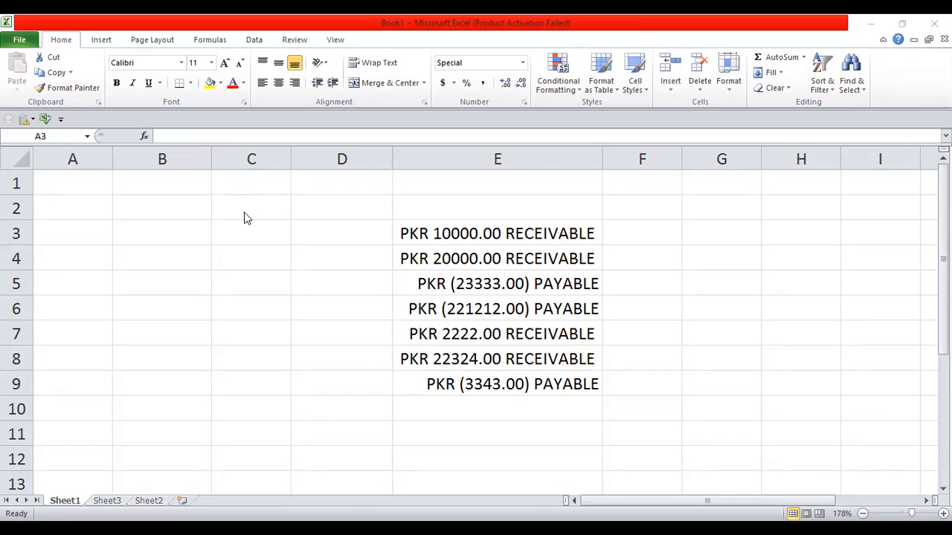
left_click(117, 500)
Step: Switch to Sheet3 zoomed to about 196% and go to the File view
left_click(118, 500)
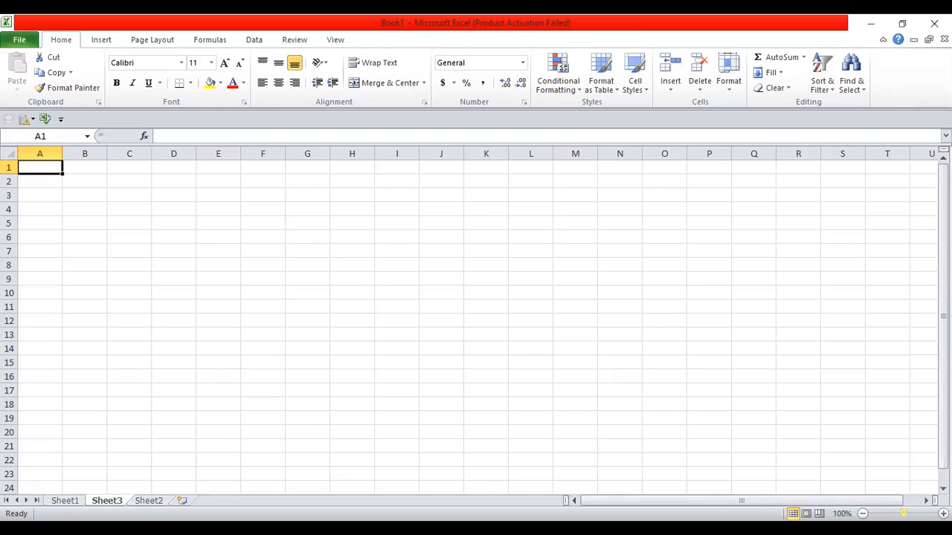
left_click_drag(902, 513, 914, 513)
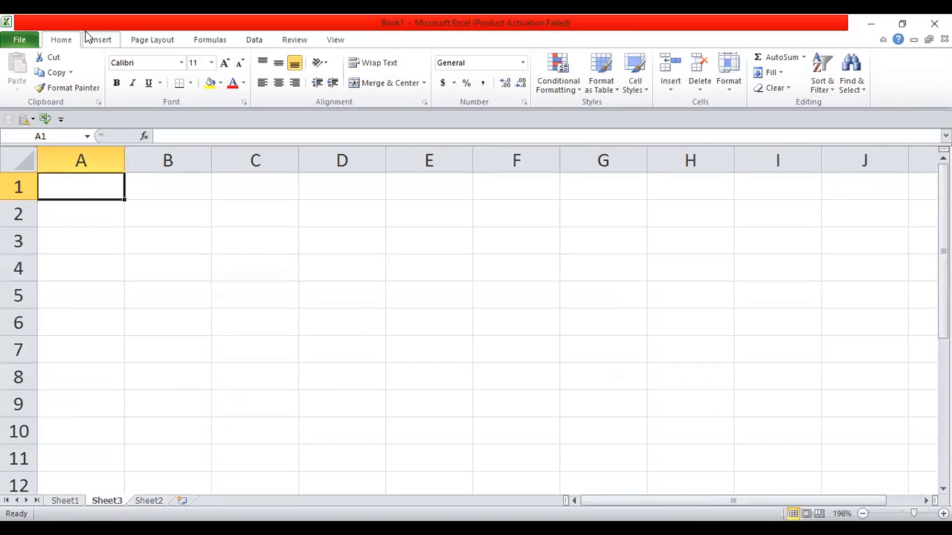
left_click(18, 41)
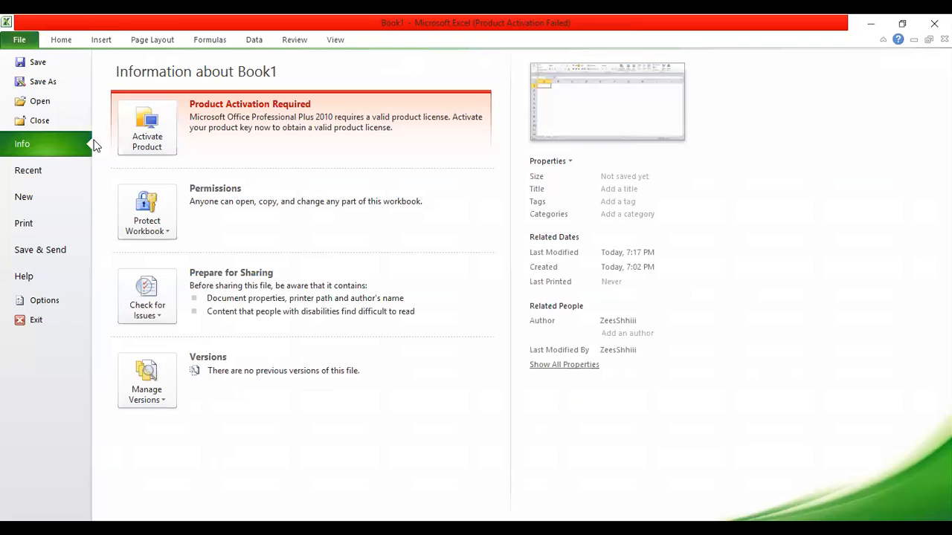
Step: Try opening the password-protected recent workbook Illustration of SUMIF, dismiss the error, and return to Info
left_click(44, 170)
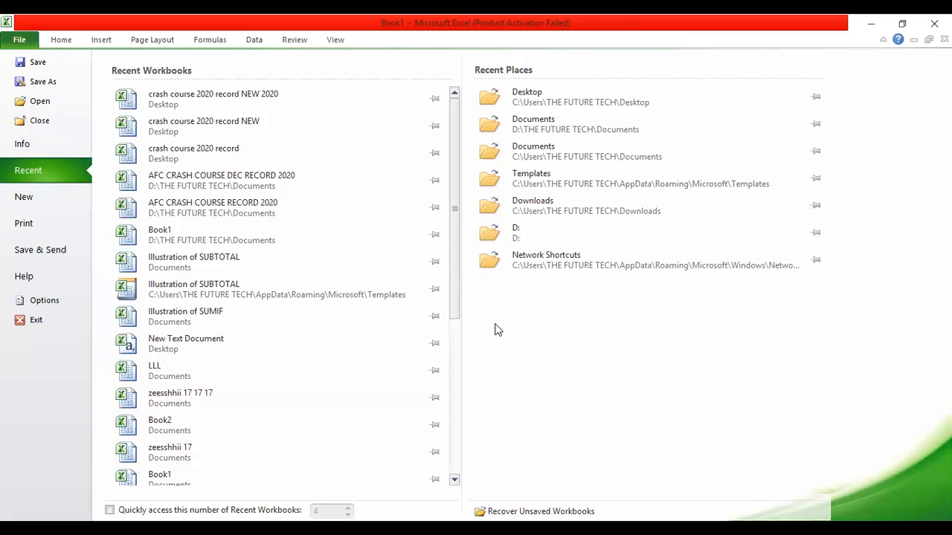
left_click_drag(456, 282, 455, 384)
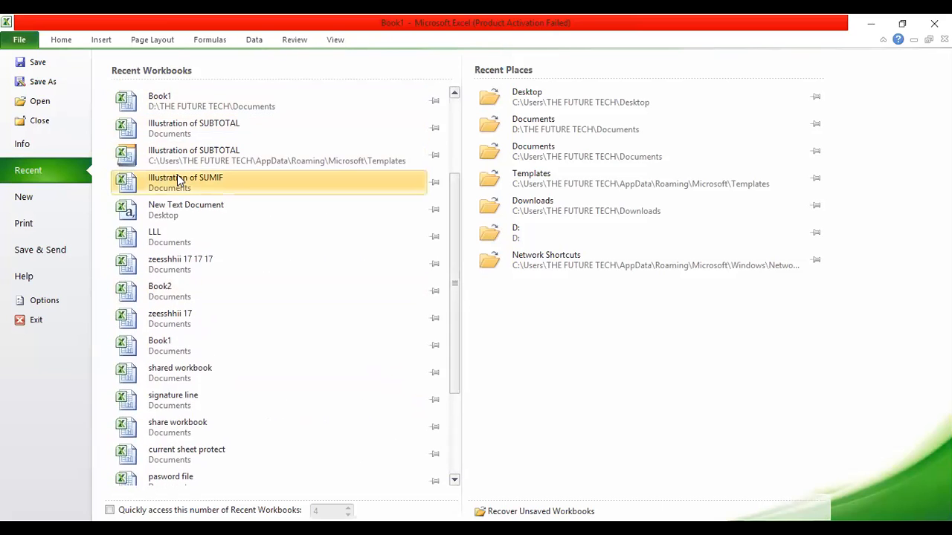
left_click(219, 183)
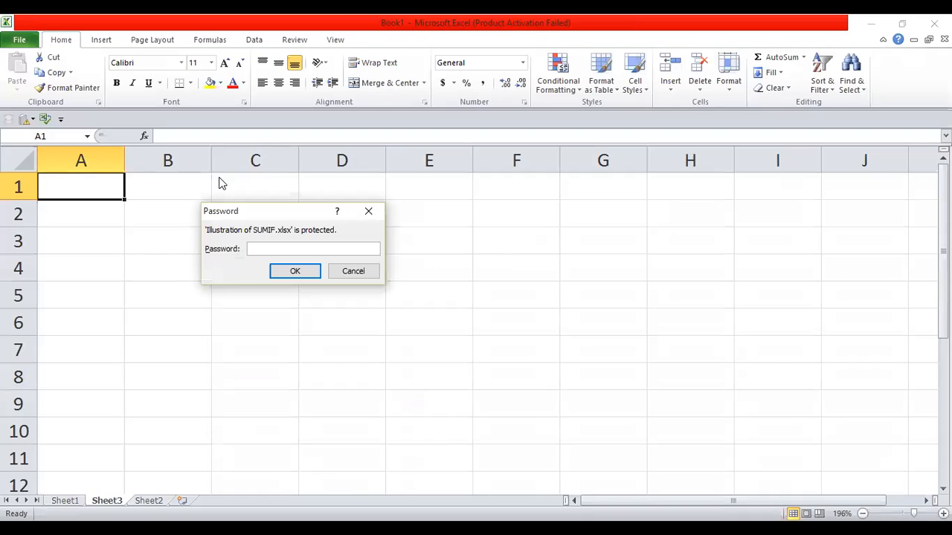
type("1234")
key("Return")
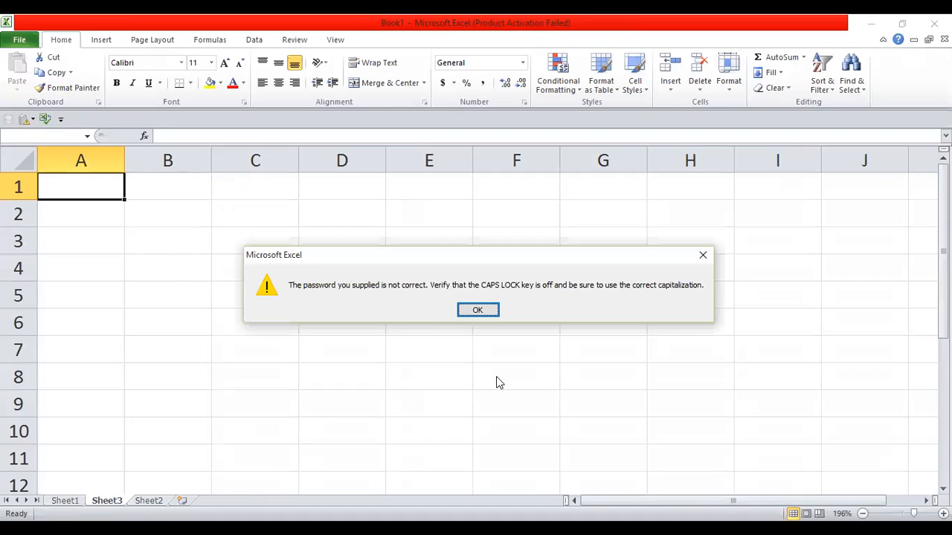
left_click(478, 312)
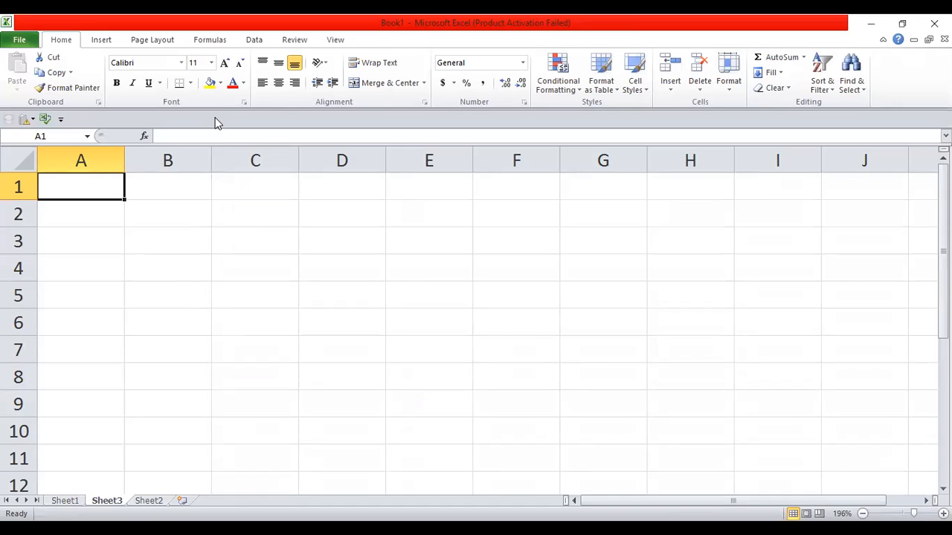
left_click(22, 41)
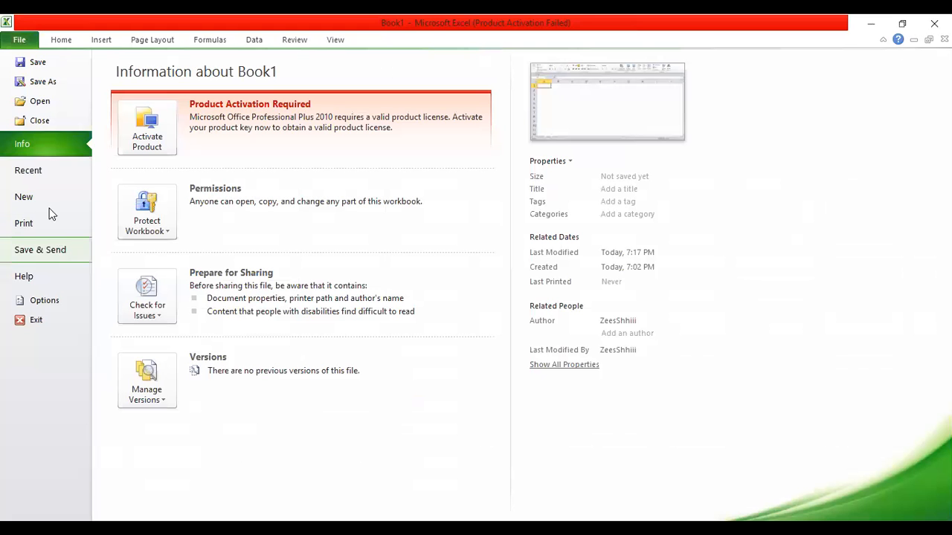
Step: Open the recent workbook Illustration of SUBTOTAL at 160% zoom, scrolled up to row 5
left_click(46, 173)
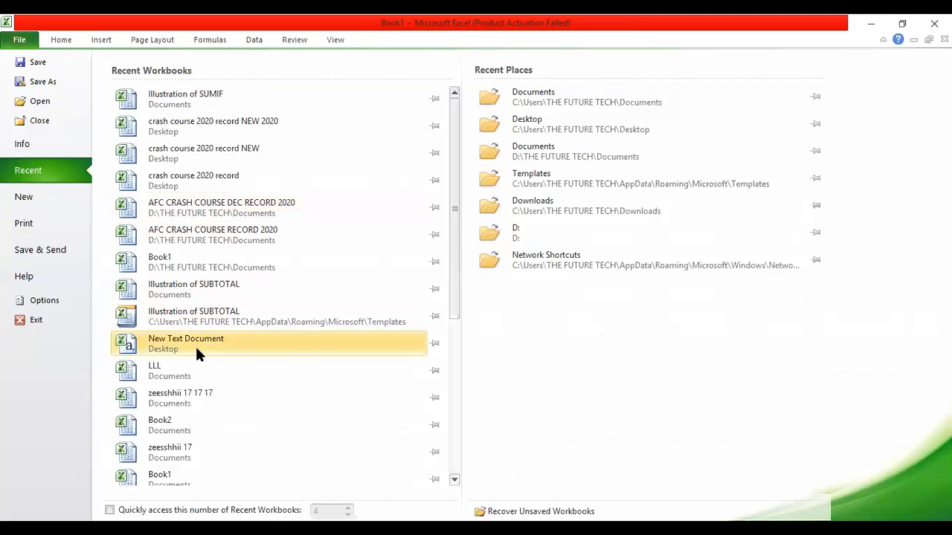
left_click(209, 316)
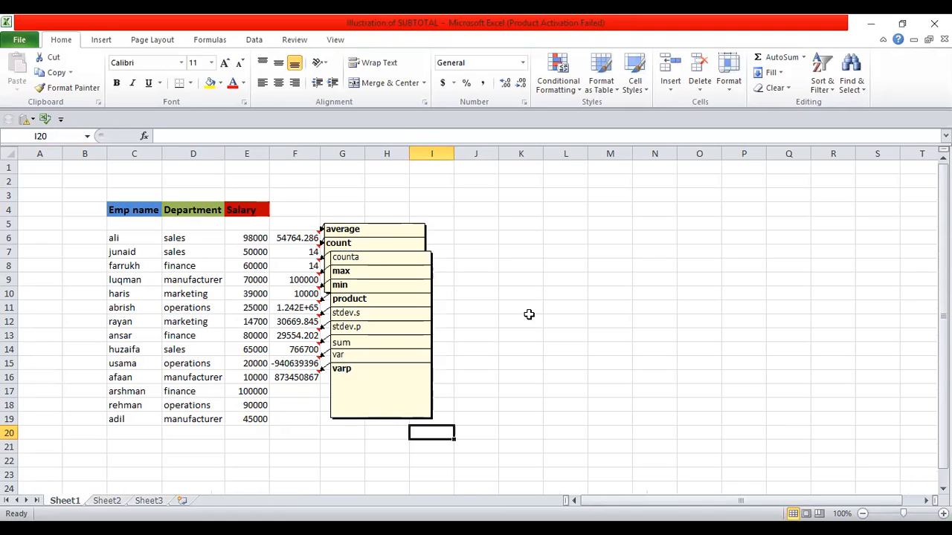
left_click(915, 513)
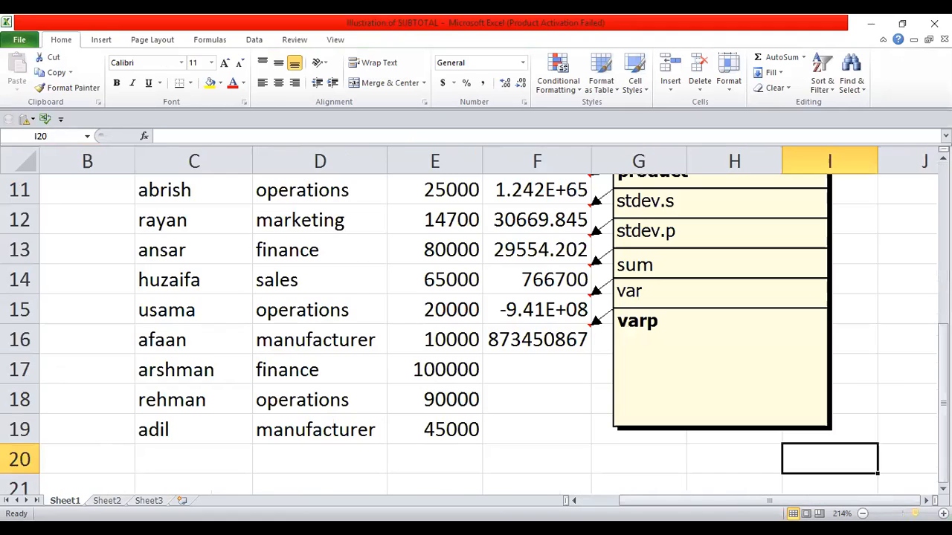
left_click(909, 514)
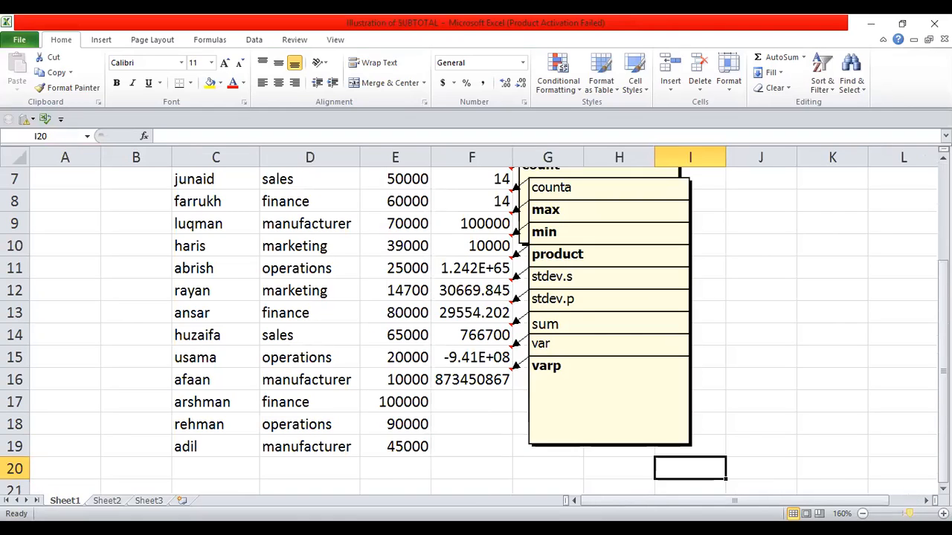
left_click_drag(942, 361, 942, 354)
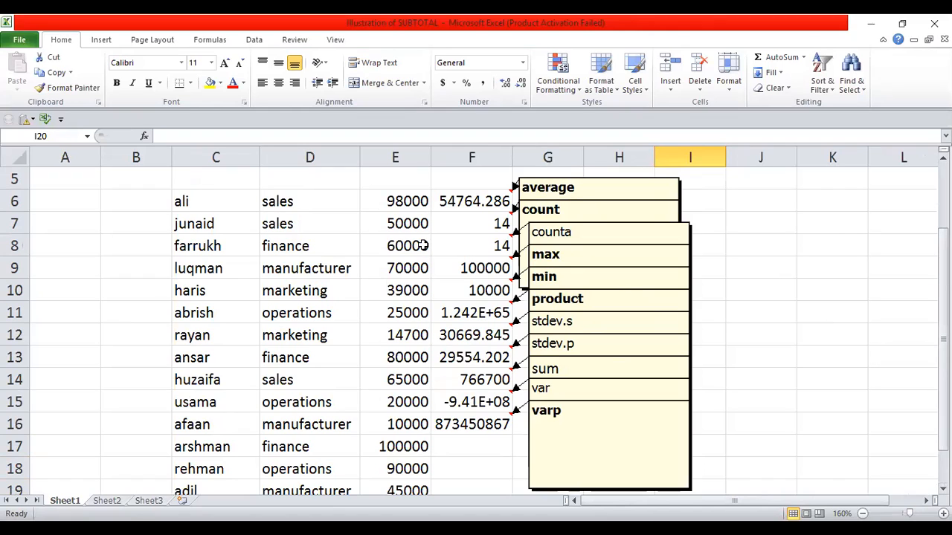
left_click(405, 161)
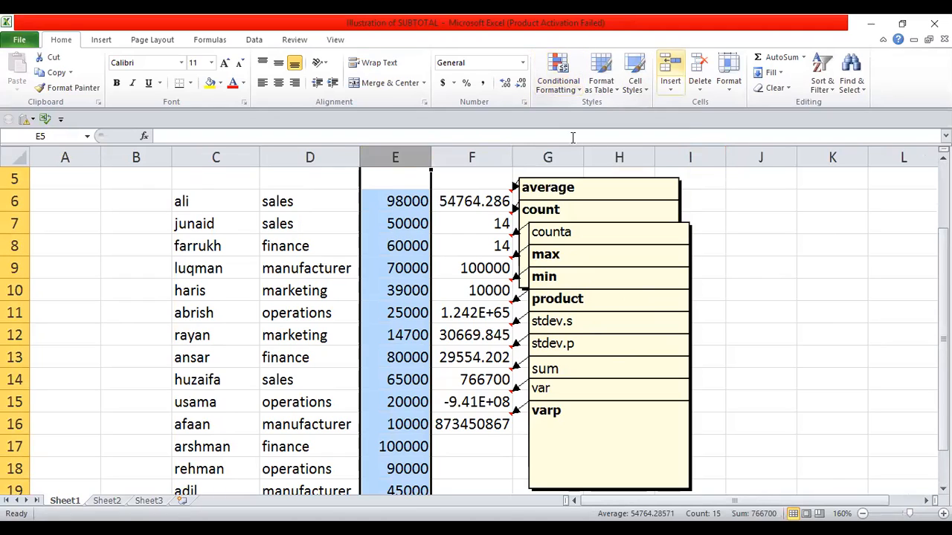
Step: Add a Greater Than 70000 light red rule to column E, highlighting salaries like 98000 and 100000
left_click(565, 90)
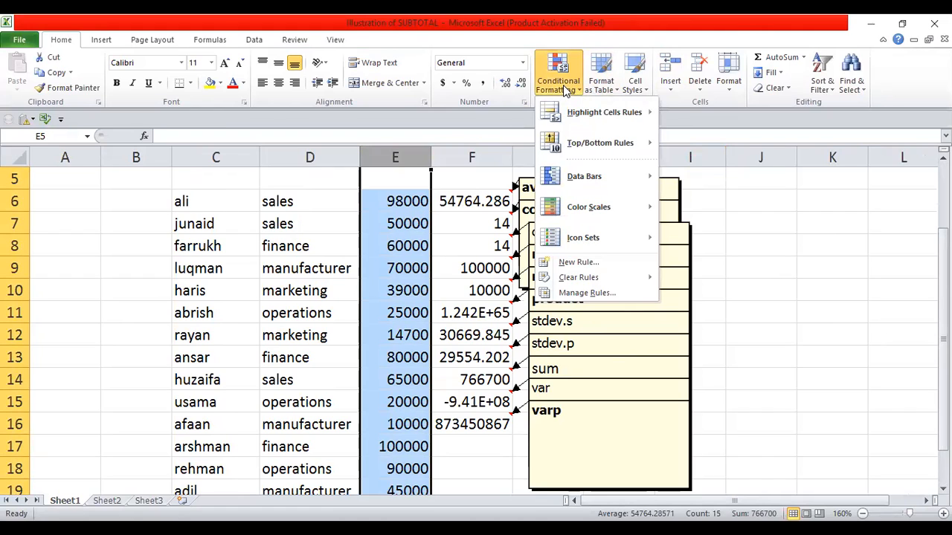
mouse_move(631, 118)
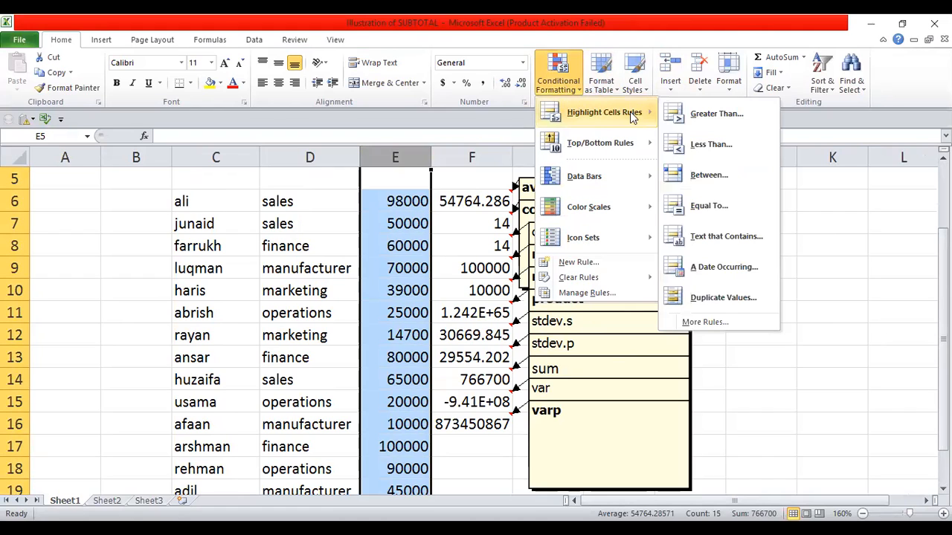
left_click(673, 115)
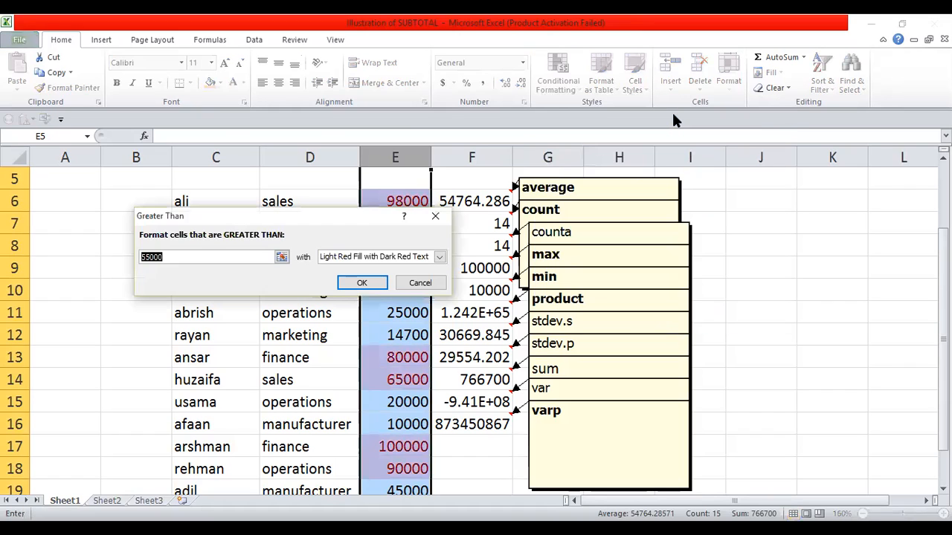
key("BackSpace")
type("70000")
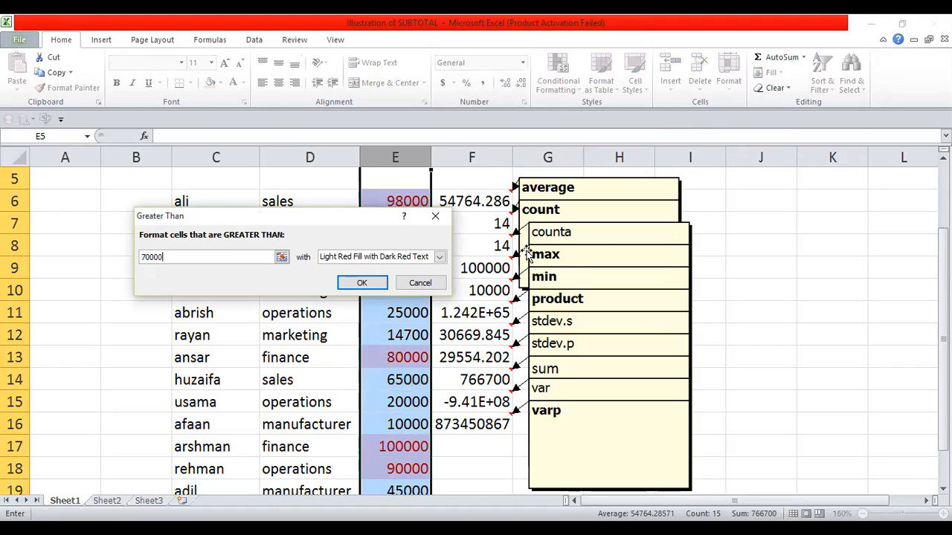
left_click(362, 289)
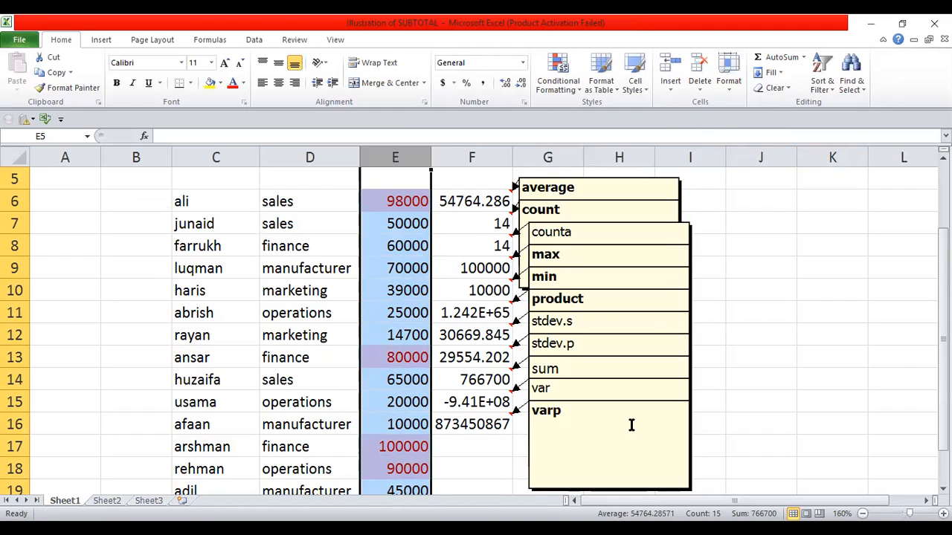
left_click(825, 350)
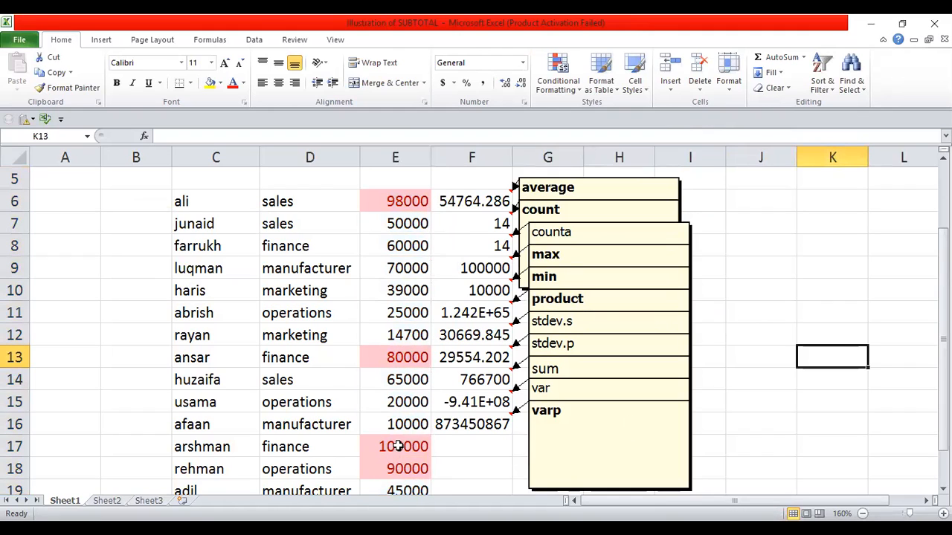
Step: Apply a Less Than 50000 light red highlight rule, which lands on empty cell K13
left_click(573, 88)
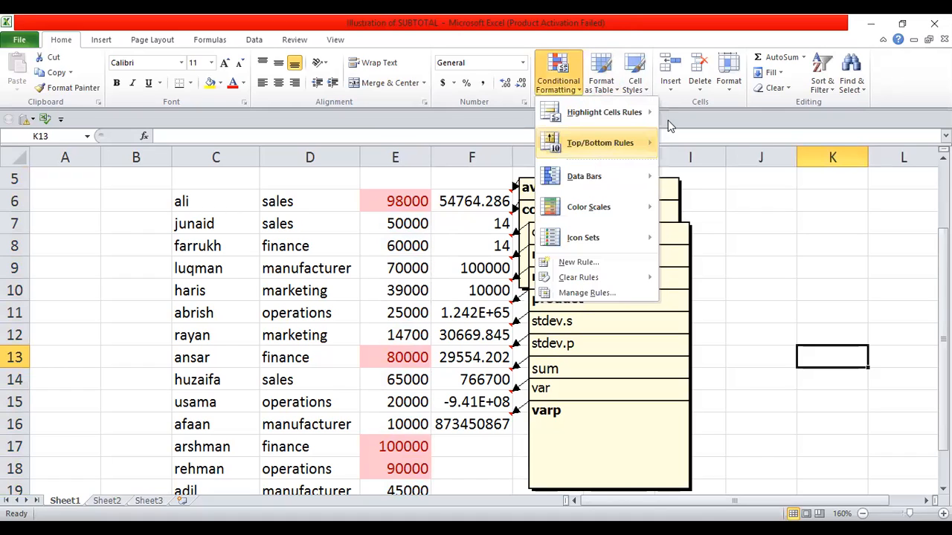
mouse_move(606, 112)
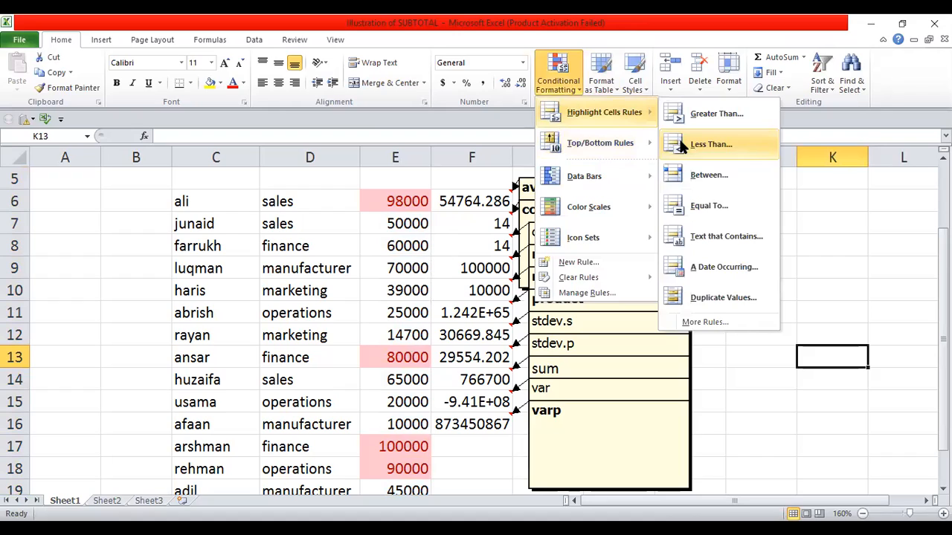
left_click(706, 144)
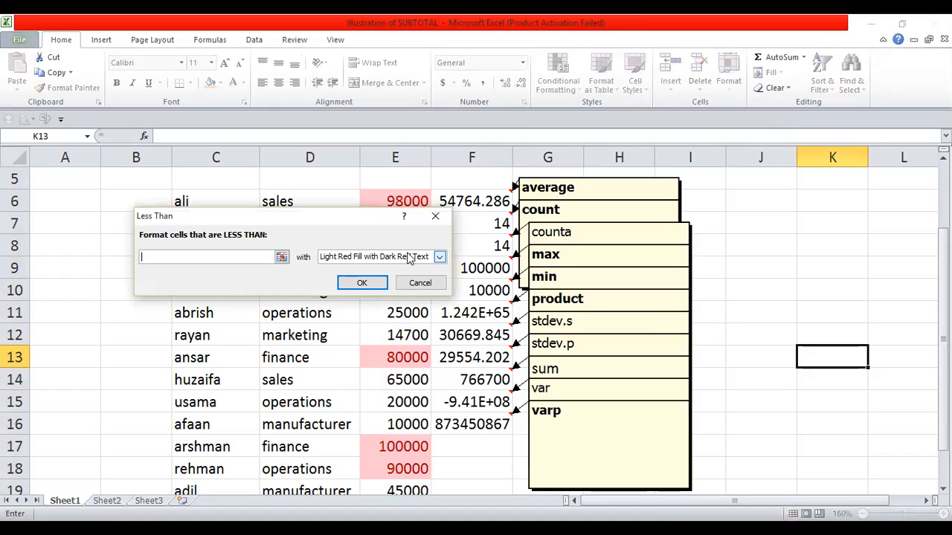
type("500")
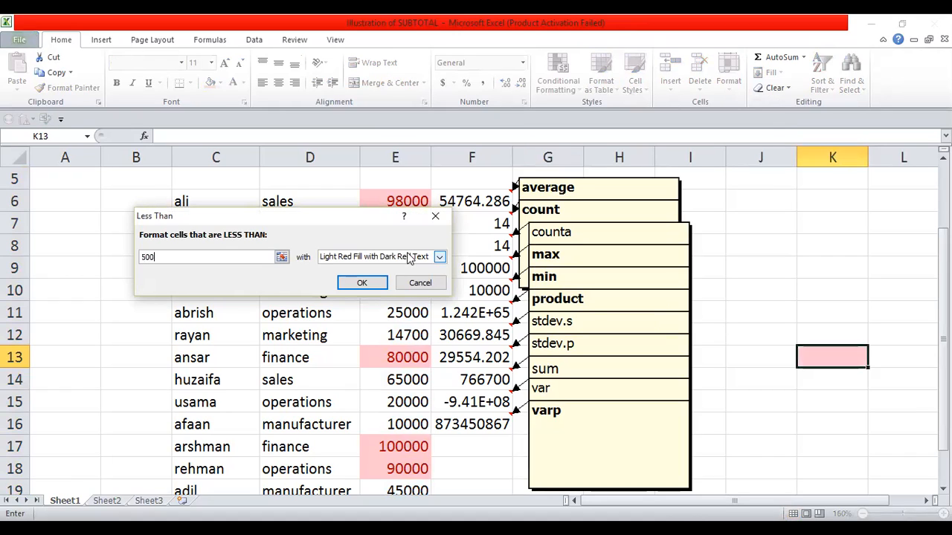
type("00")
left_click(367, 286)
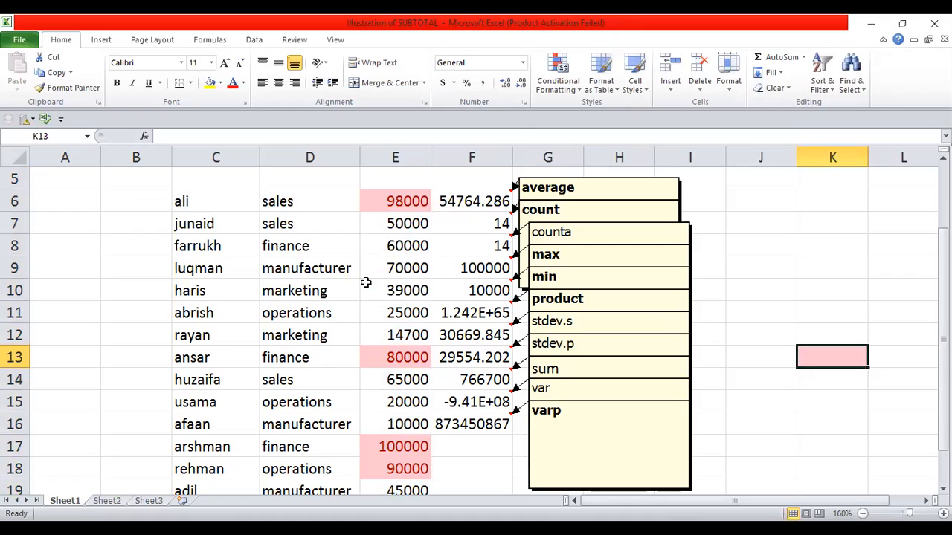
left_click(397, 157)
Step: Add a Less Than 50000 light red rule to column E, shading salaries like 39000, 14700 and 10000
left_click(558, 74)
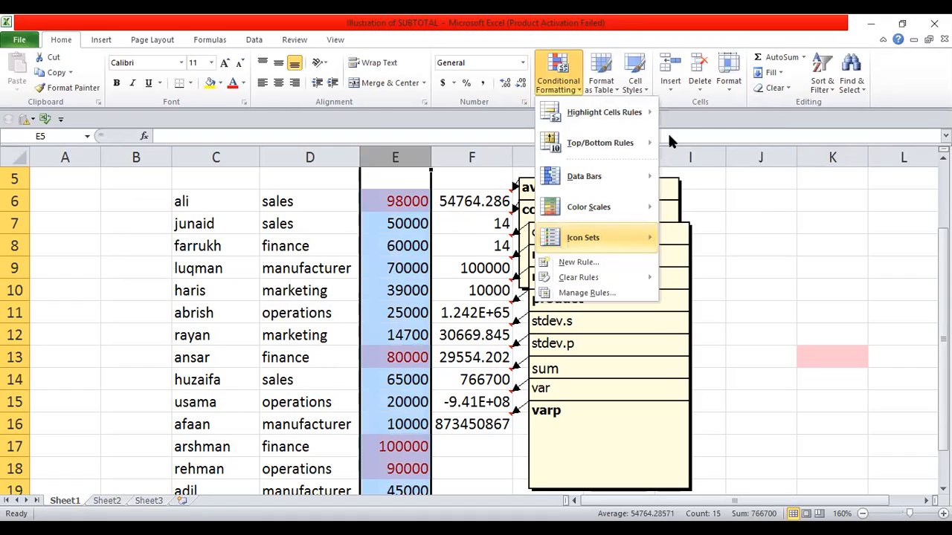
mouse_move(621, 117)
left_click(692, 145)
key("BackSpace")
type("50000")
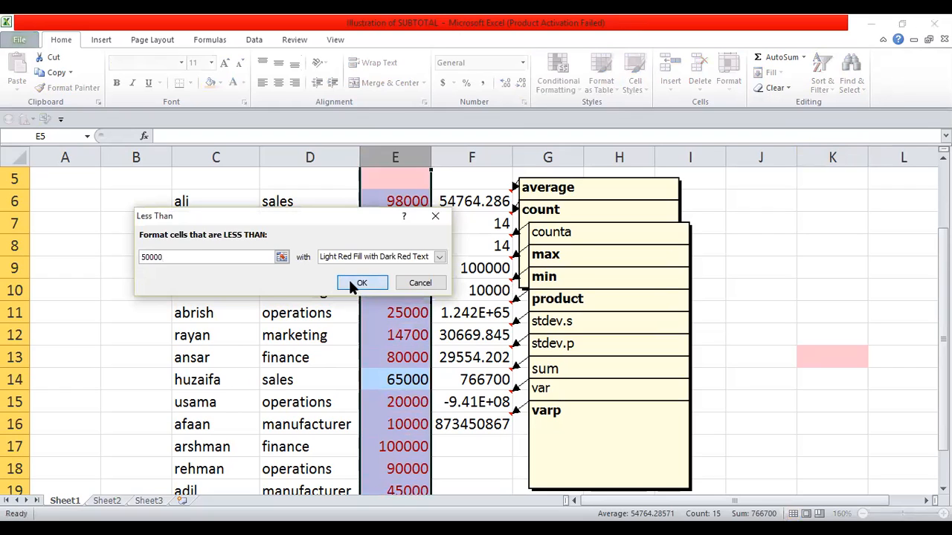
left_click(352, 283)
left_click(784, 248)
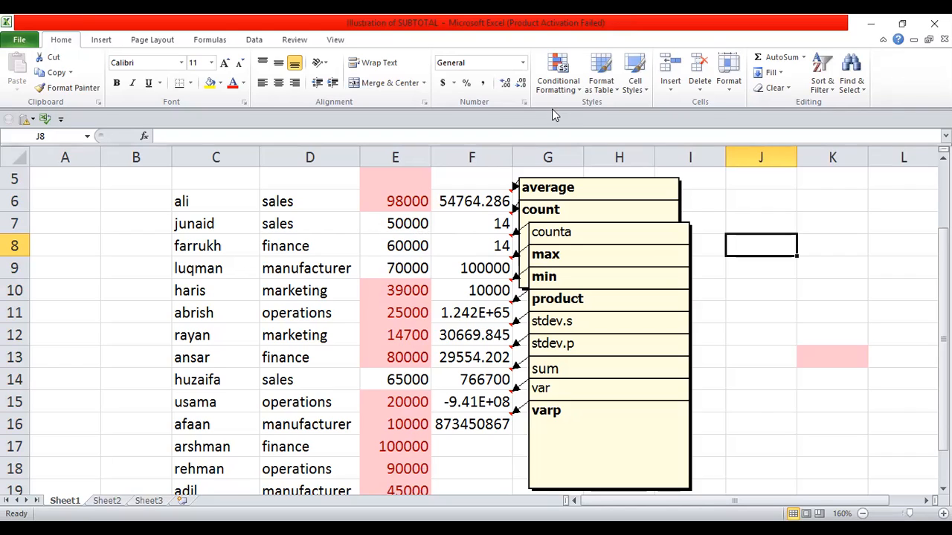
left_click(574, 89)
mouse_move(604, 113)
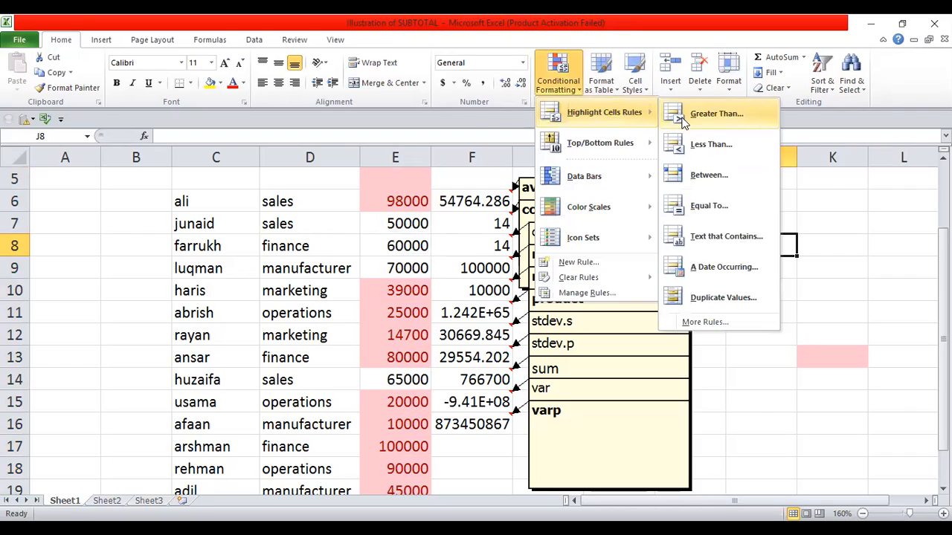
left_click(682, 119)
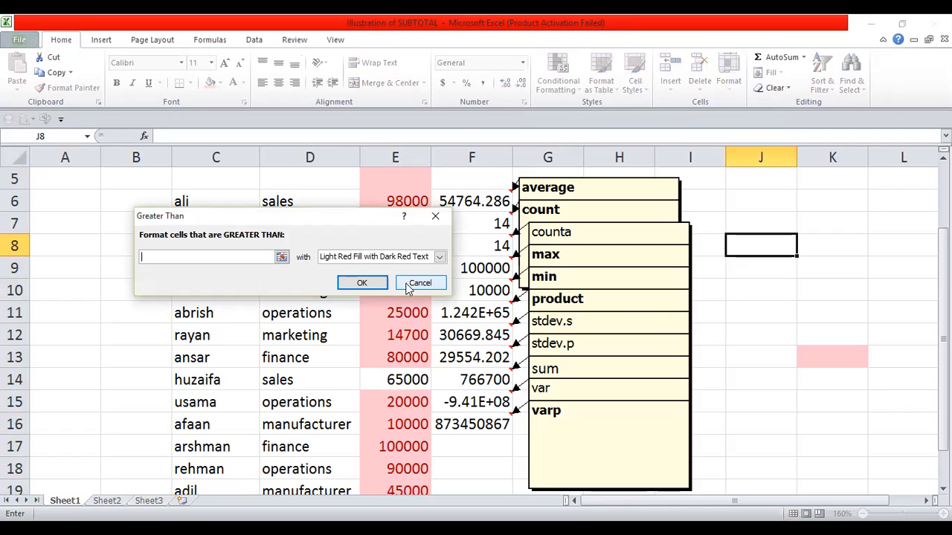
left_click(440, 257)
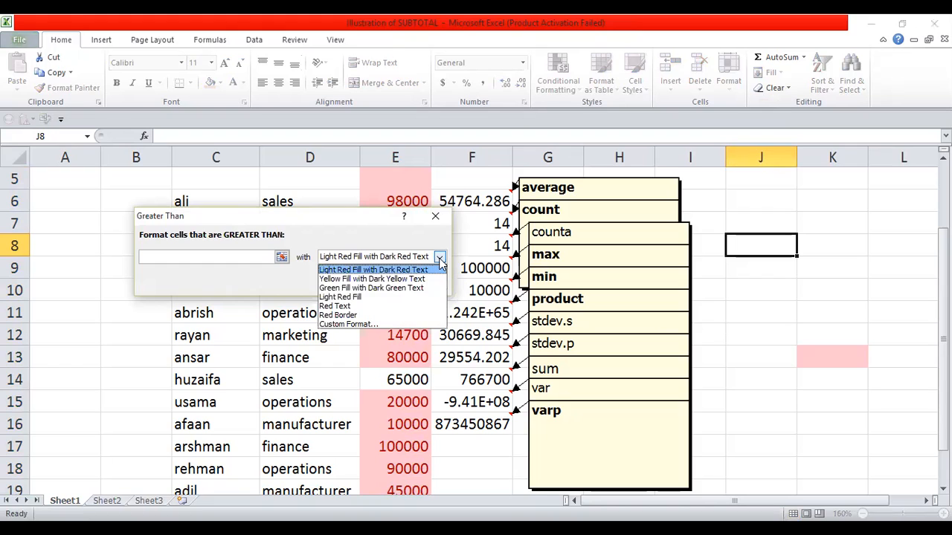
left_click(437, 214)
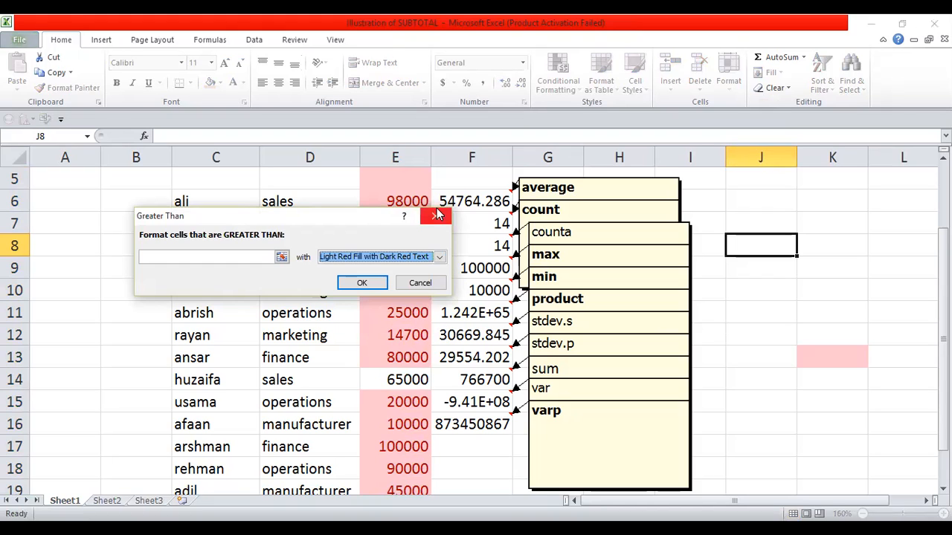
key("Escape")
left_click(803, 263)
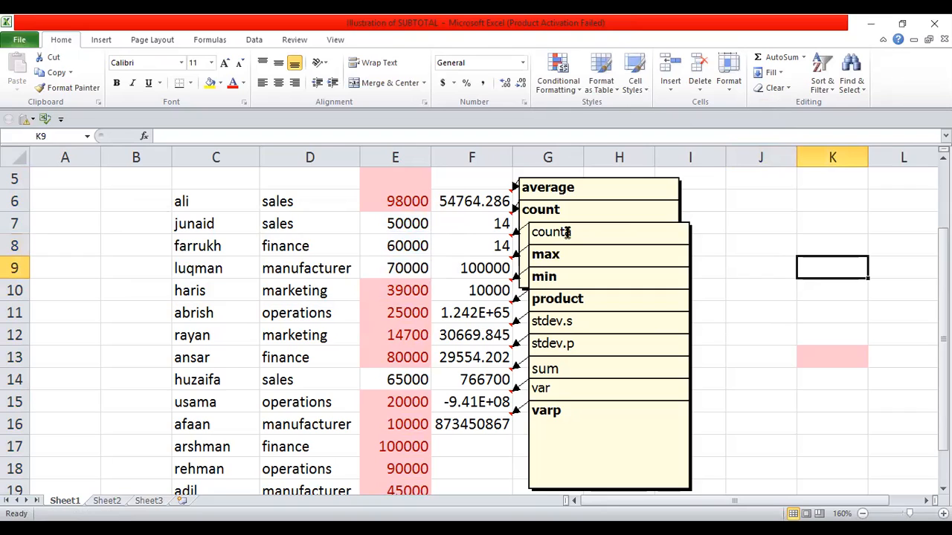
left_click(404, 151)
left_click(565, 88)
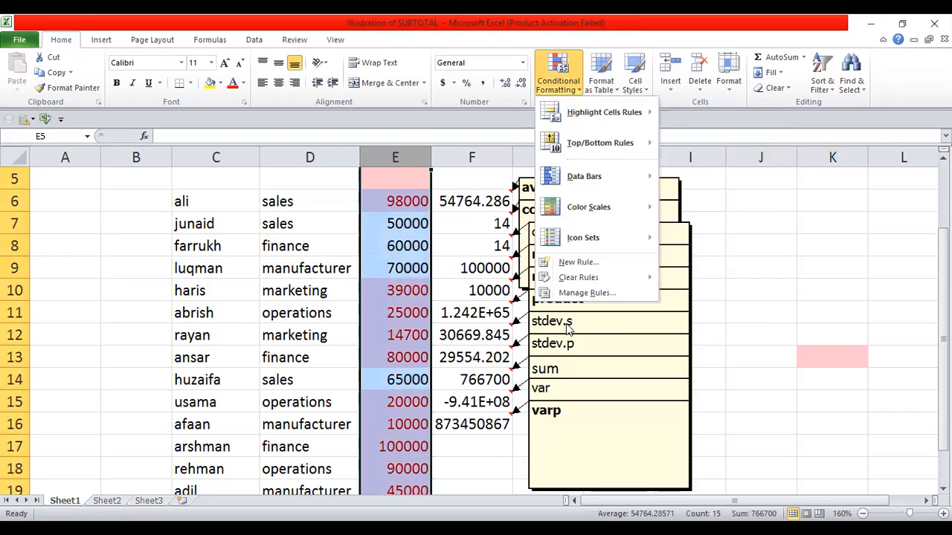
mouse_move(572, 286)
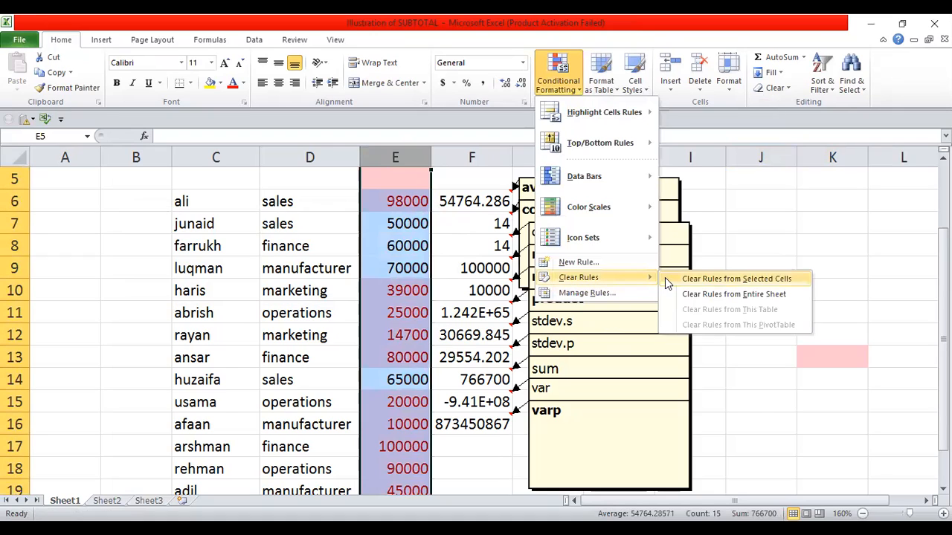
left_click(712, 279)
left_click(712, 289)
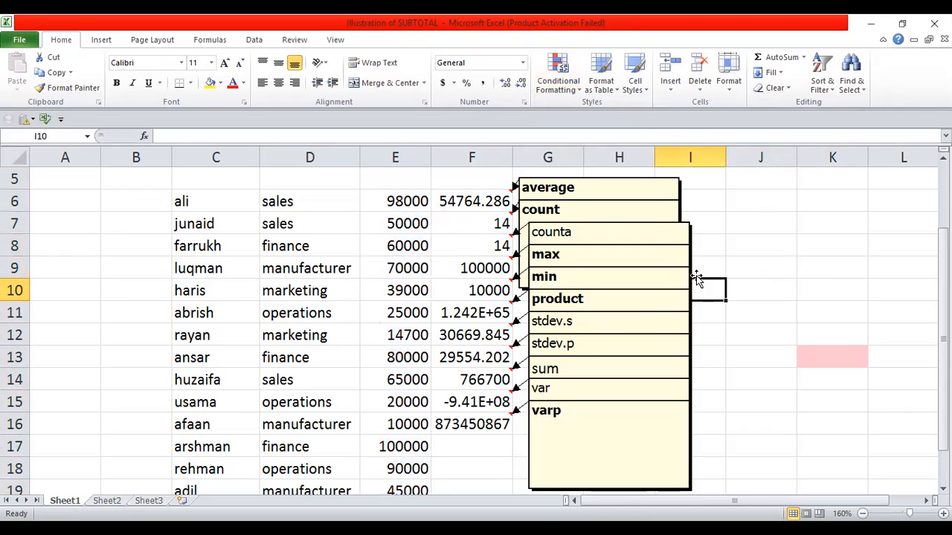
left_click(553, 87)
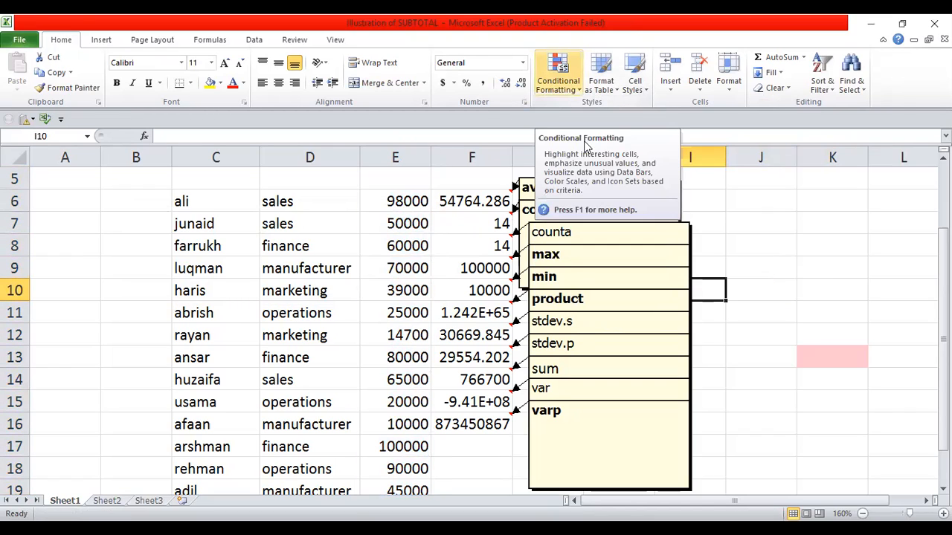
mouse_move(645, 145)
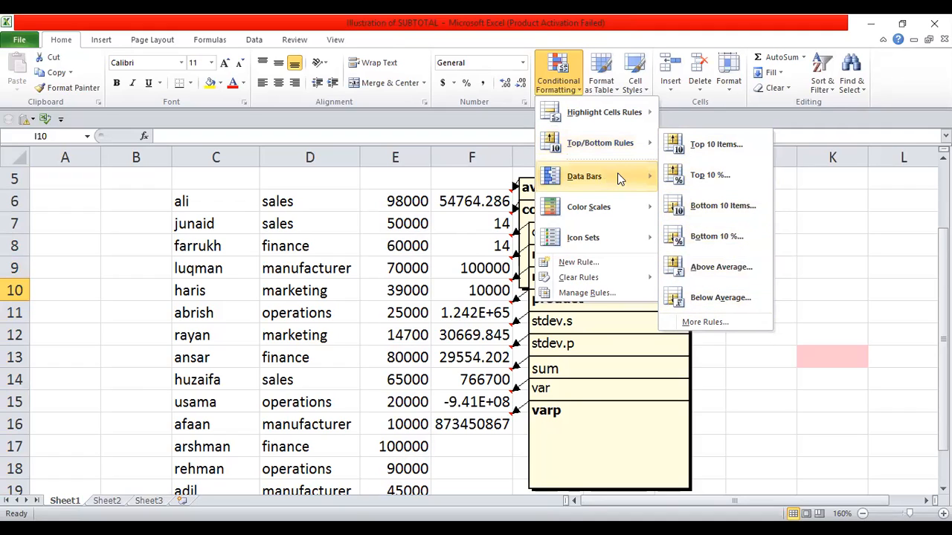
mouse_move(600, 173)
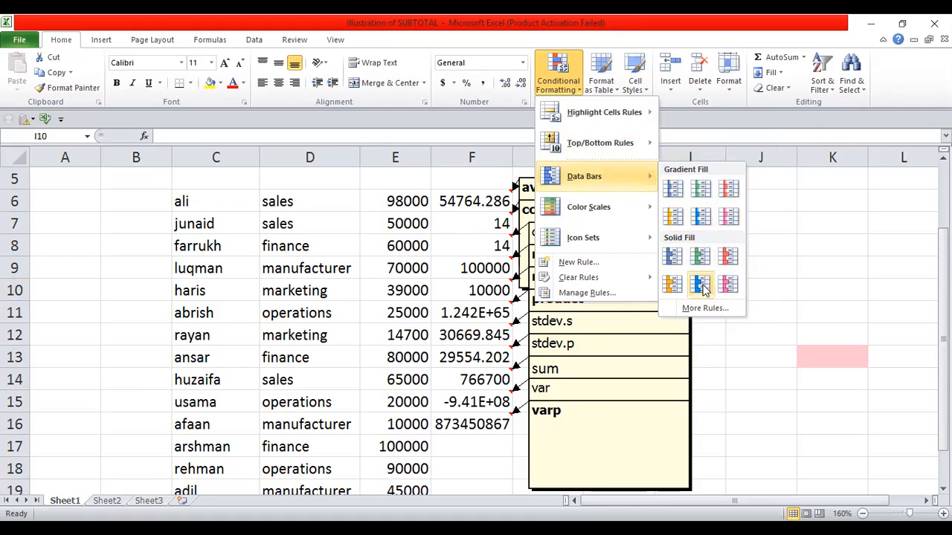
left_click(398, 157)
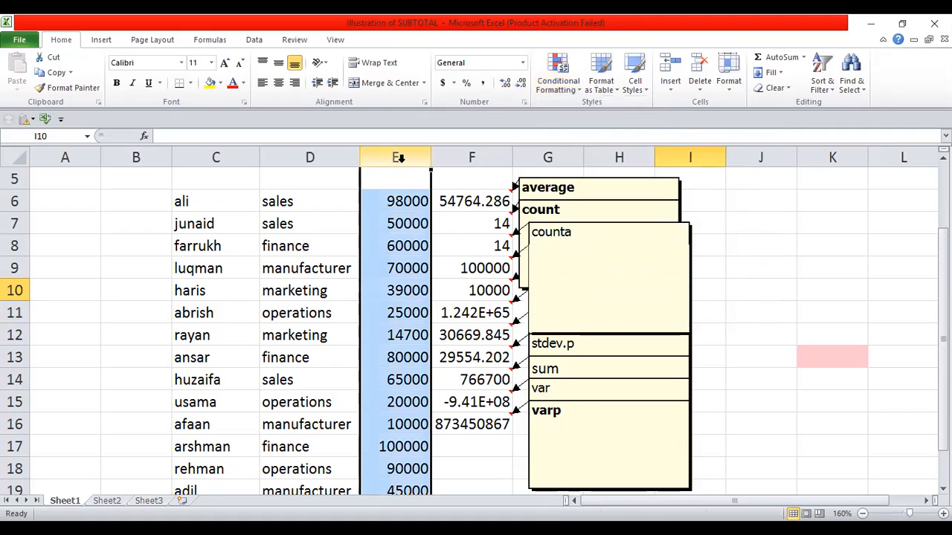
Step: Apply Solid Fill Purple Data Bars to column E's salaries and check the 10000 value in E16
left_click(569, 77)
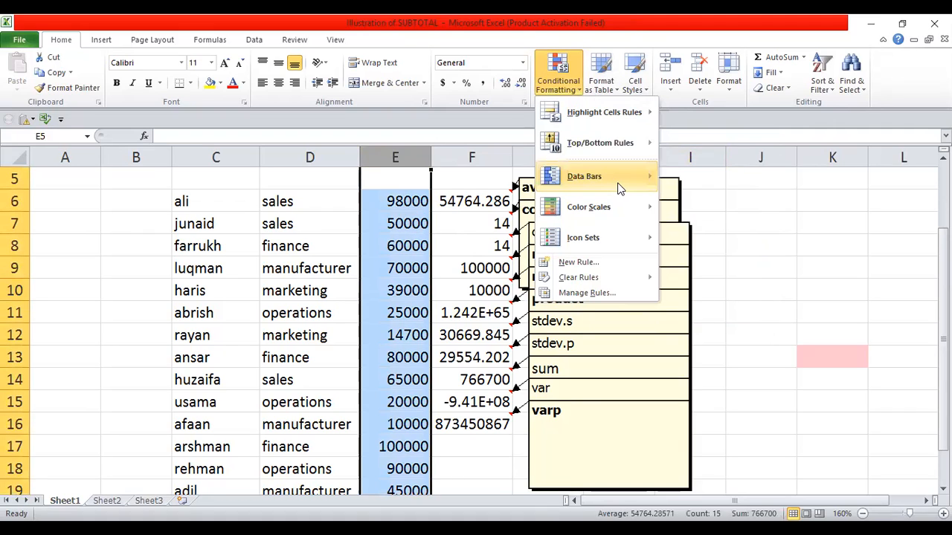
mouse_move(621, 189)
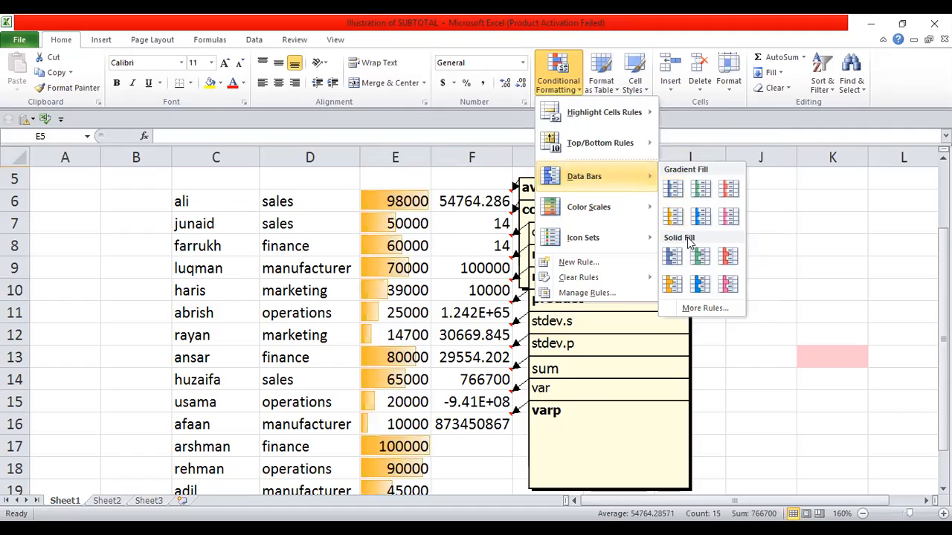
left_click(723, 287)
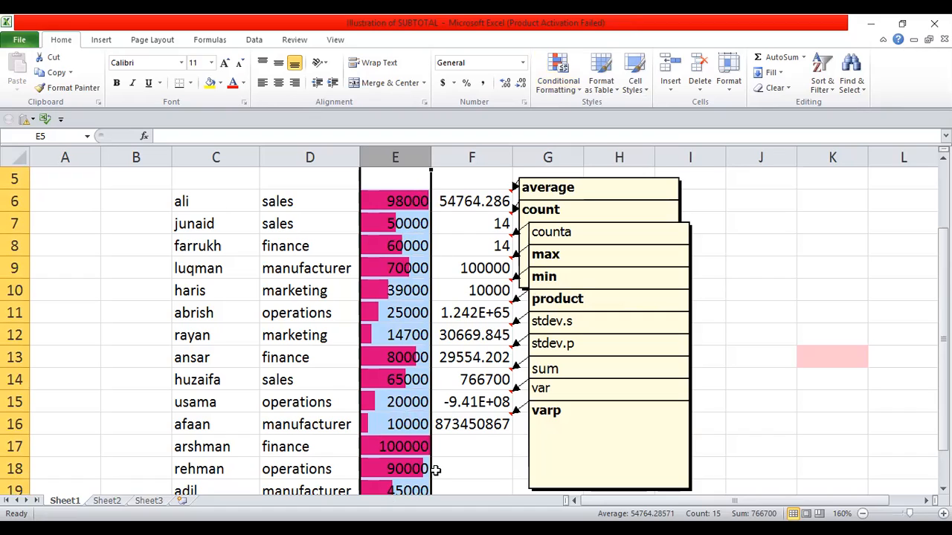
left_click(420, 425)
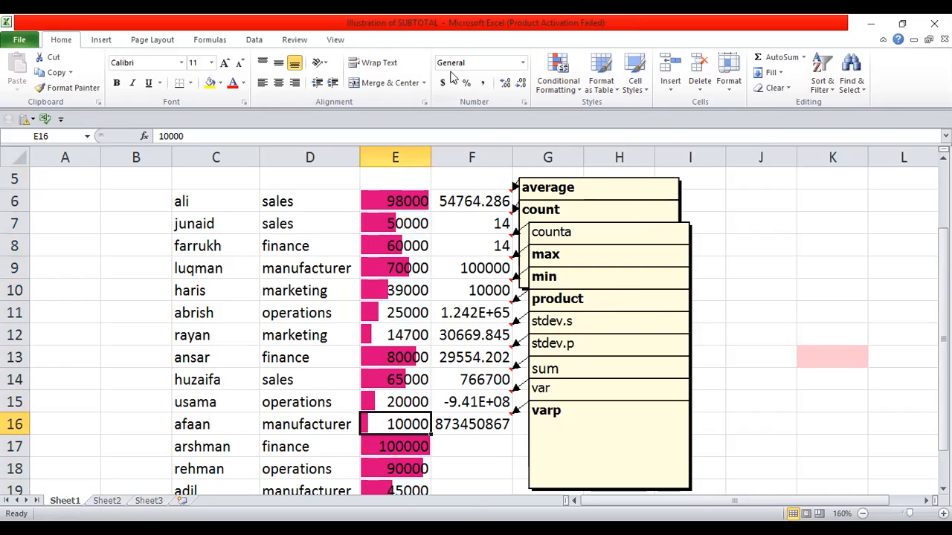
left_click(394, 157)
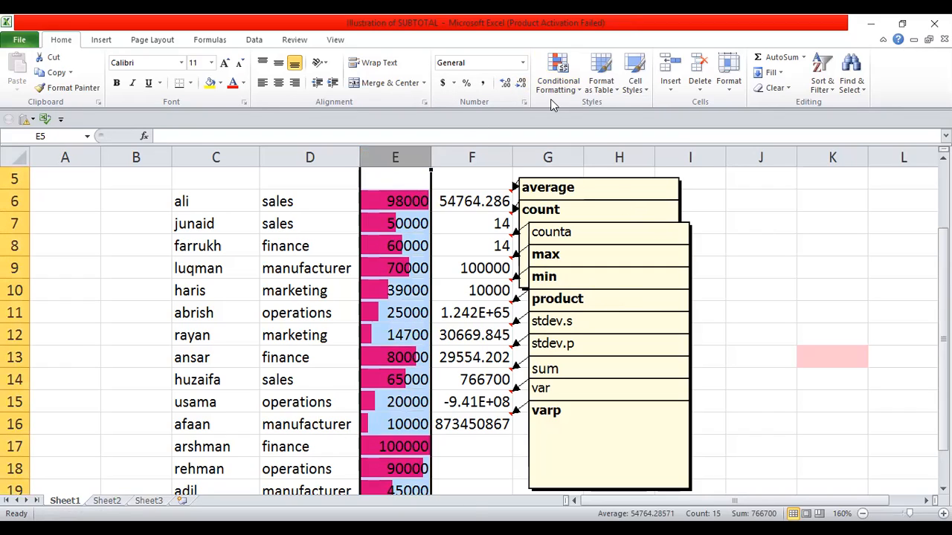
Step: Layer a green colour scale under the purple data bars, then drag column E wider
left_click(569, 88)
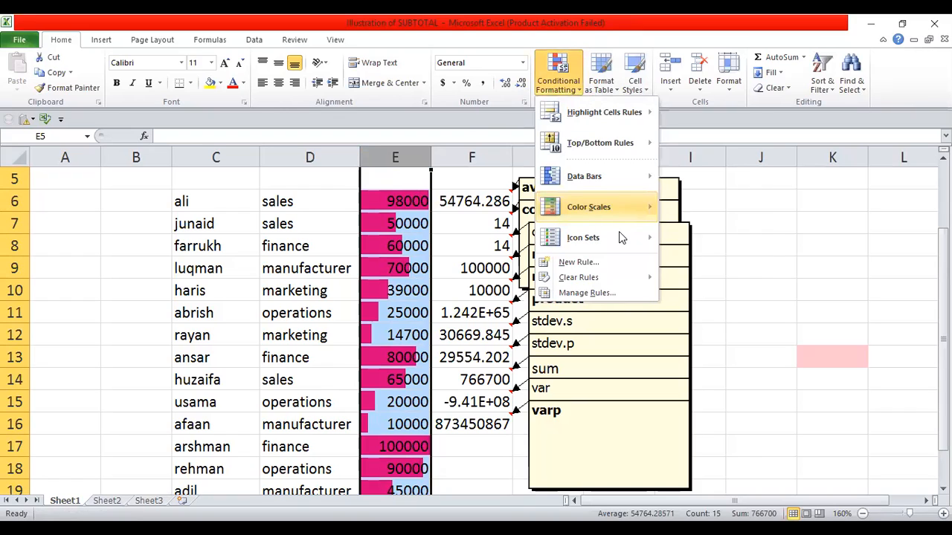
mouse_move(646, 201)
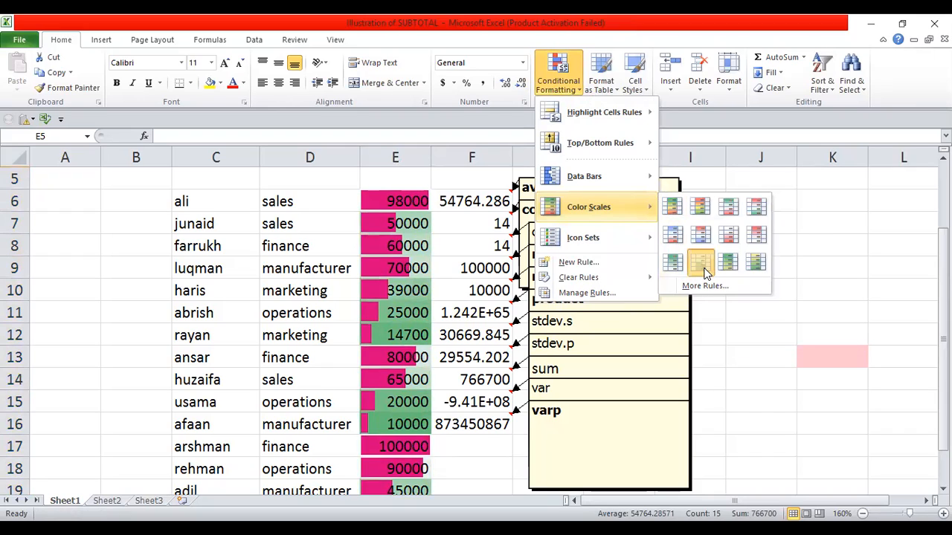
left_click(759, 331)
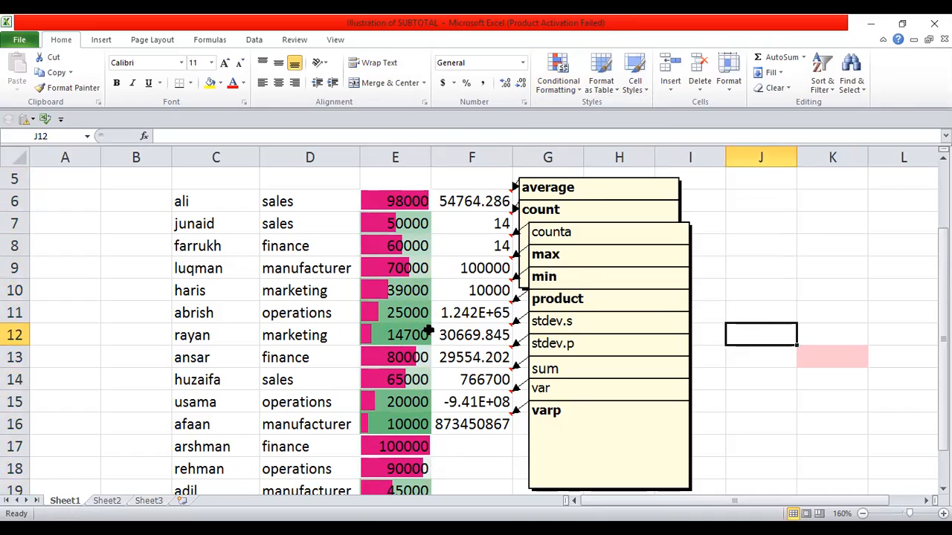
left_click_drag(443, 156, 465, 157)
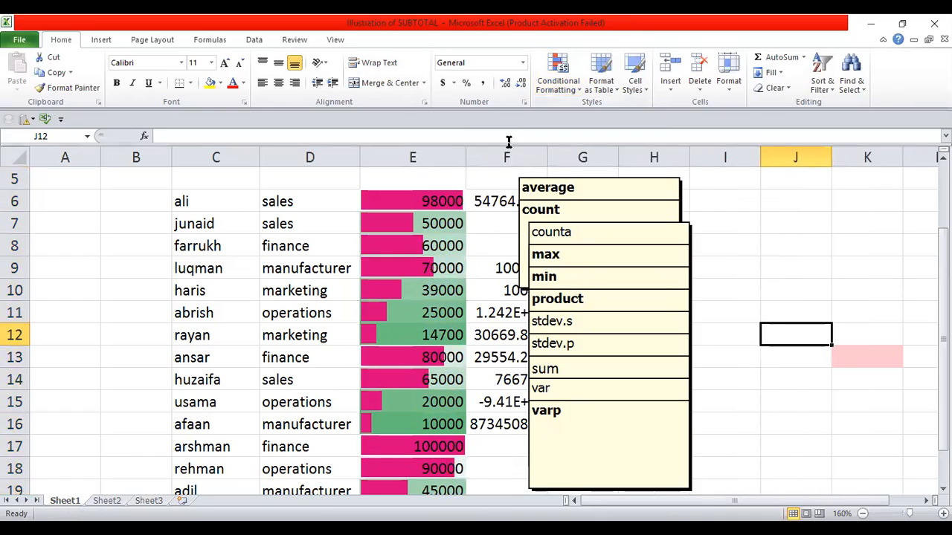
left_click(427, 156)
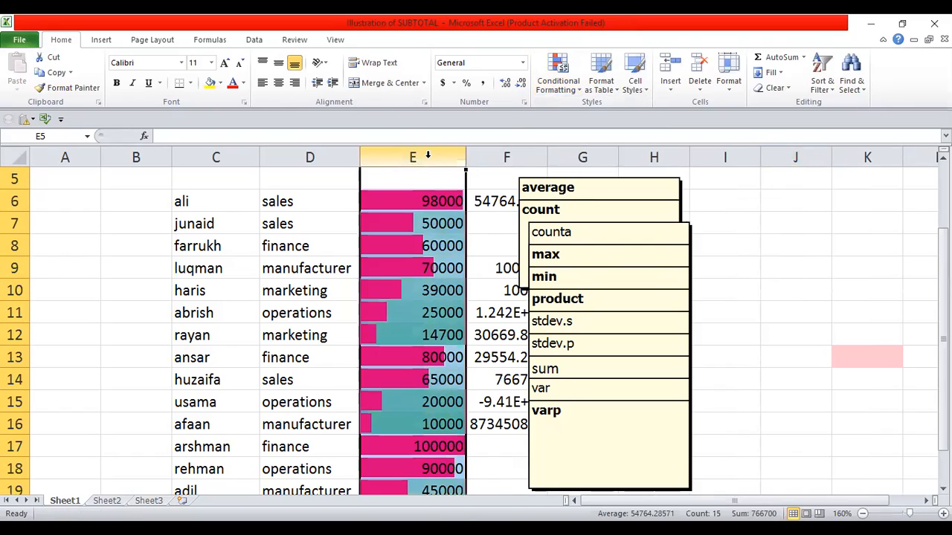
Step: Clear all conditional formatting rules from column E
left_click(557, 83)
mouse_move(588, 284)
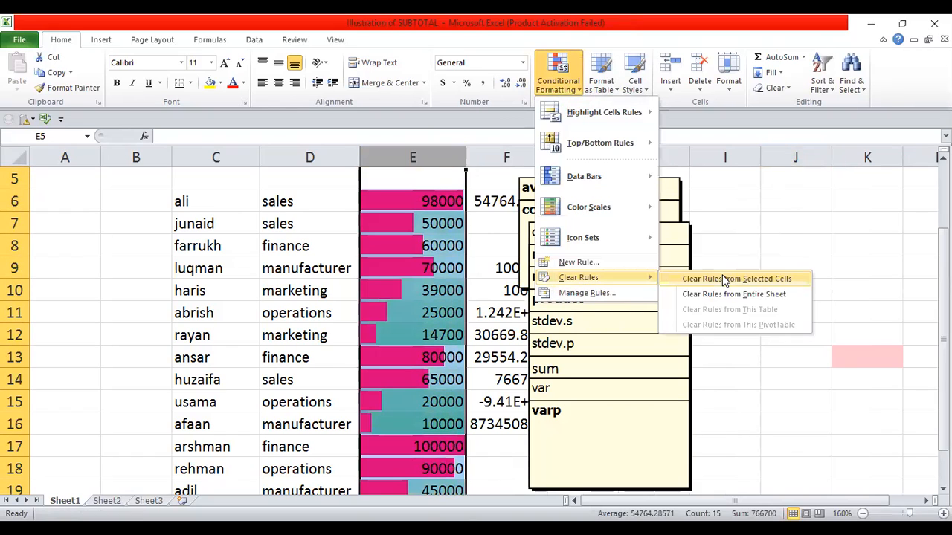
left_click(724, 280)
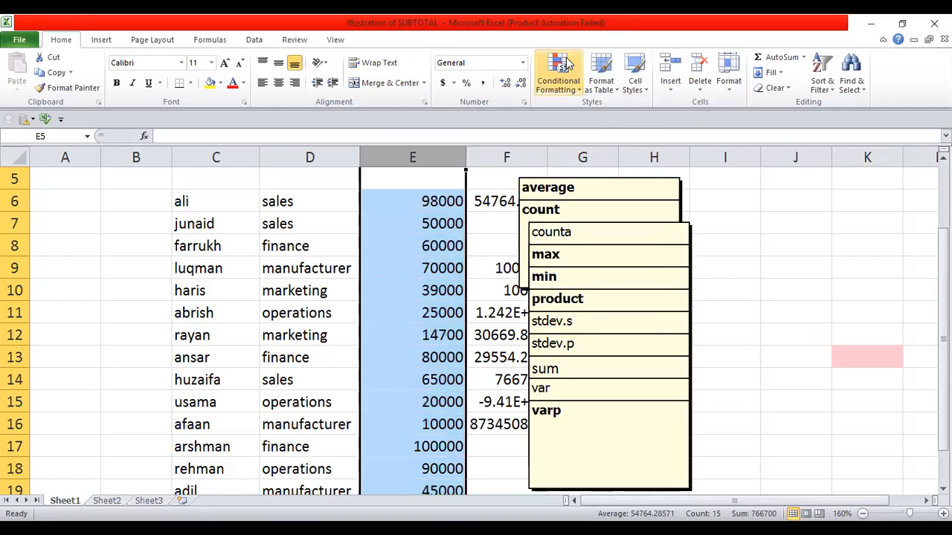
Step: Apply the 3 Traffic Lights (Rimmed) icon set to the salaries in column E
left_click(567, 65)
mouse_move(640, 238)
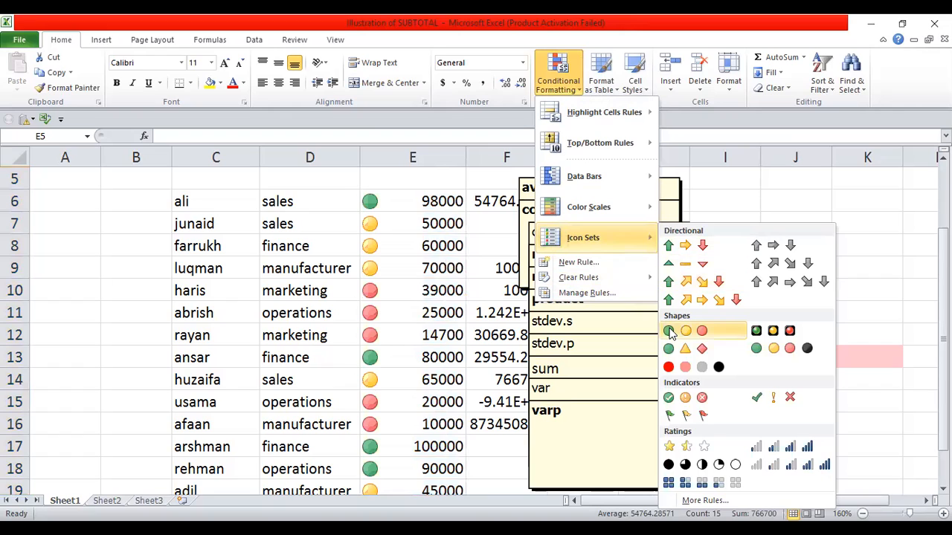
left_click(775, 335)
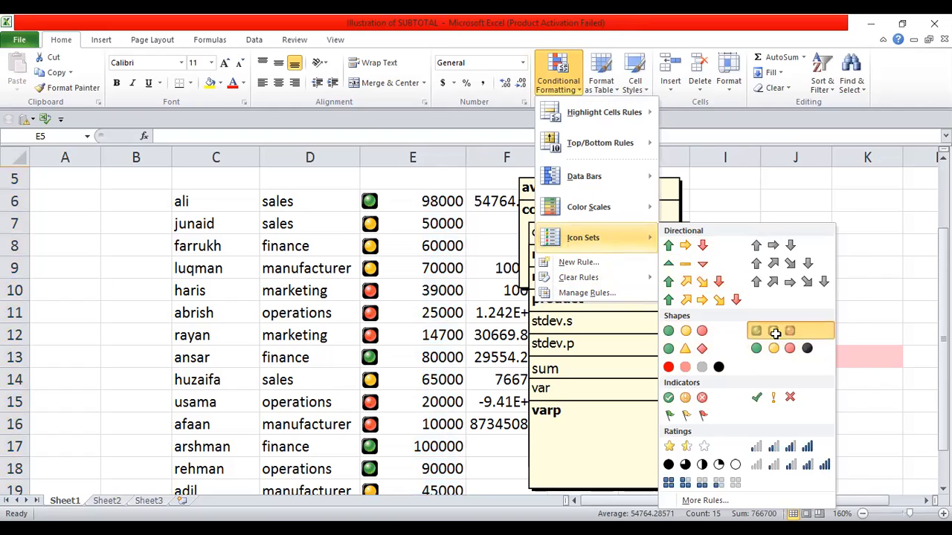
left_click(775, 334)
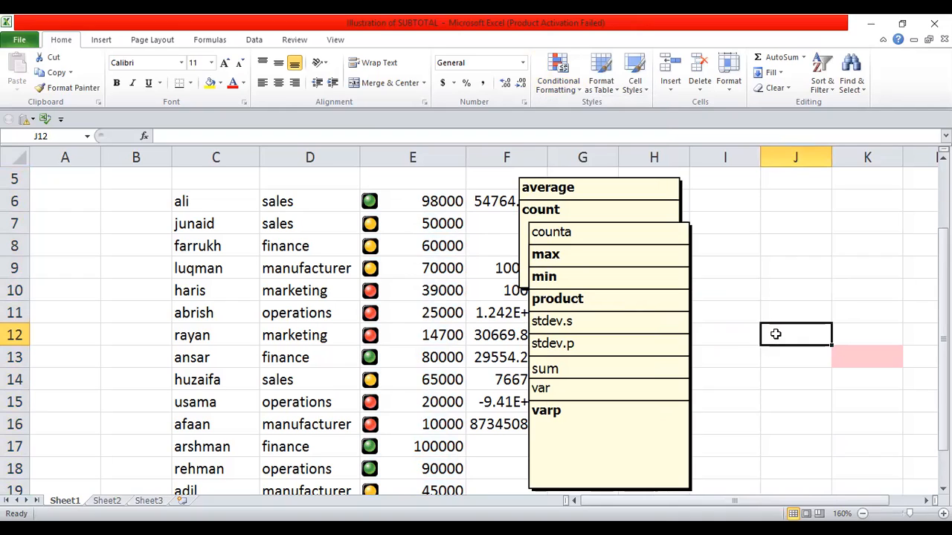
left_click(418, 157)
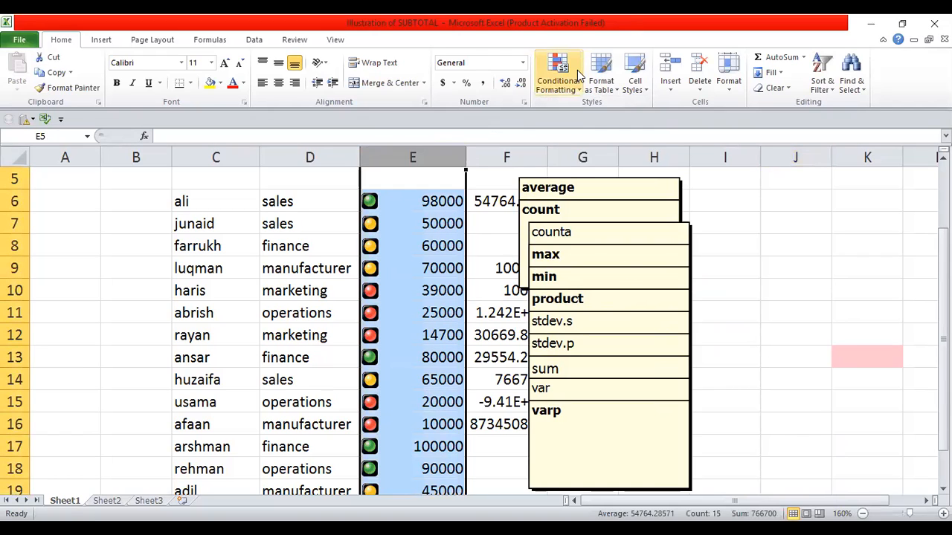
Step: Review column E's rules in the Conditional Formatting Rules Manager, closing it unchanged
left_click(577, 70)
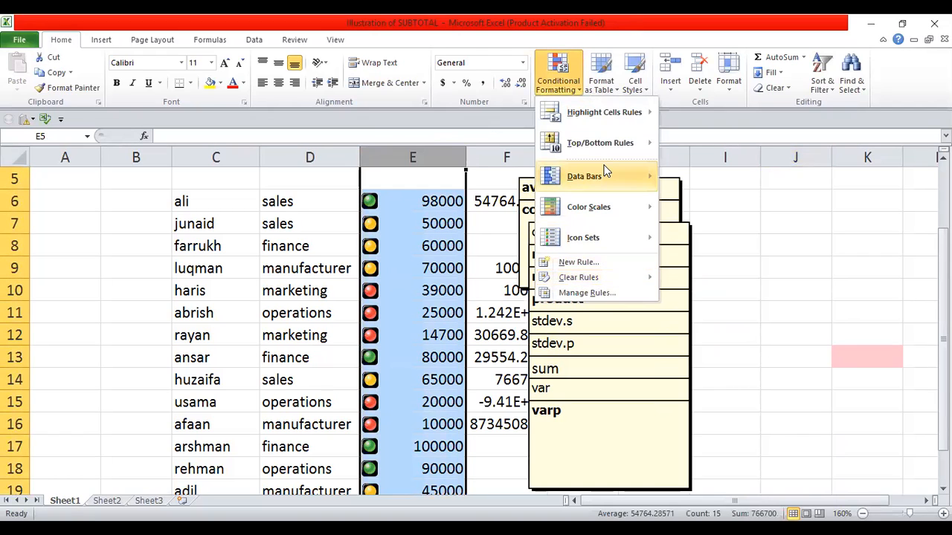
left_click(625, 294)
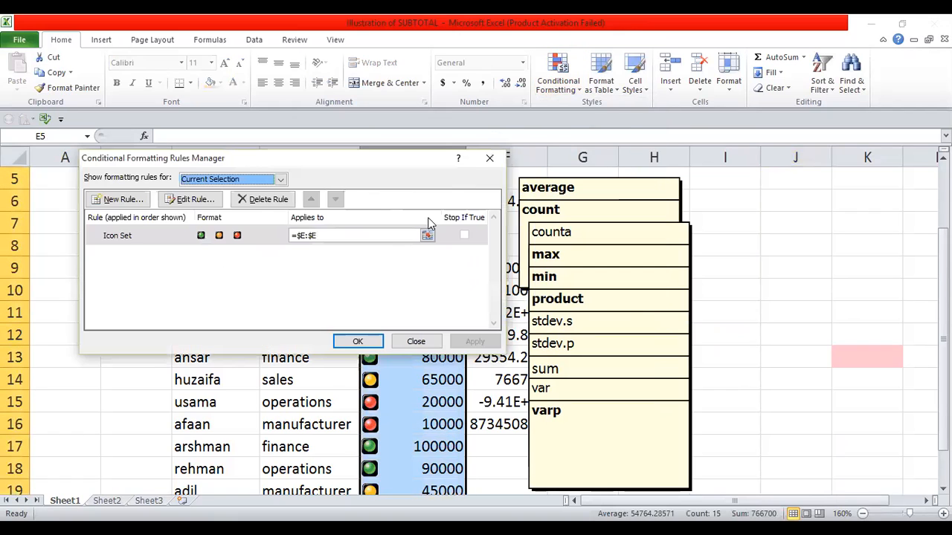
left_click(489, 160)
Step: Clear the traffic-light icon rule from column E's selected cells
left_click(557, 74)
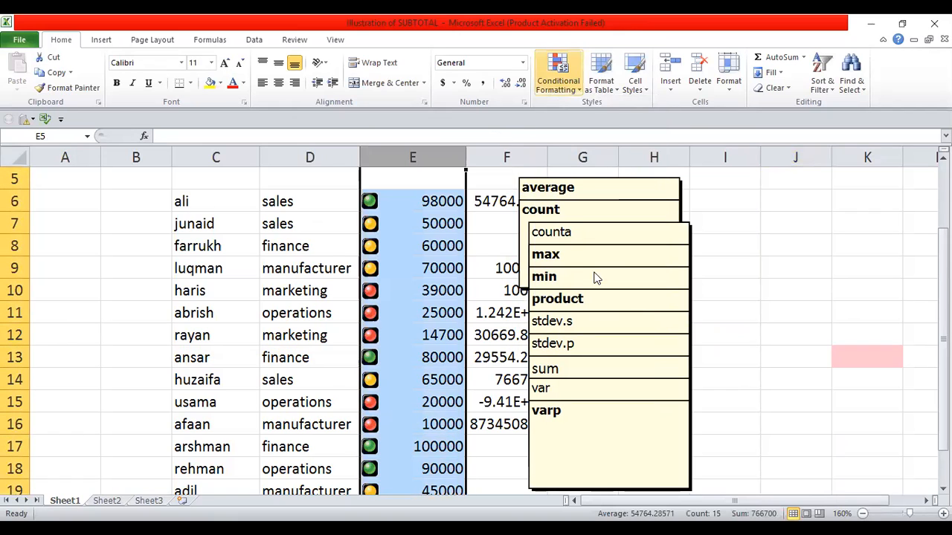
mouse_move(607, 281)
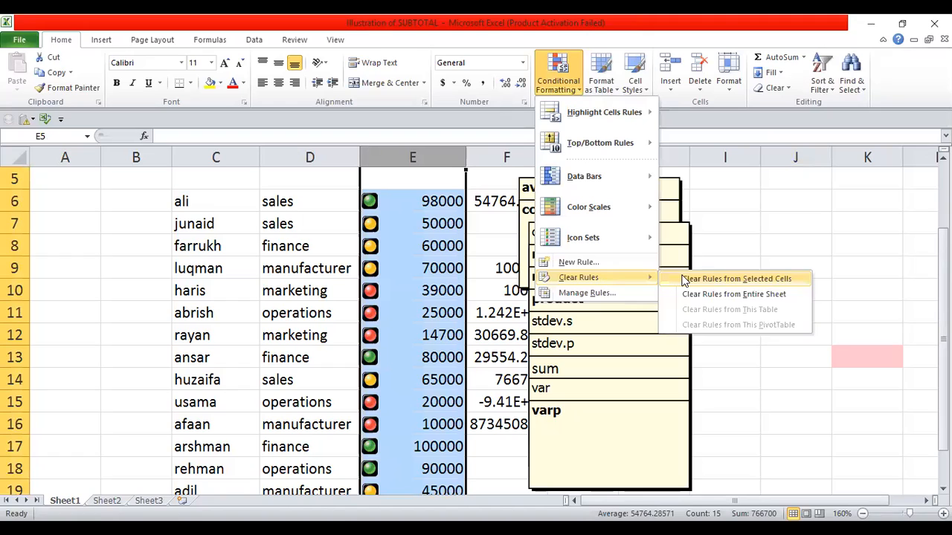
key("Return")
left_click(778, 267)
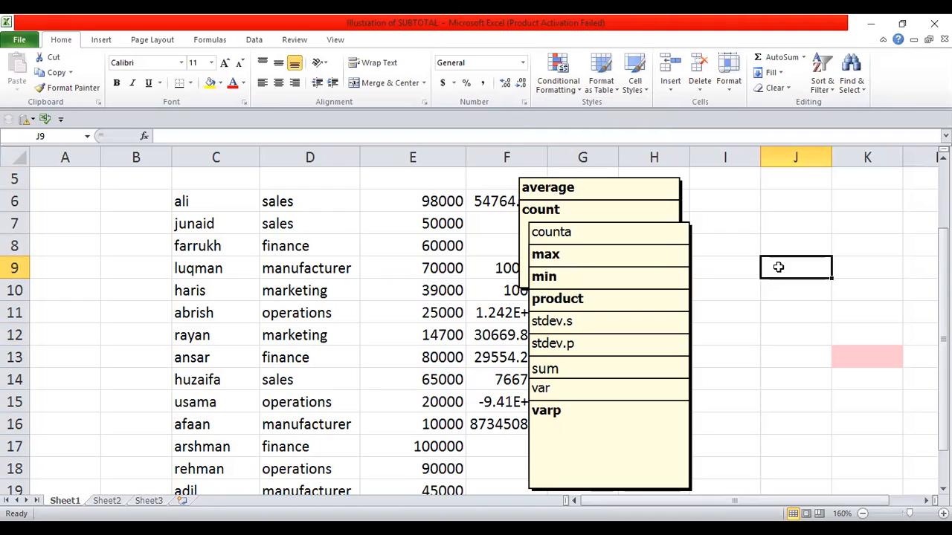
Step: Check the sheet-tab menus on Sheet1 and Sheet2 to see what the locked structure allows
right_click(73, 503)
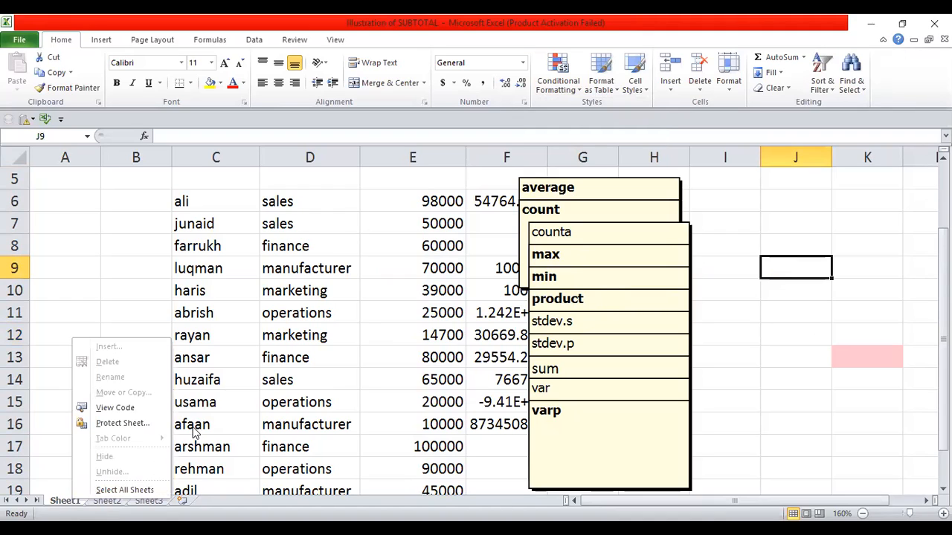
key("Escape")
left_click(107, 502)
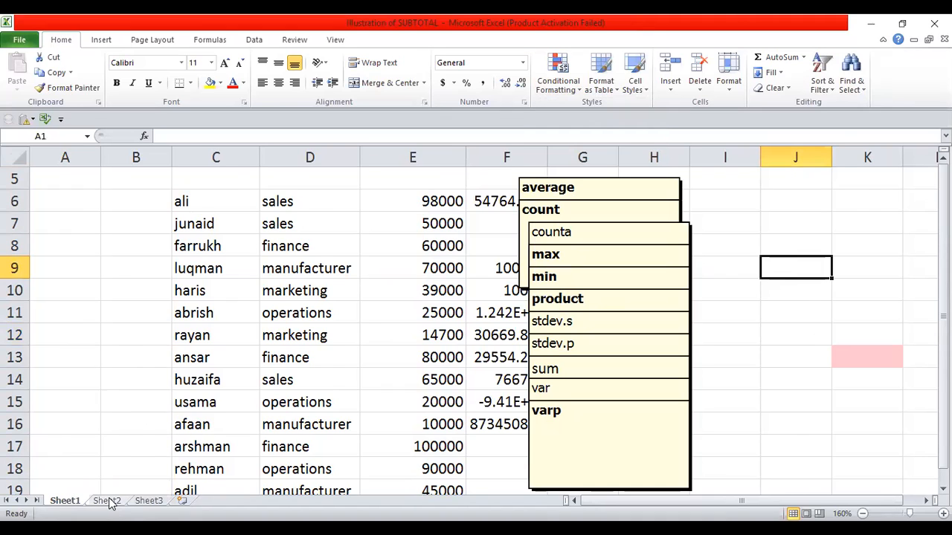
right_click(110, 502)
key("Escape")
Step: Confirm on Sheet1 that a new sheet can't be inserted, then set zoom to 100%
left_click(188, 288)
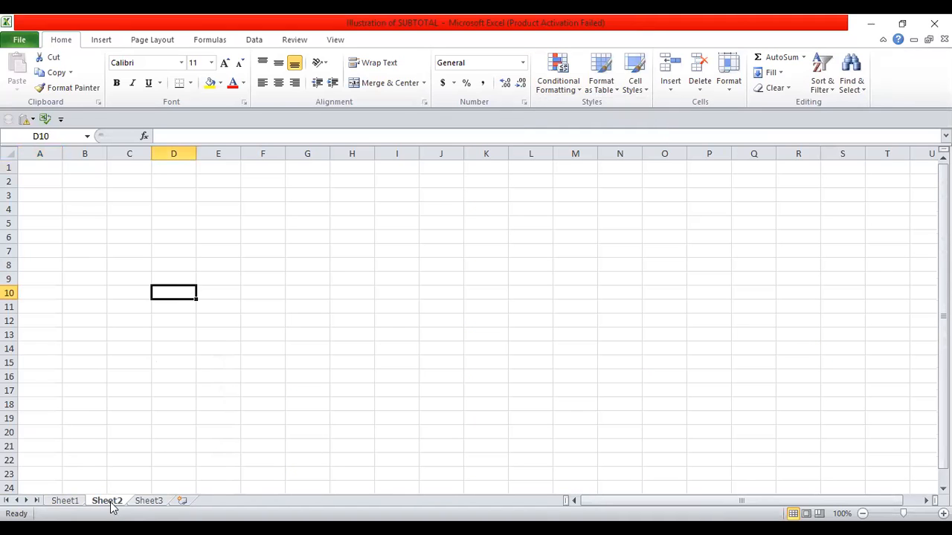
left_click(80, 502)
right_click(81, 502)
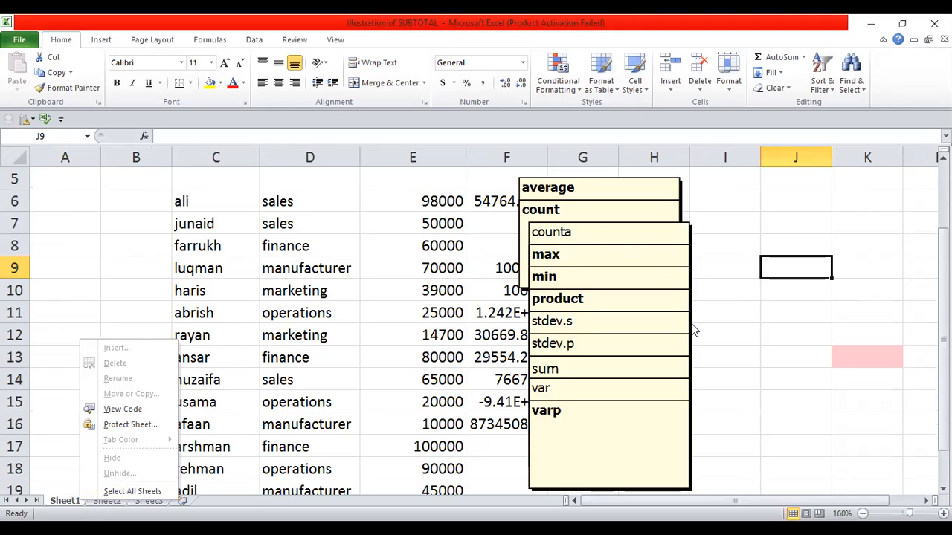
left_click(786, 328)
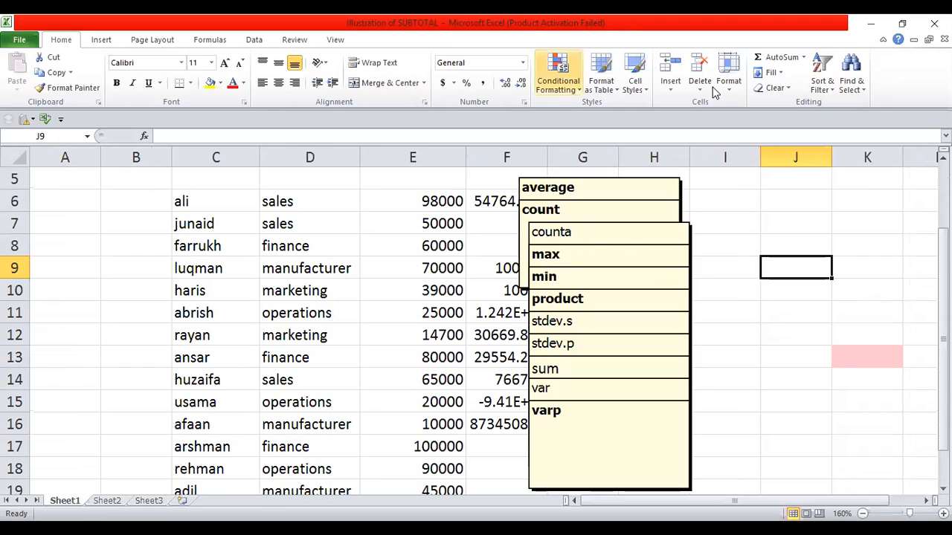
left_click(673, 87)
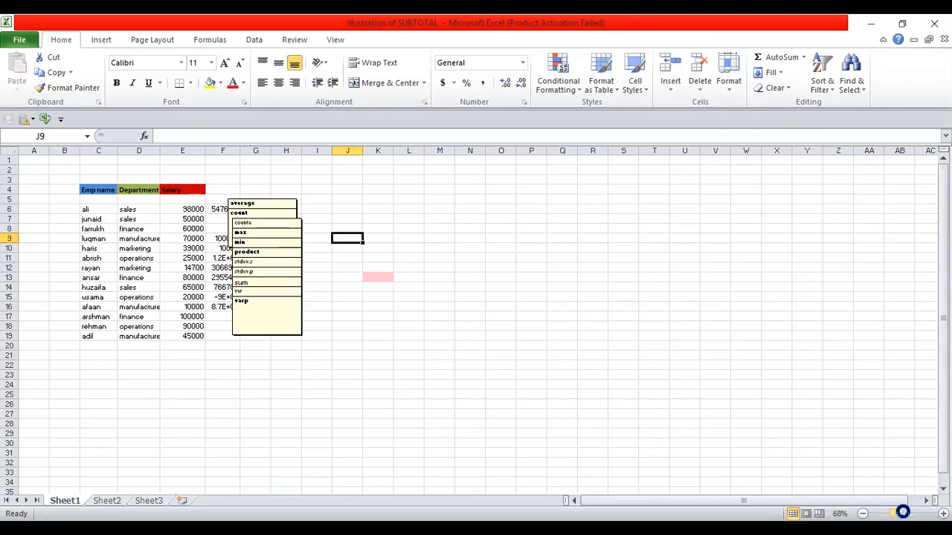
left_click_drag(892, 513, 902, 513)
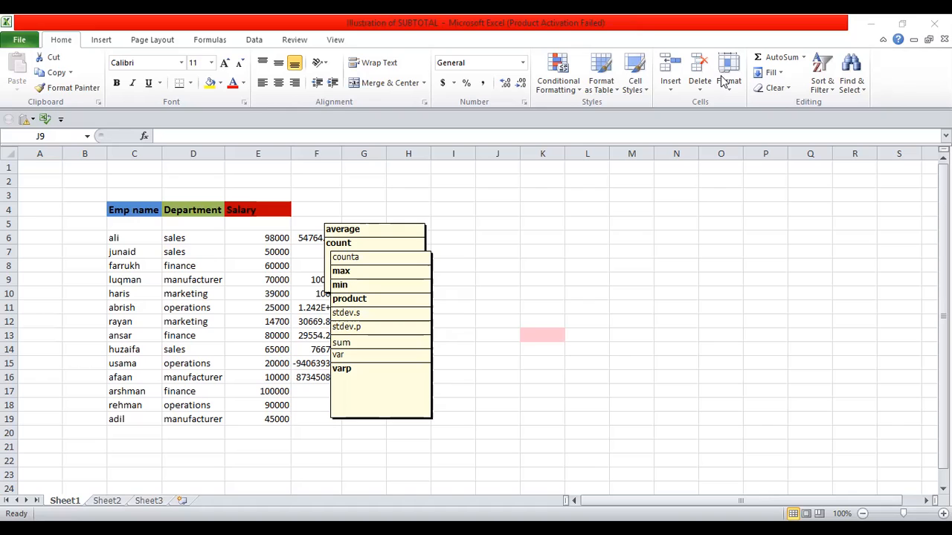
Step: Mark the salary workbook as final, accepting the save and final-notice prompts, then return to the sheet
left_click(18, 45)
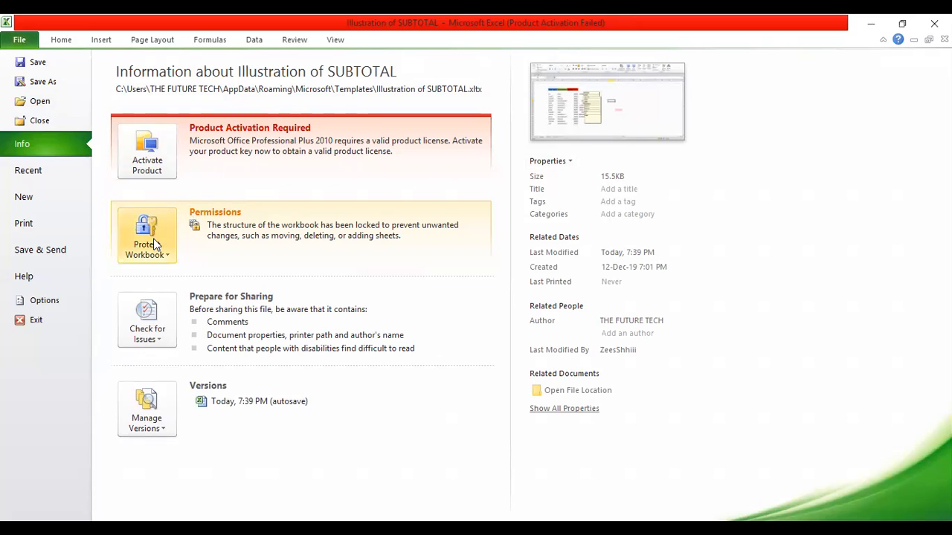
left_click(131, 253)
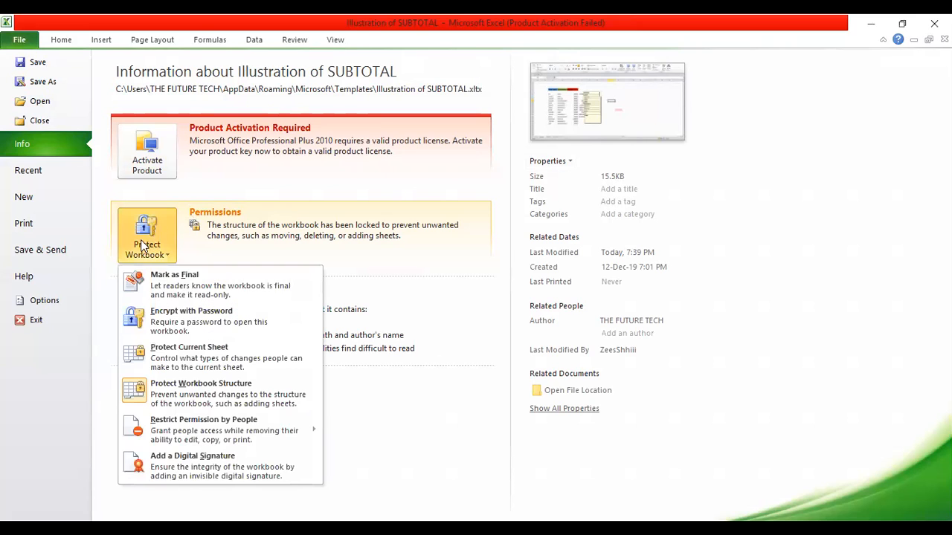
left_click(175, 296)
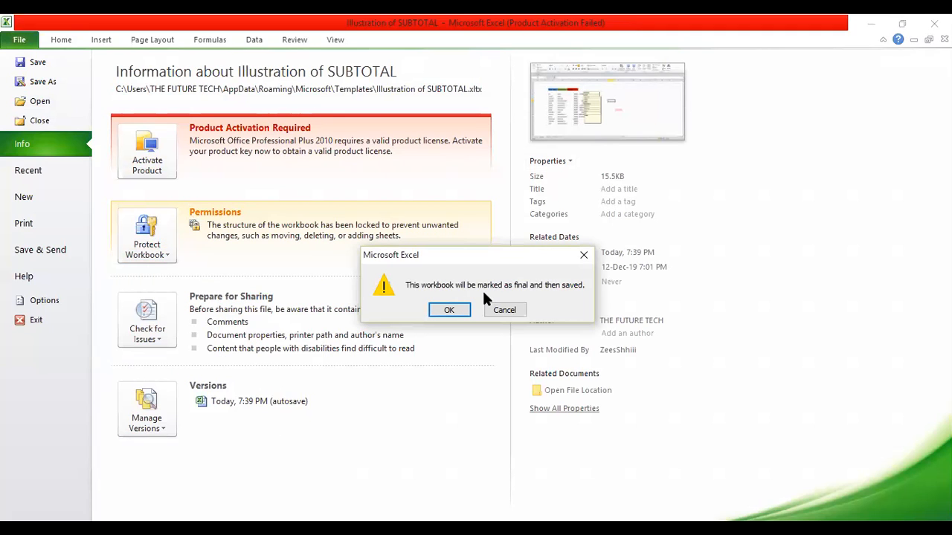
left_click(449, 310)
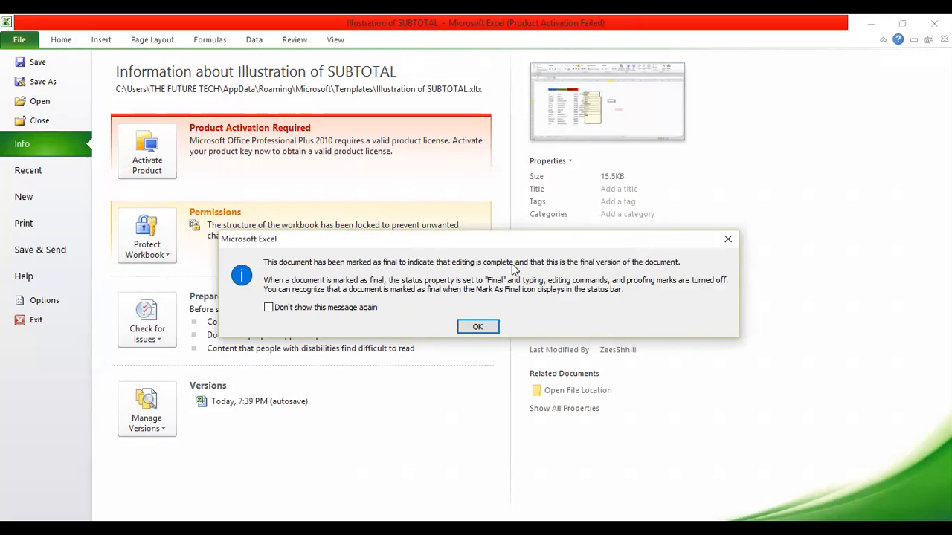
left_click(478, 329)
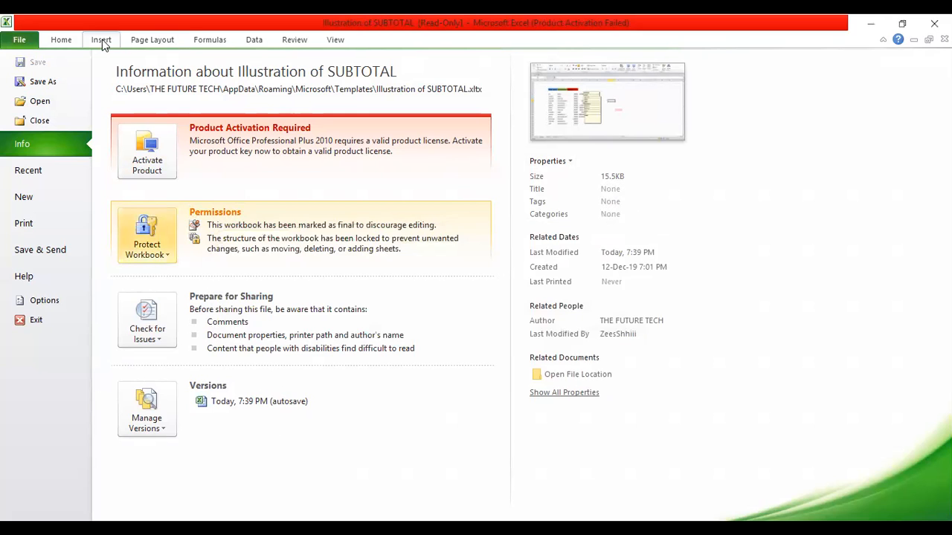
left_click(71, 44)
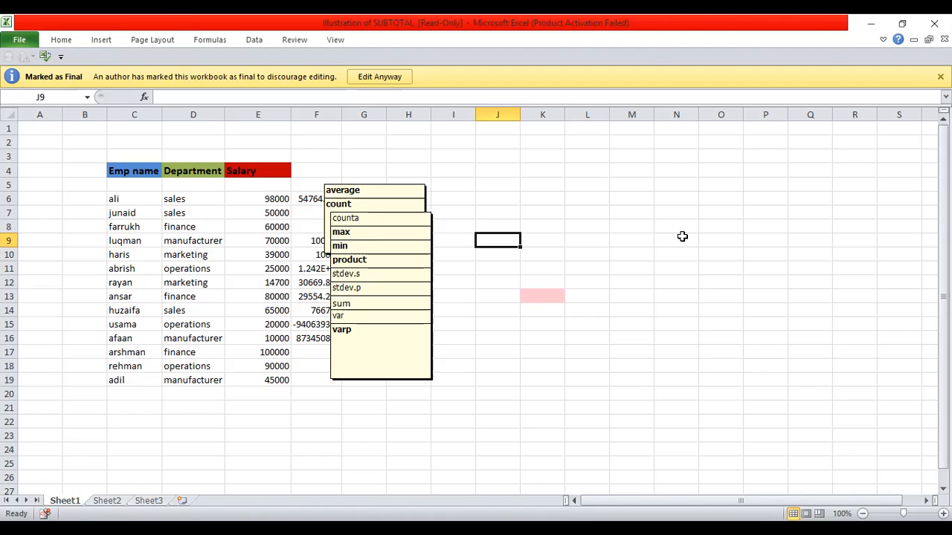
left_click(625, 211)
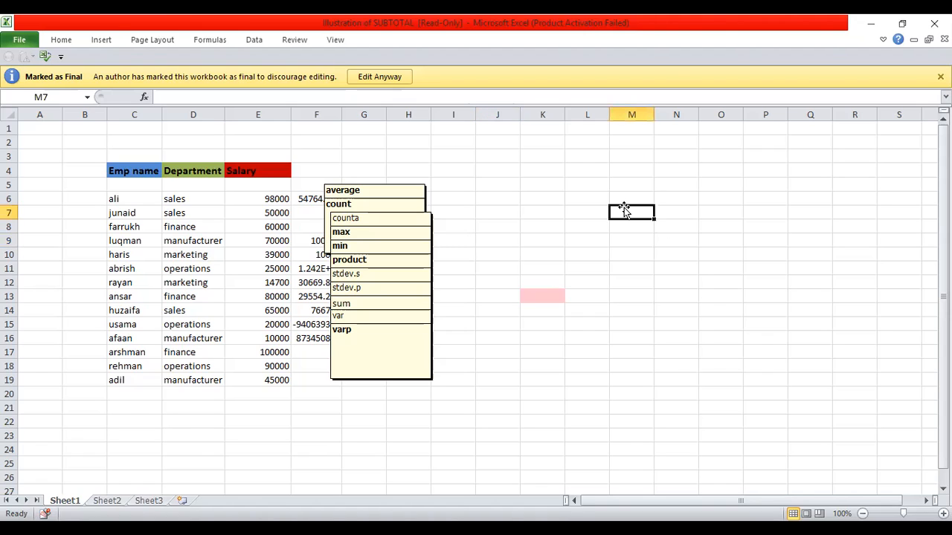
key("Down")
key("Down")
key("Down")
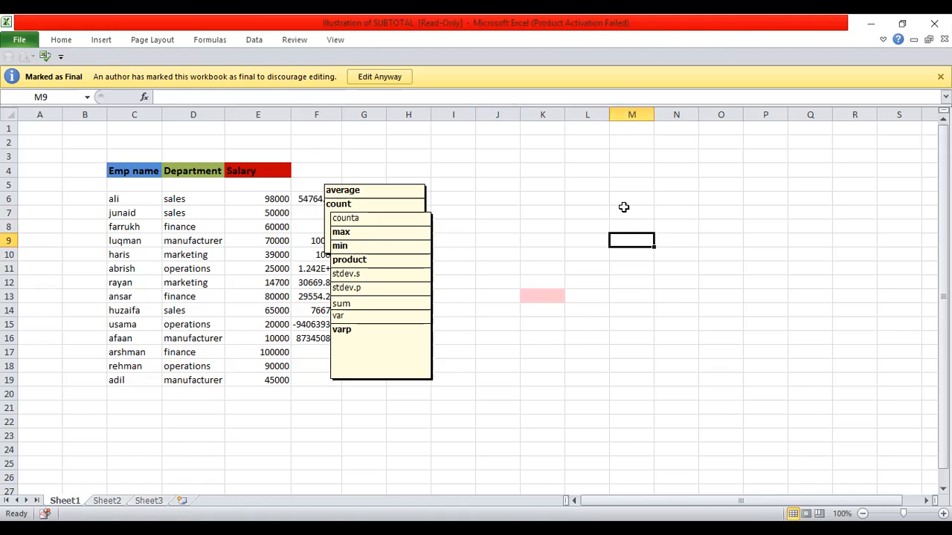
key("Down")
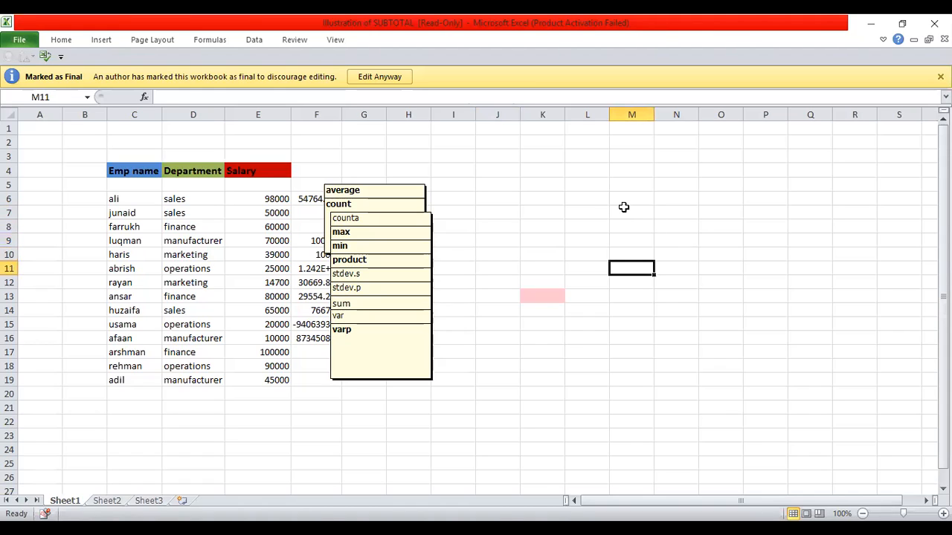
left_click(281, 253)
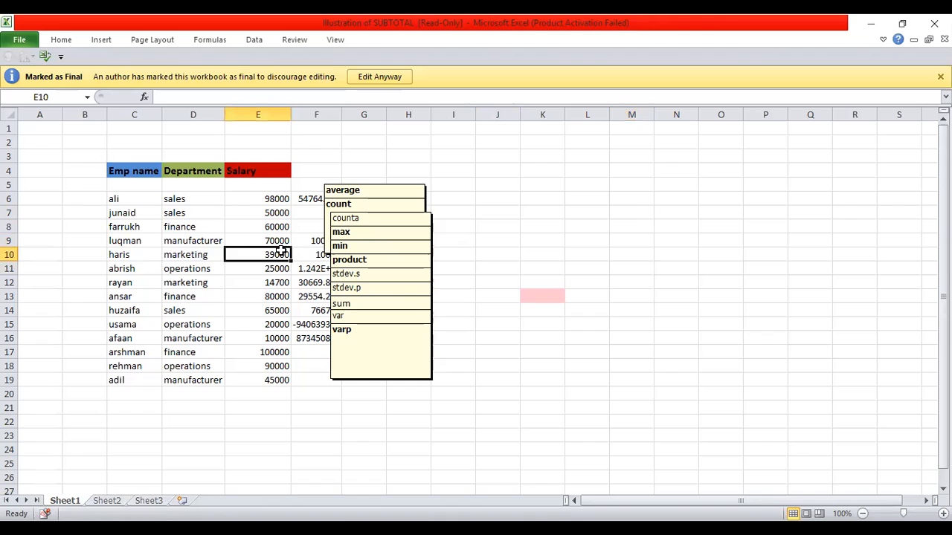
left_click(272, 199)
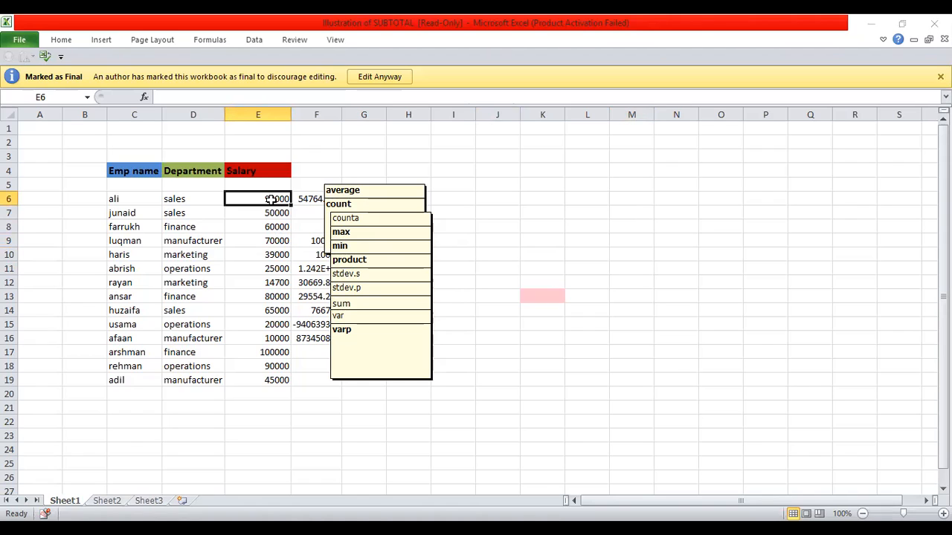
left_click(645, 224)
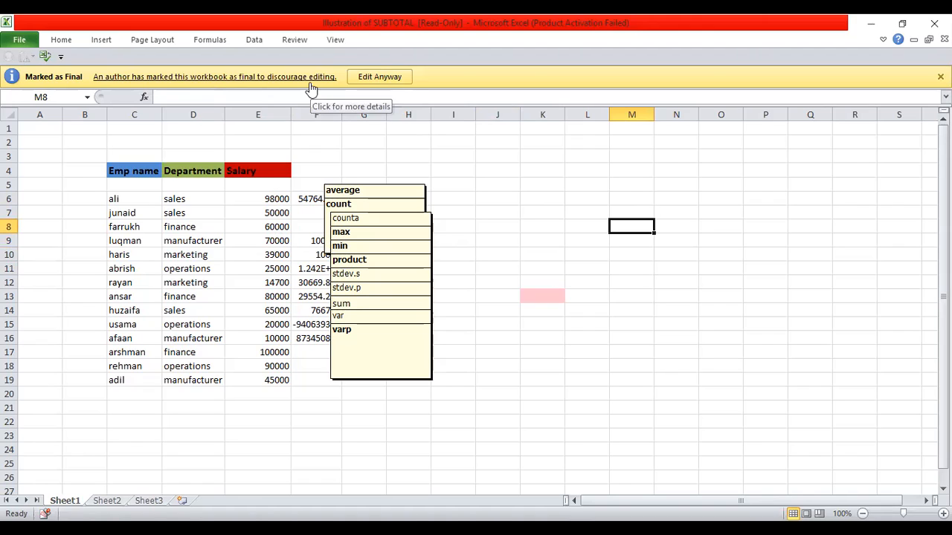
Step: Override the final marking with Edit Anyway and change E6's salary from 98000 to 10000
left_click(380, 76)
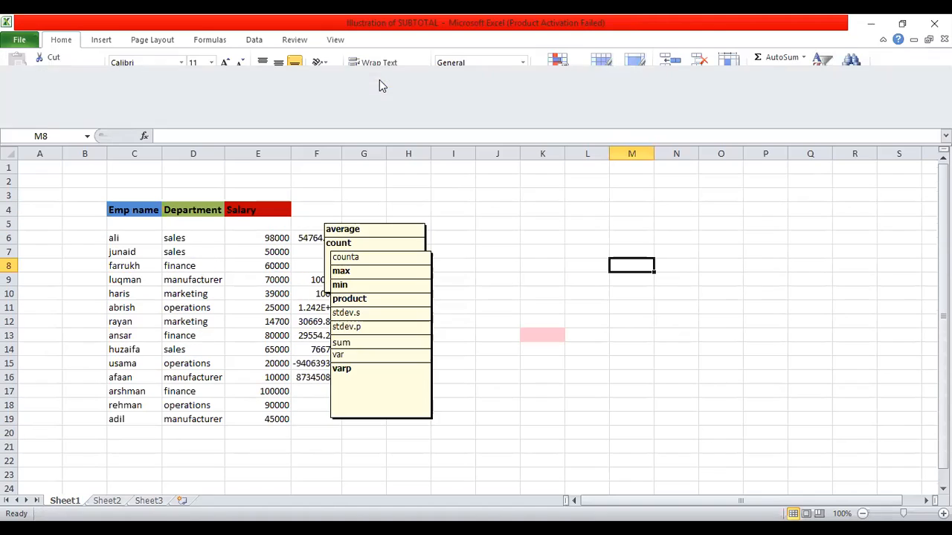
left_click(274, 235)
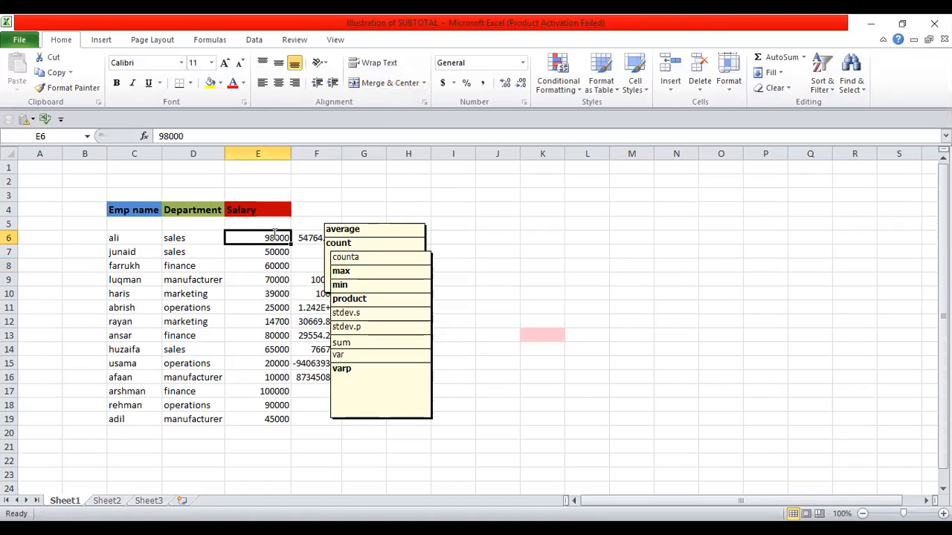
key("BackSpace")
type("10000")
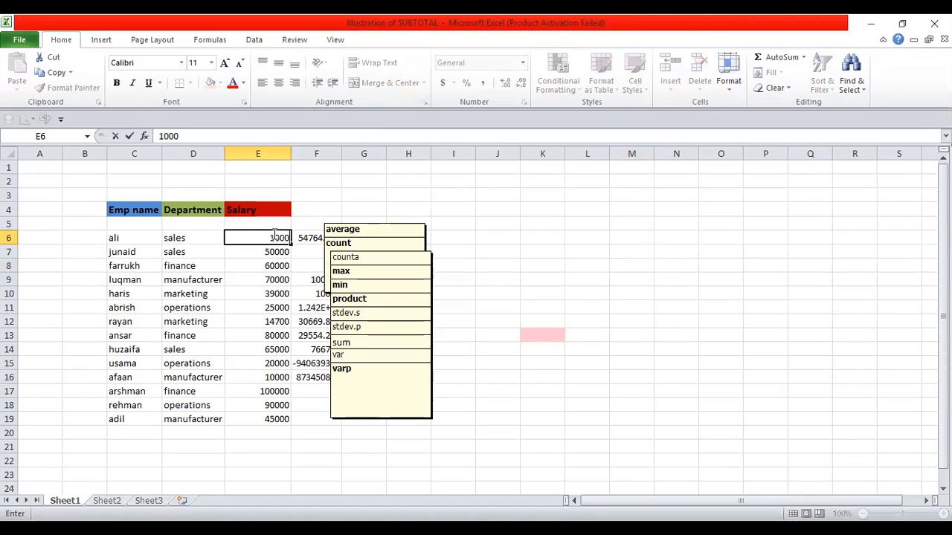
left_click(664, 276)
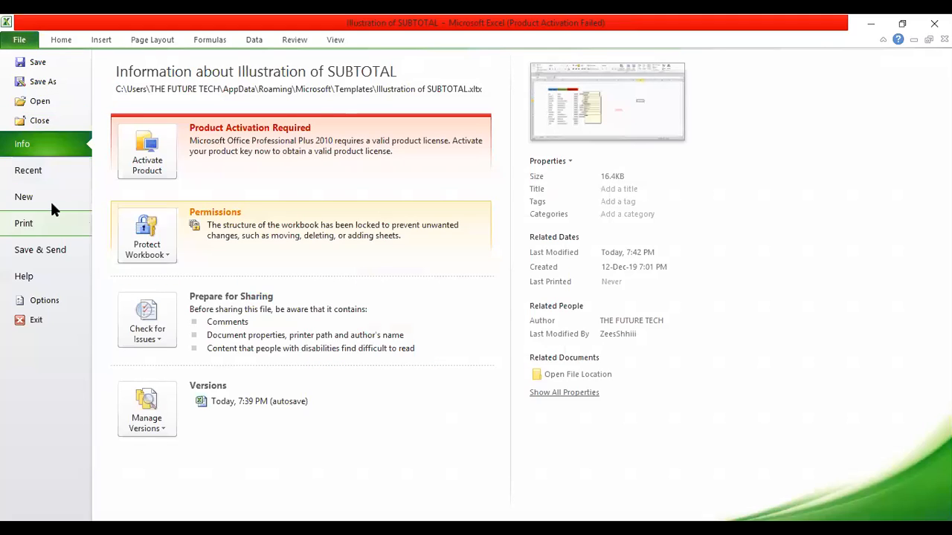
Step: Encrypt the workbook with an open password and begin re-entering it to confirm
left_click(153, 252)
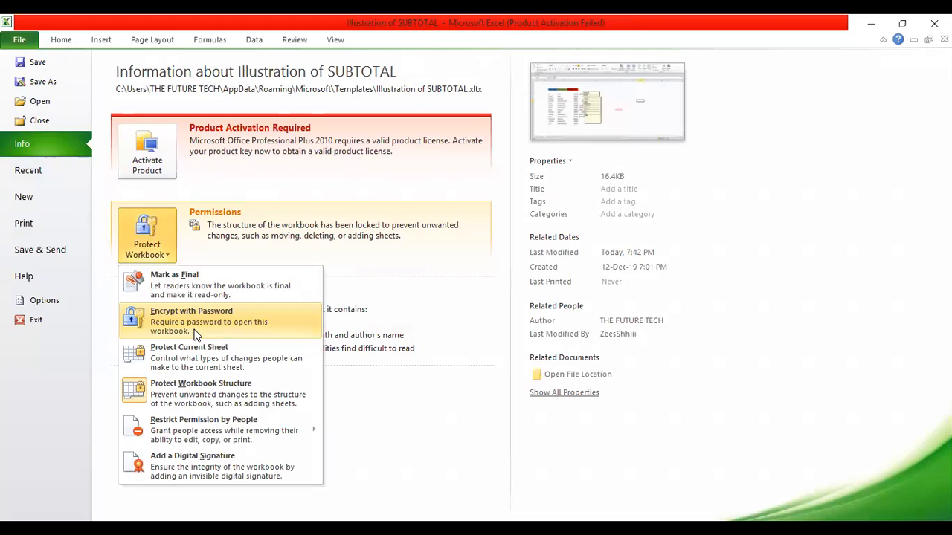
left_click(196, 334)
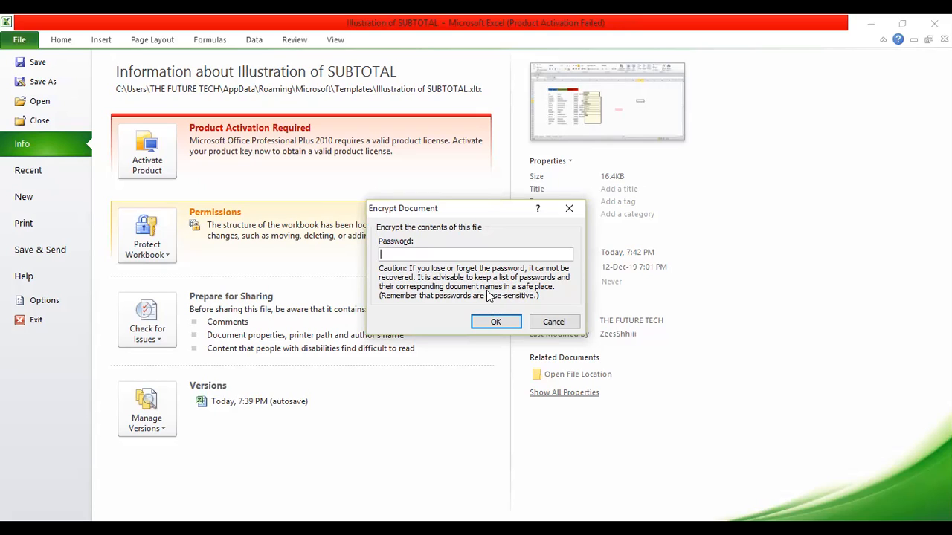
type("1234")
key("Return")
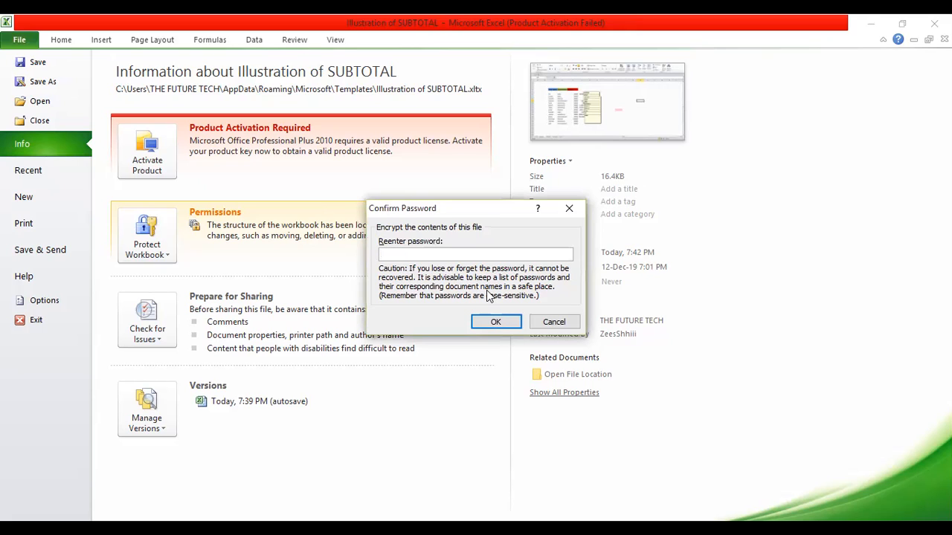
type("123")
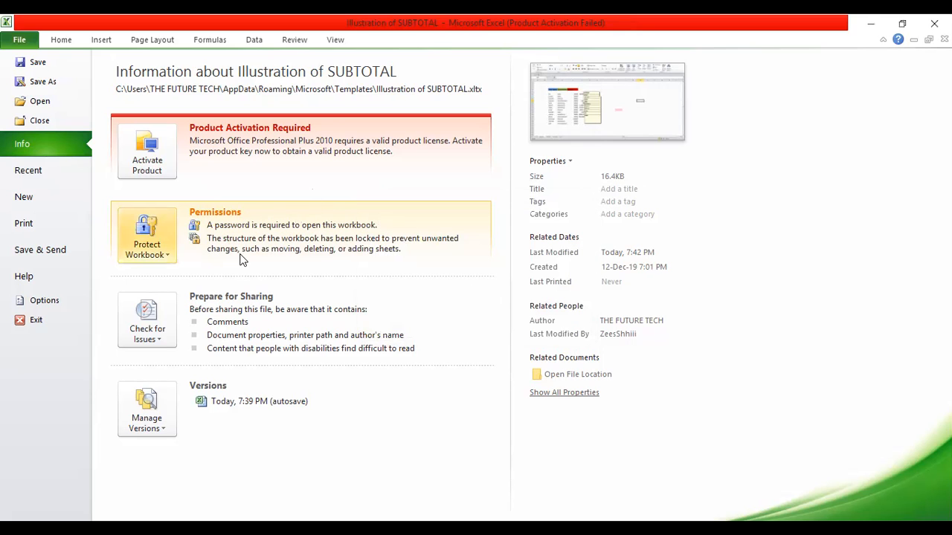
Step: Reopen Illustration of SUBTOTAL from the recent workbooks list and switch to Sheet2
left_click(62, 40)
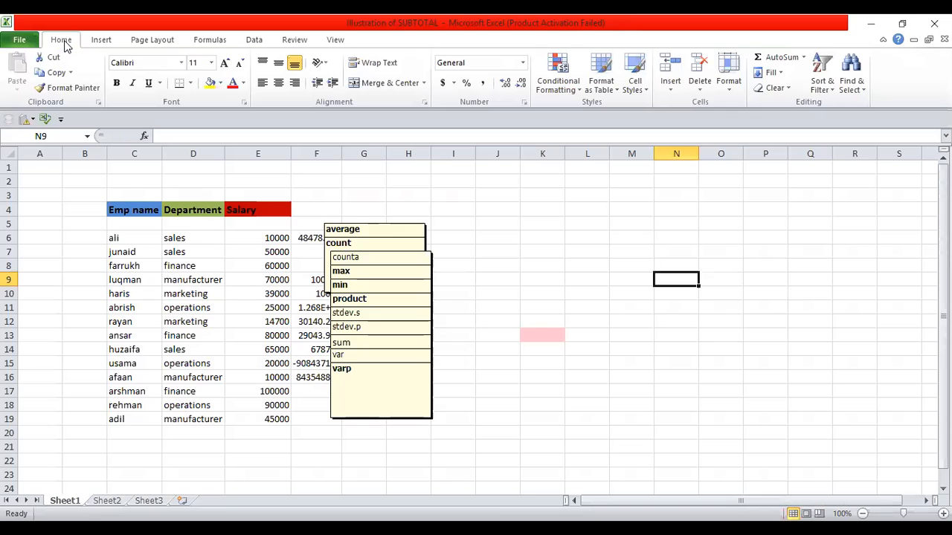
left_click(20, 41)
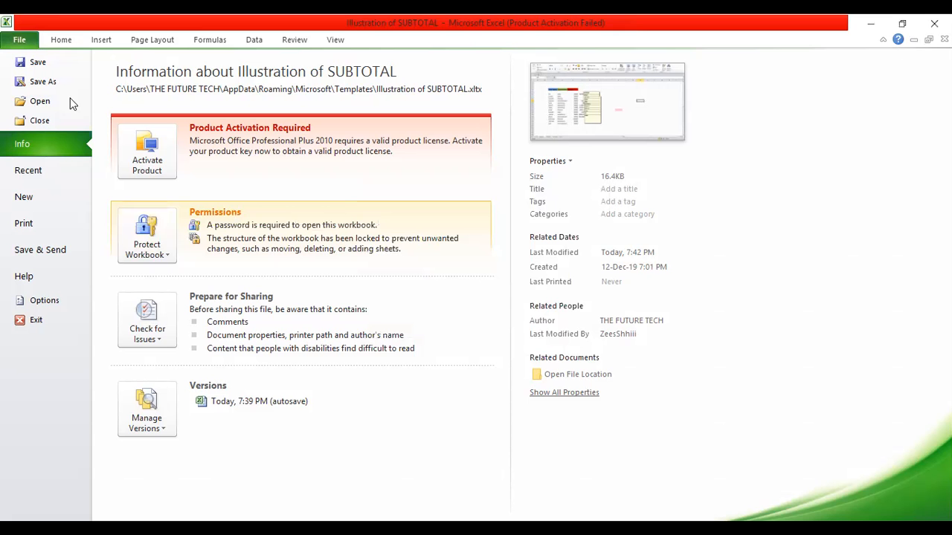
left_click(38, 182)
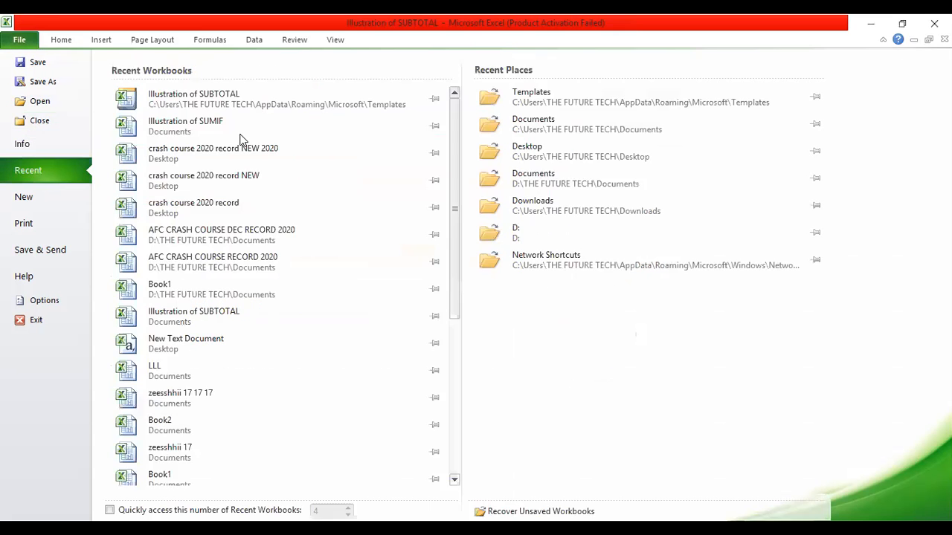
left_click(227, 99)
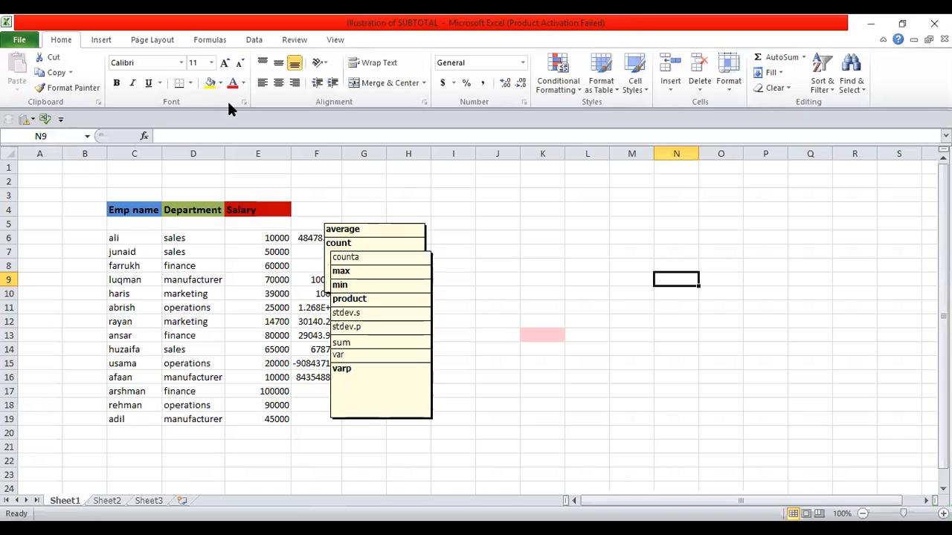
left_click(20, 40)
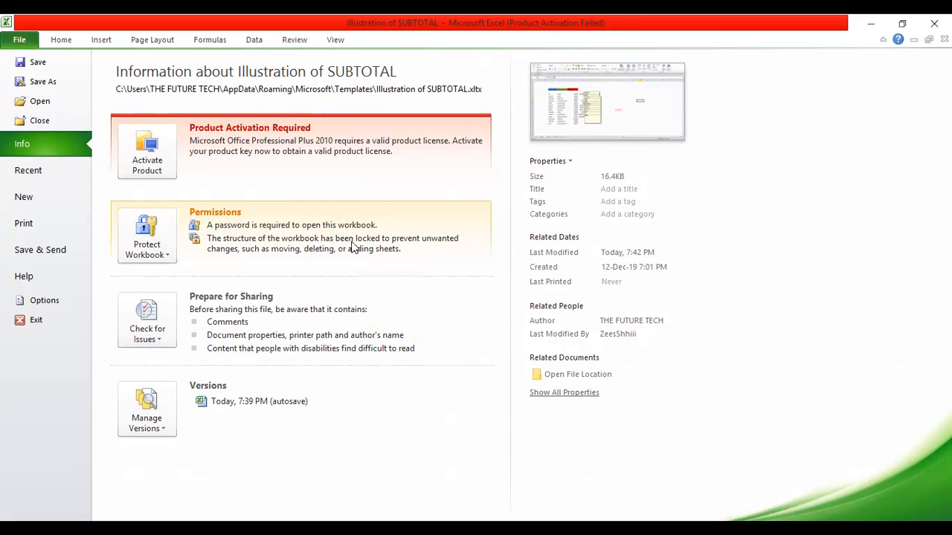
left_click(29, 171)
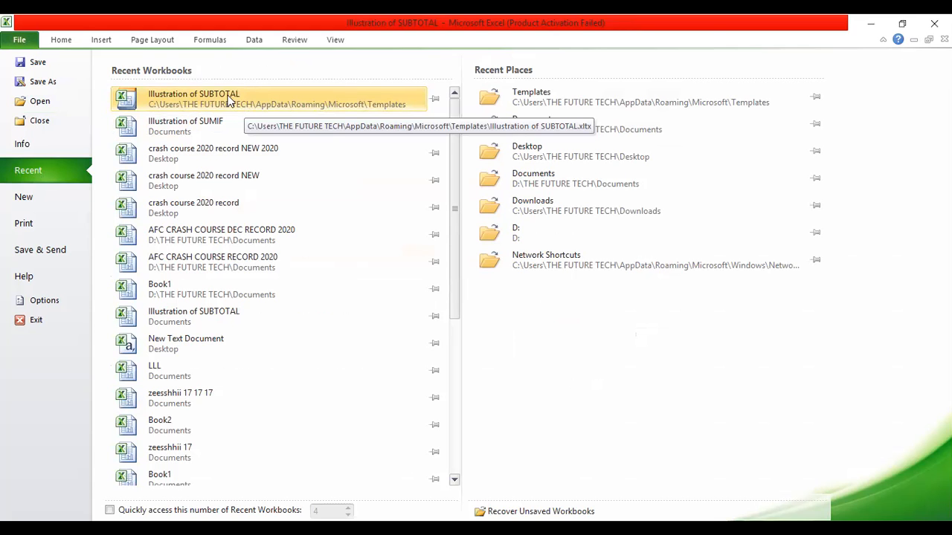
left_click(59, 37)
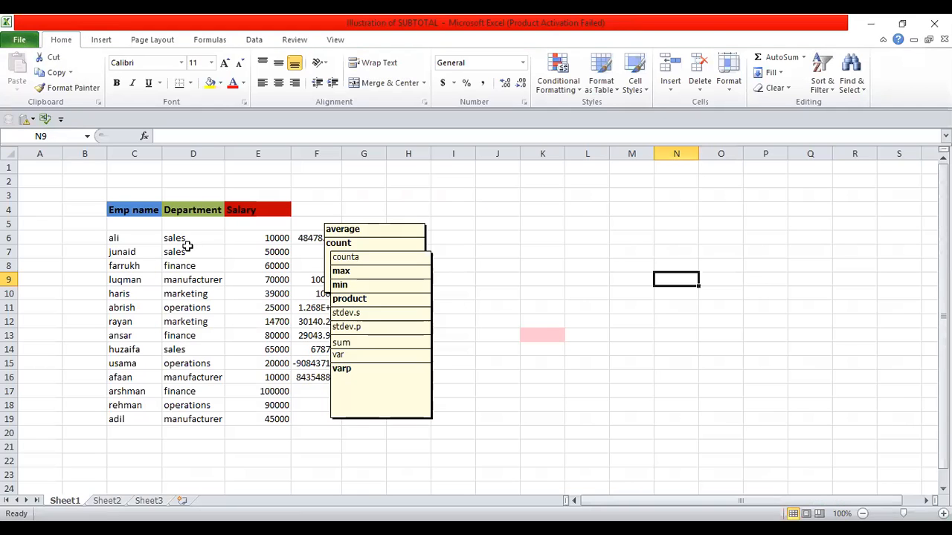
left_click(119, 501)
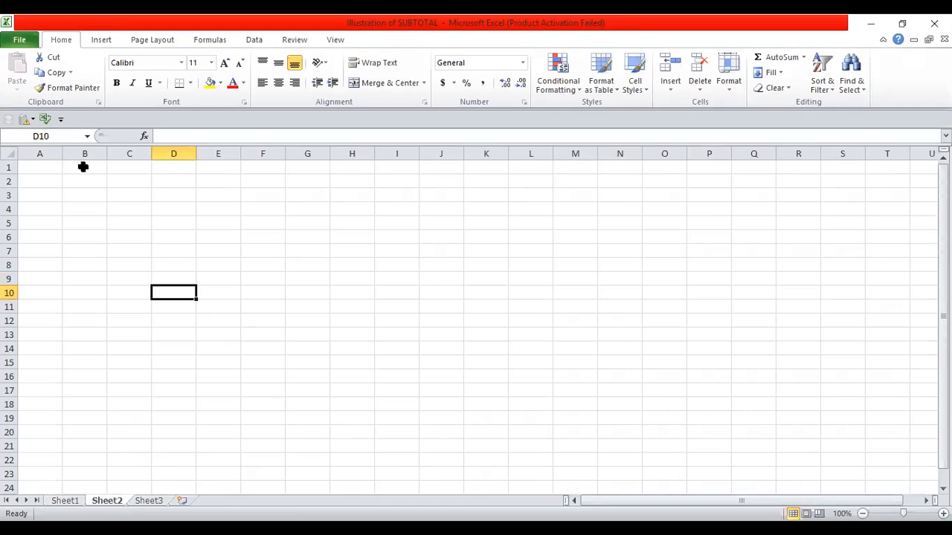
Step: Confirm the workbook's open password through Protect Workbook's Encrypt with Password option
left_click(20, 41)
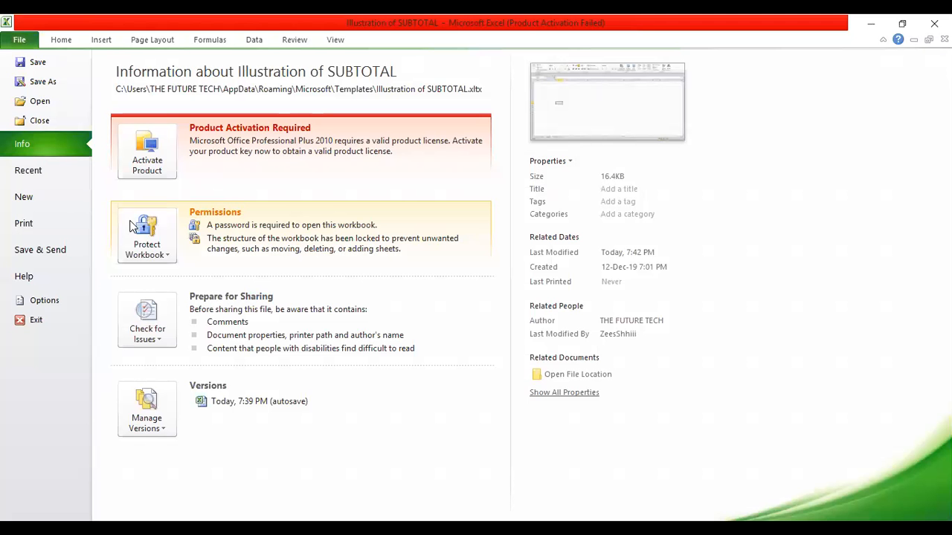
left_click(169, 253)
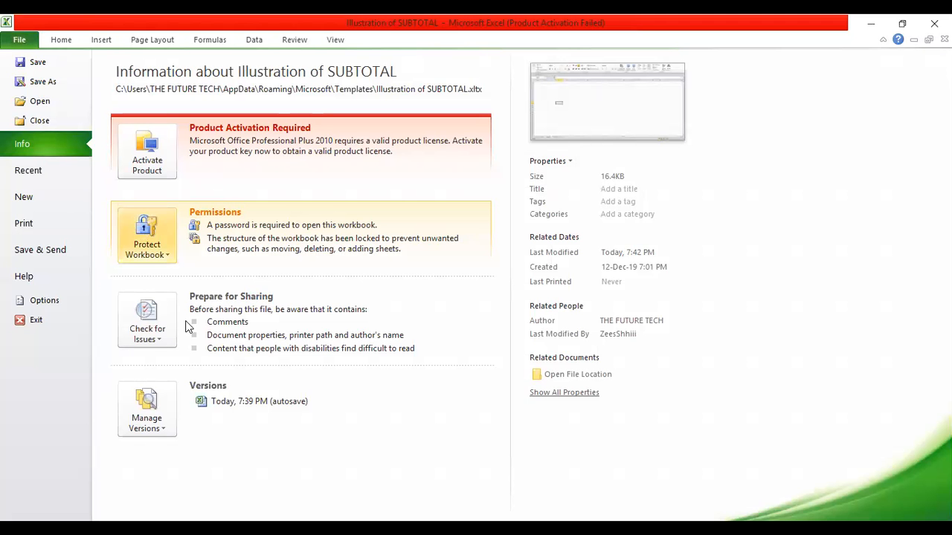
left_click(254, 317)
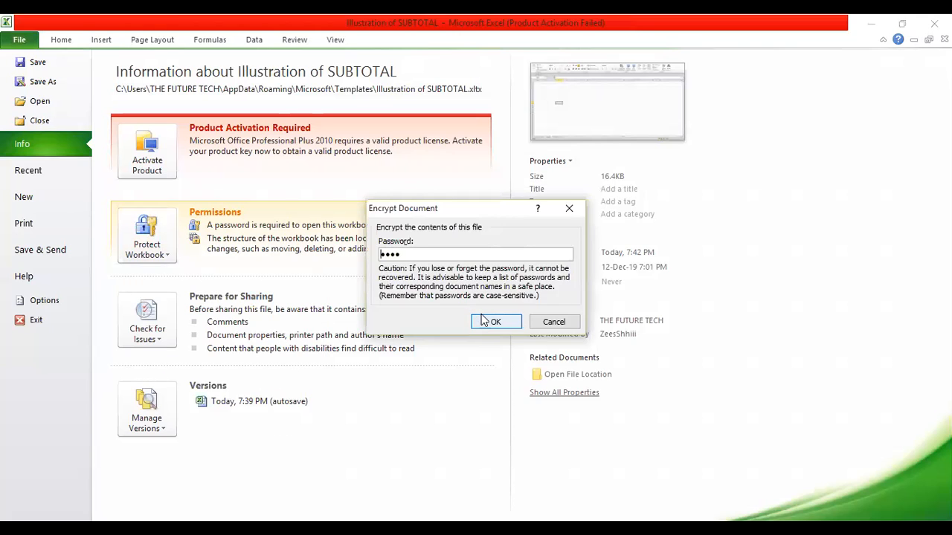
left_click(484, 319)
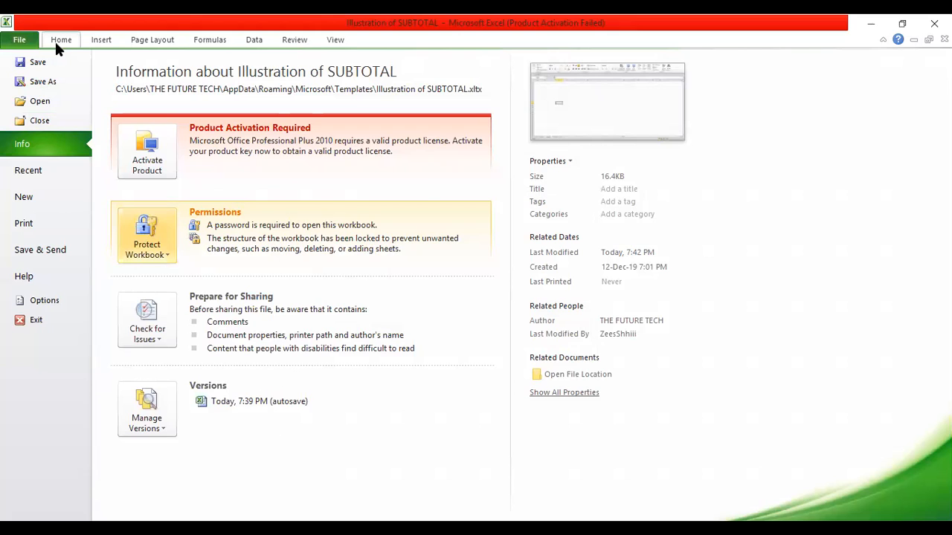
Step: Reopen Illustration of SUBTOTAL on Sheet1, then open Illustration of SUMIF from Recent Workbooks
left_click(55, 162)
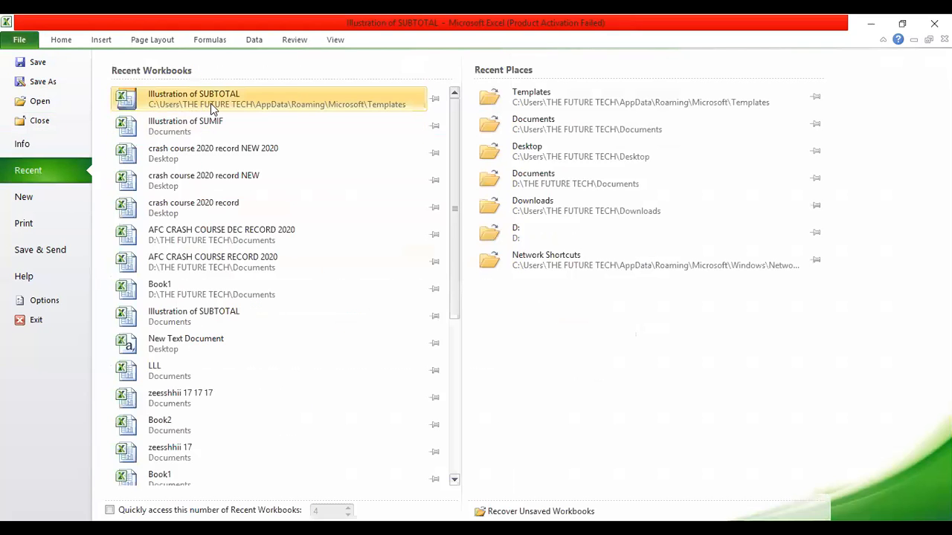
left_click(210, 103)
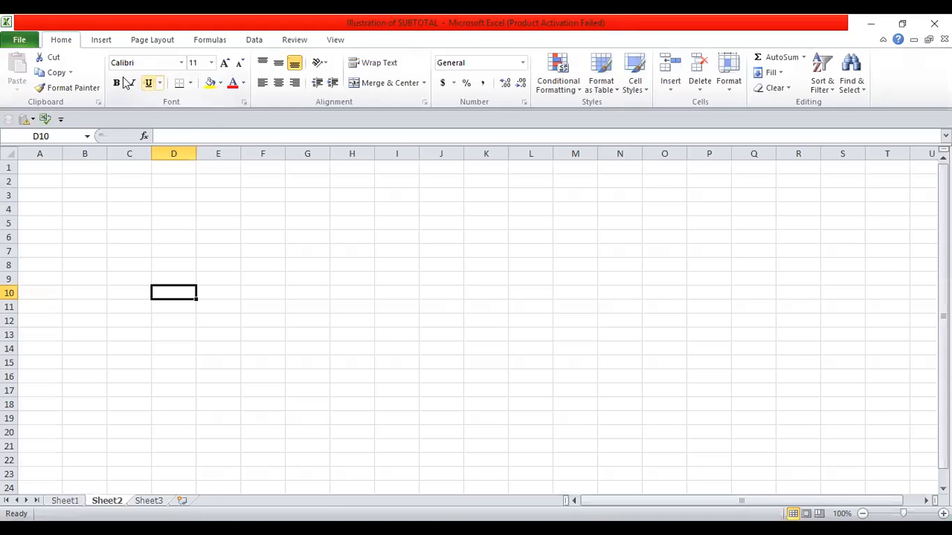
left_click(64, 501)
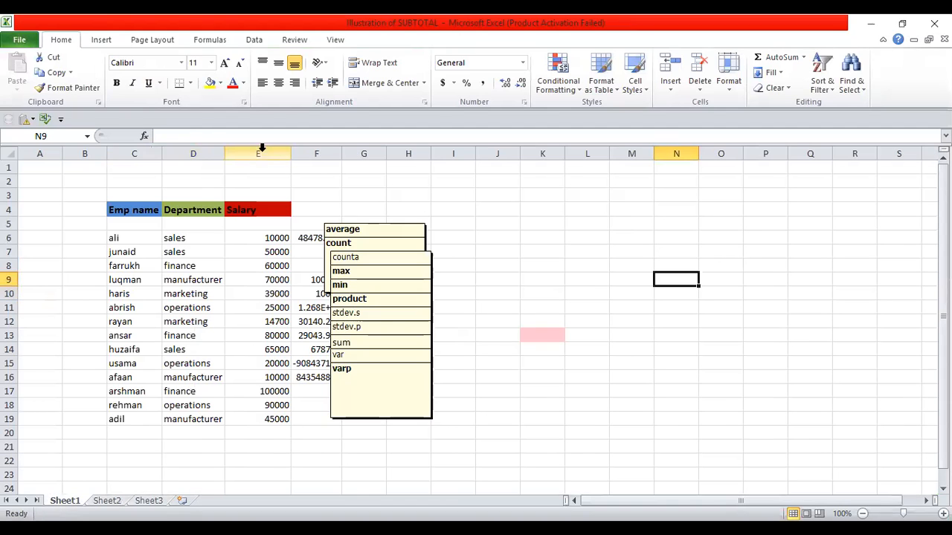
left_click(21, 39)
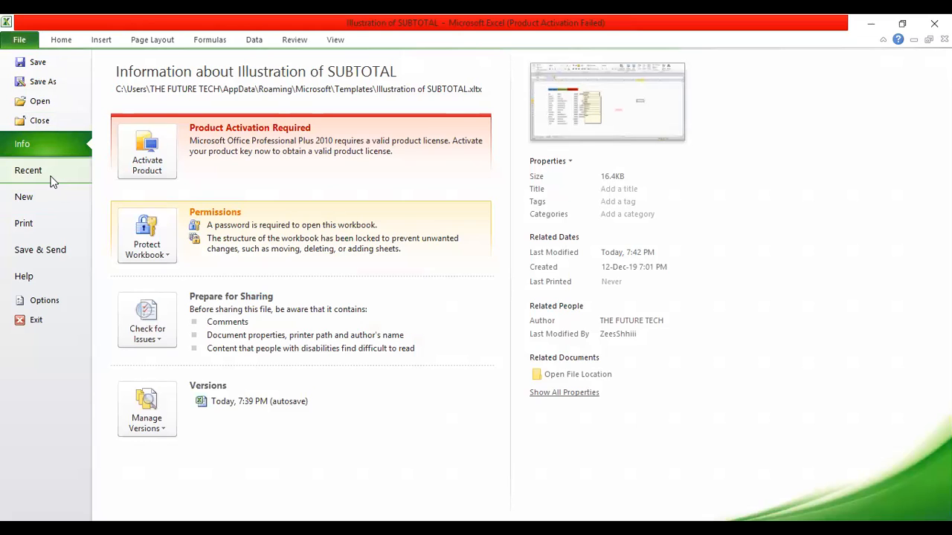
left_click(52, 179)
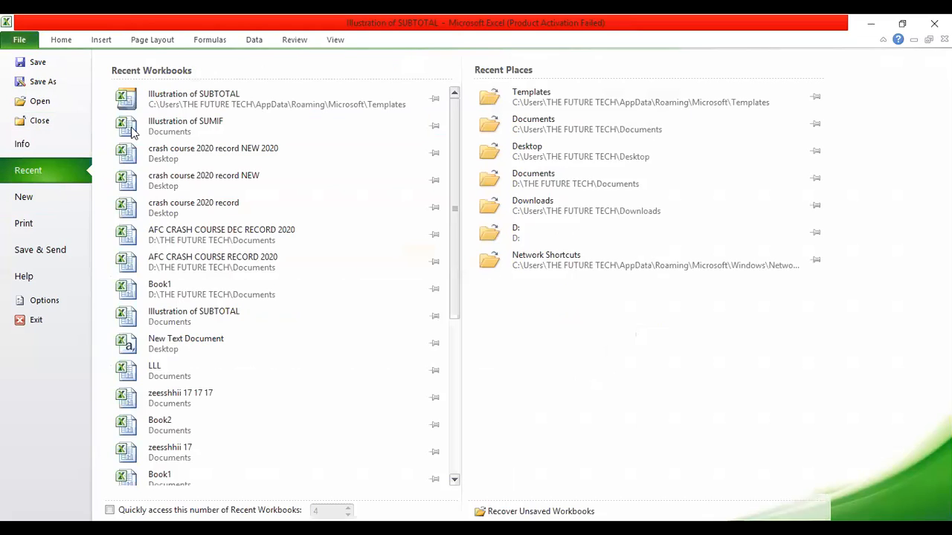
left_click(188, 121)
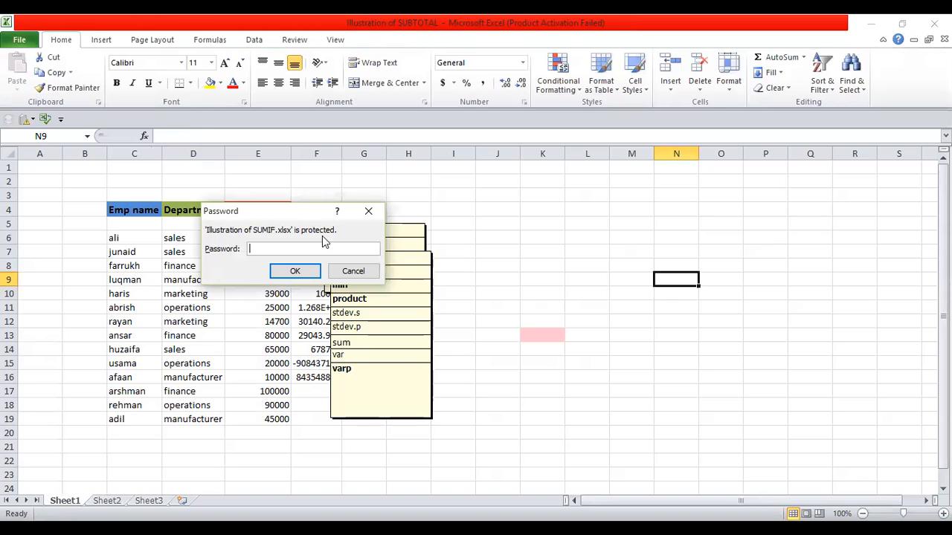
Step: Enter the workbook password to open Illustration of SUMIF as read-only
type("1234")
key("Return")
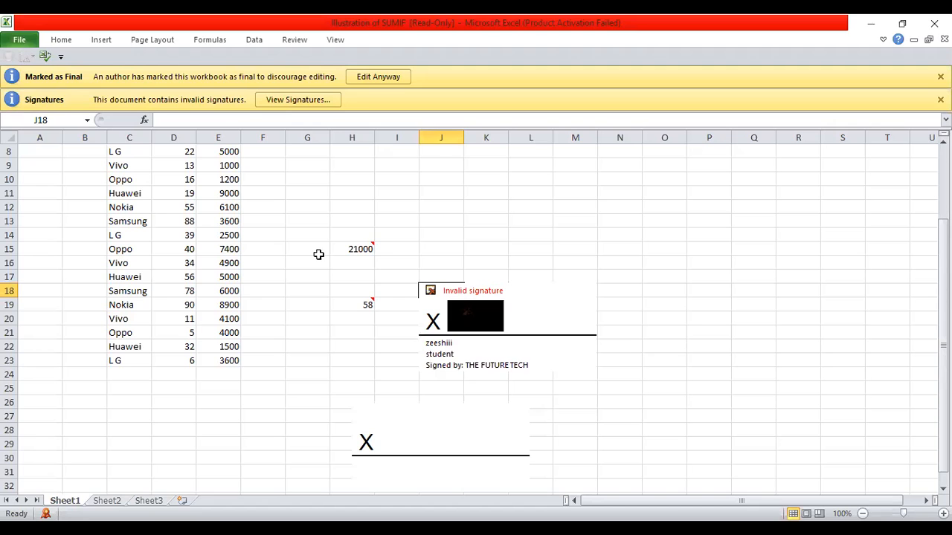
Step: Inspect Illustration of SUMIF's protection options, then switch back to Illustration of SUBTOTAL via Recent
left_click(318, 254)
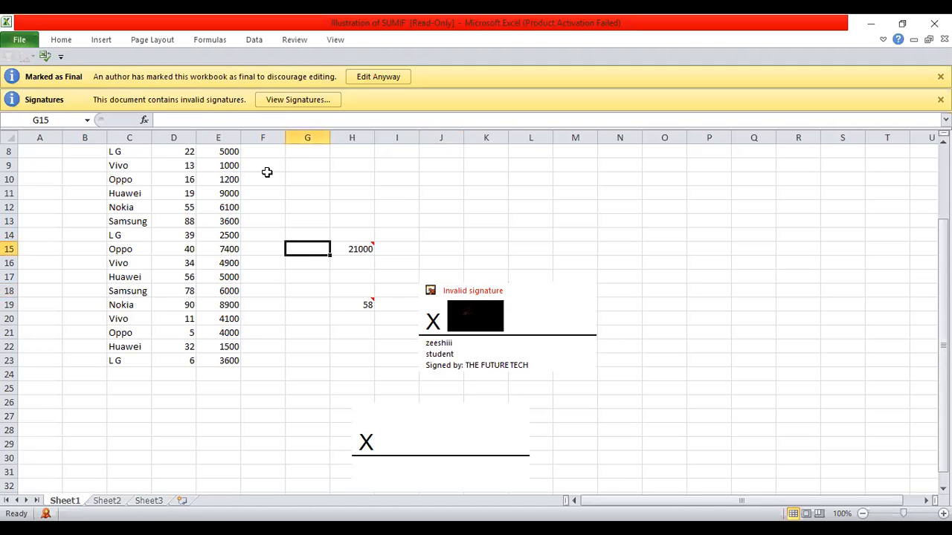
left_click(16, 40)
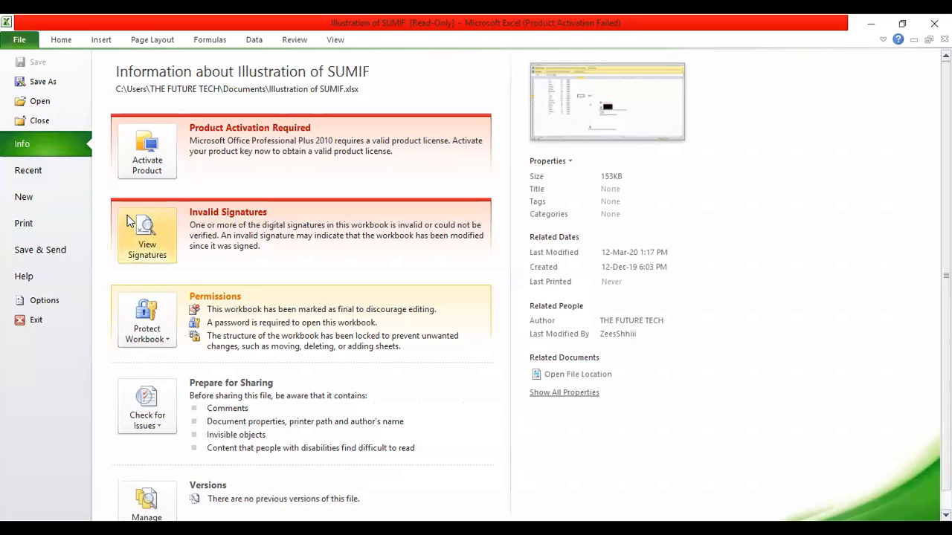
left_click(151, 324)
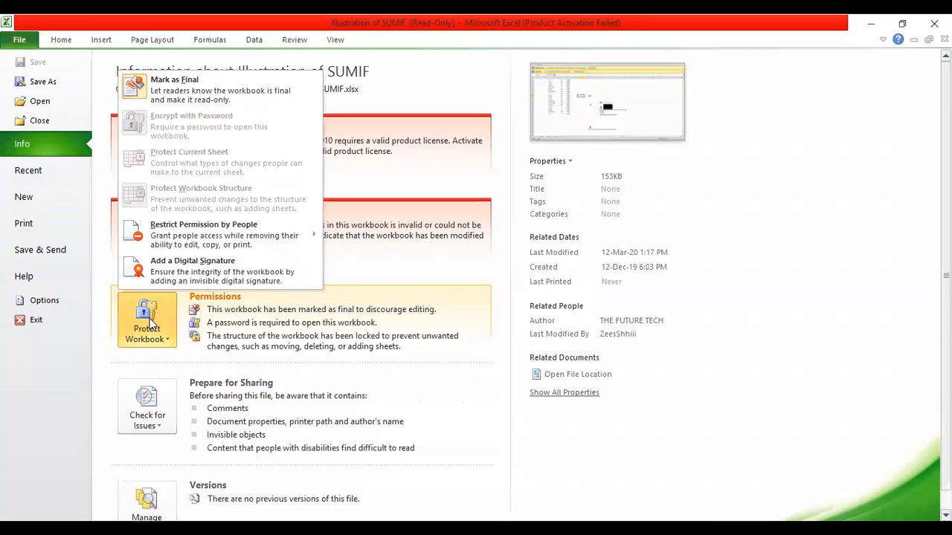
left_click(55, 41)
left_click(19, 39)
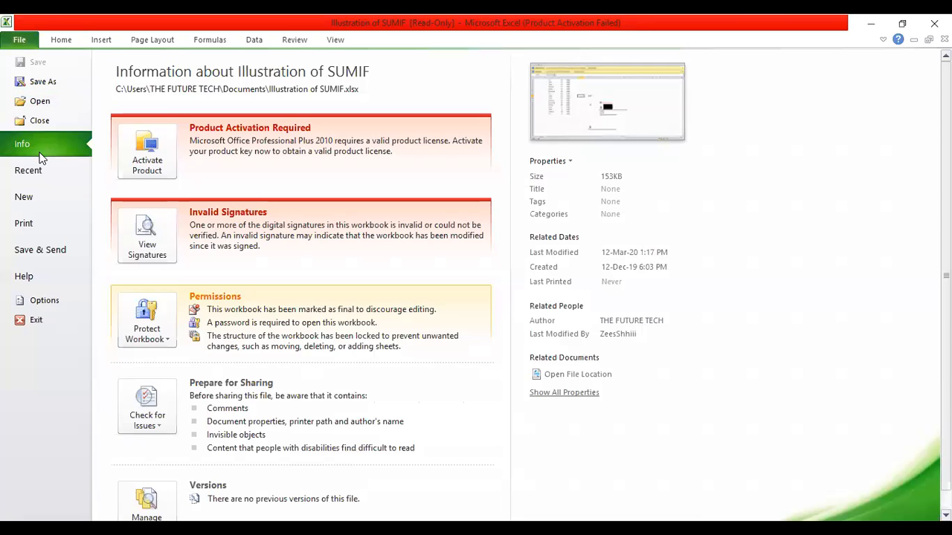
left_click(30, 170)
left_click(221, 122)
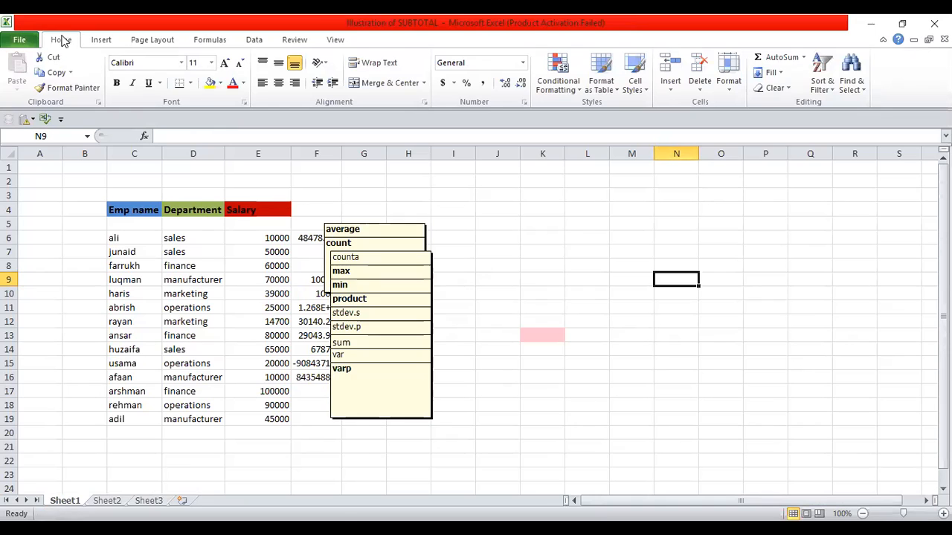
Step: Delete the open password in Encrypt Document so Illustration of SUBTOTAL is unencrypted, then return to Sheet1
left_click(19, 40)
left_click(135, 239)
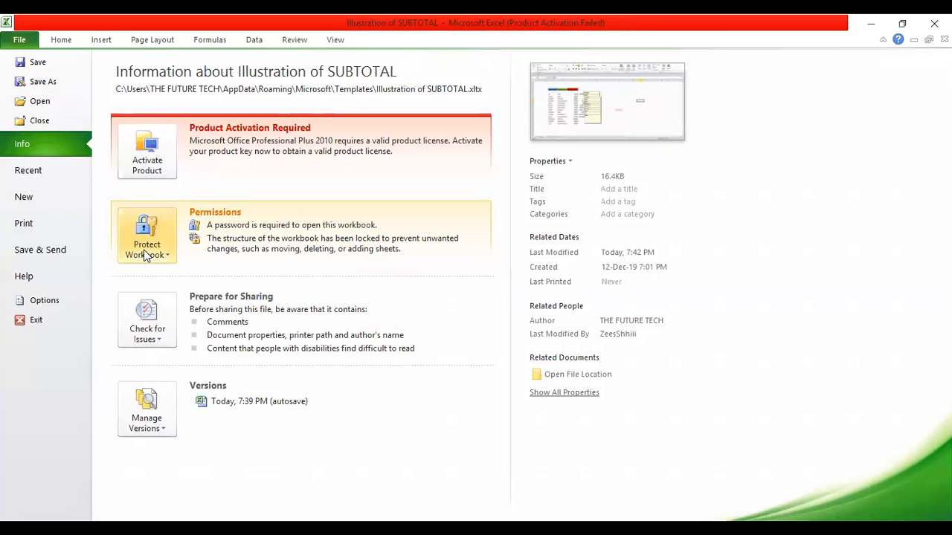
left_click(221, 322)
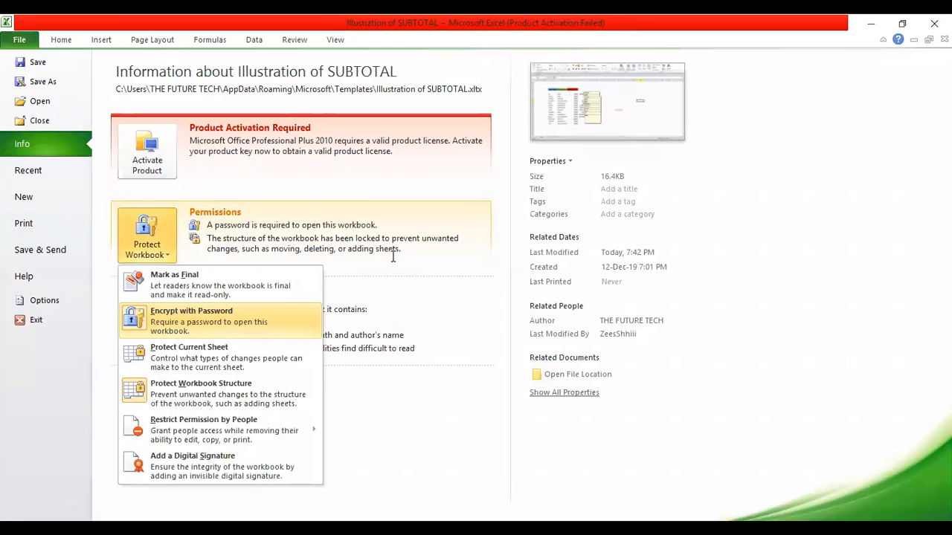
left_click(403, 254)
key("BackSpace")
key("BackSpace")
key("BackSpace")
key("BackSpace")
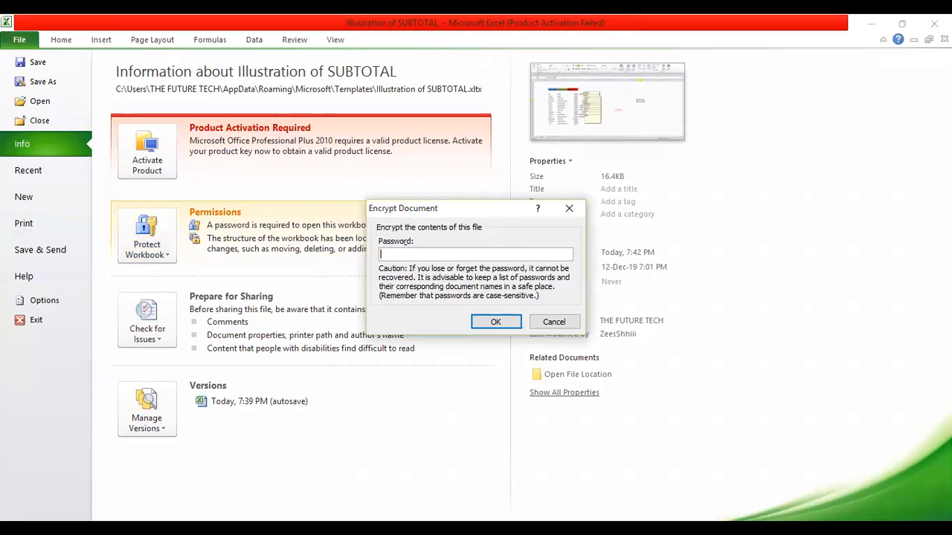
left_click(491, 325)
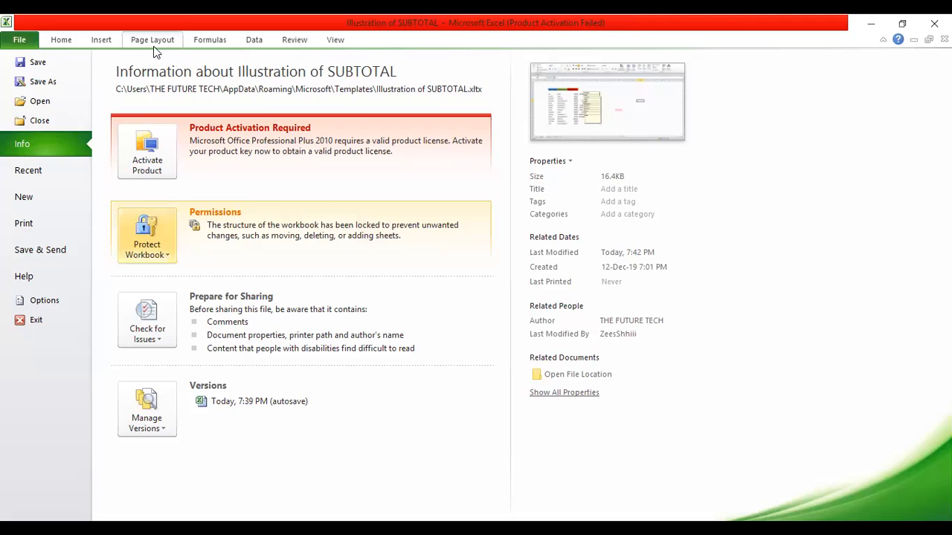
left_click(61, 40)
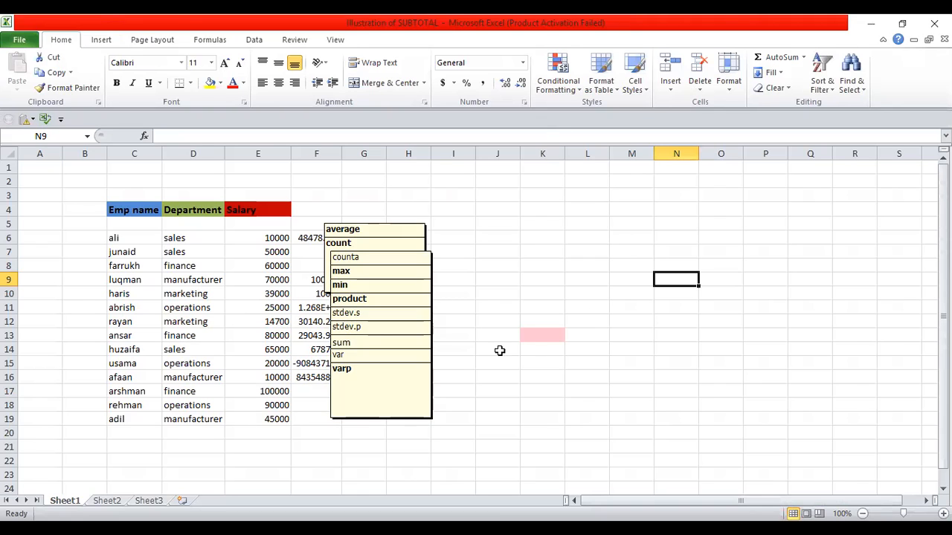
Step: Protect Sheet1 with a confirmed password, then select R14 to test the lock
left_click(20, 41)
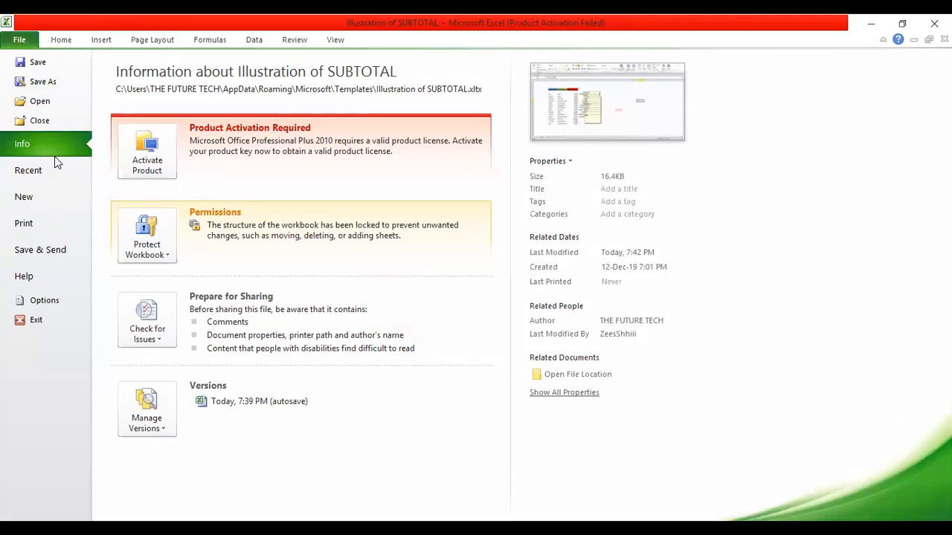
left_click(143, 255)
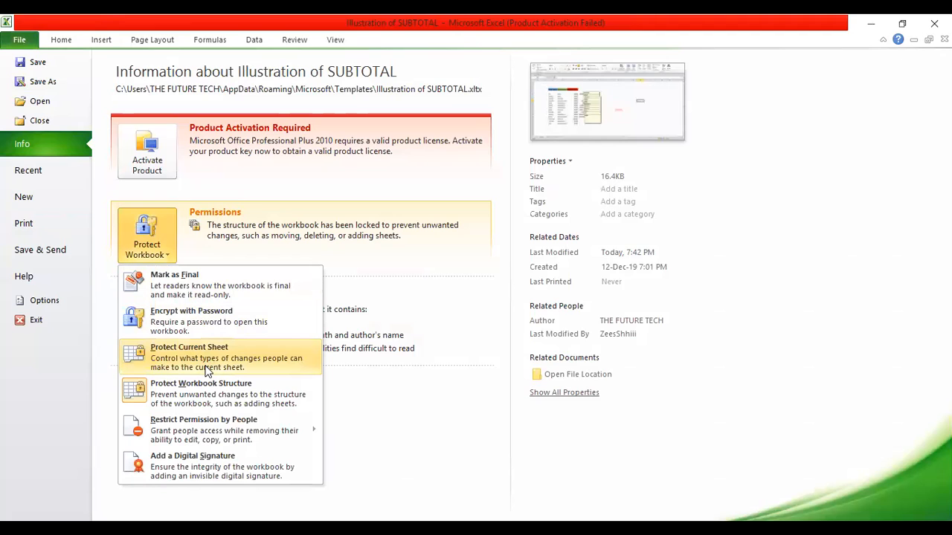
left_click(209, 368)
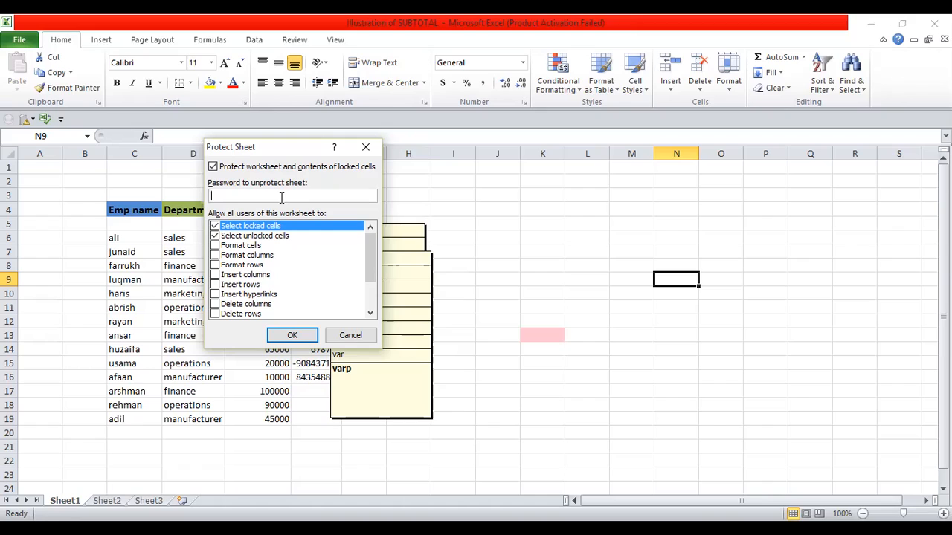
type("1234")
left_click(291, 336)
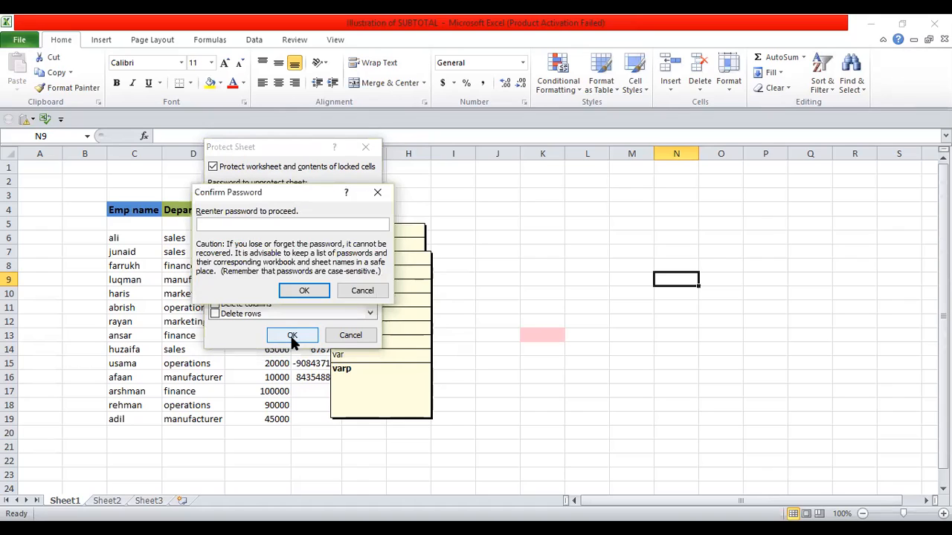
type("1234")
key("Return")
left_click(858, 354)
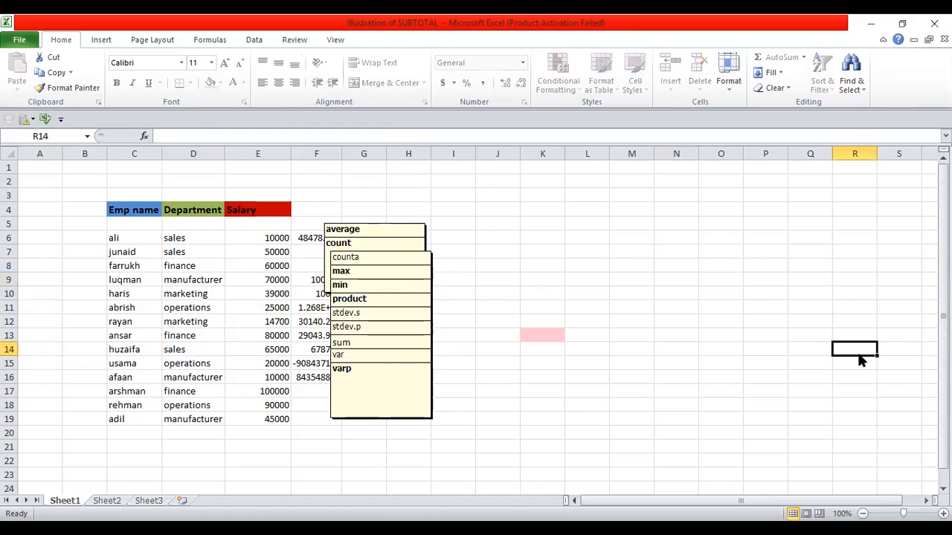
double_click(859, 353)
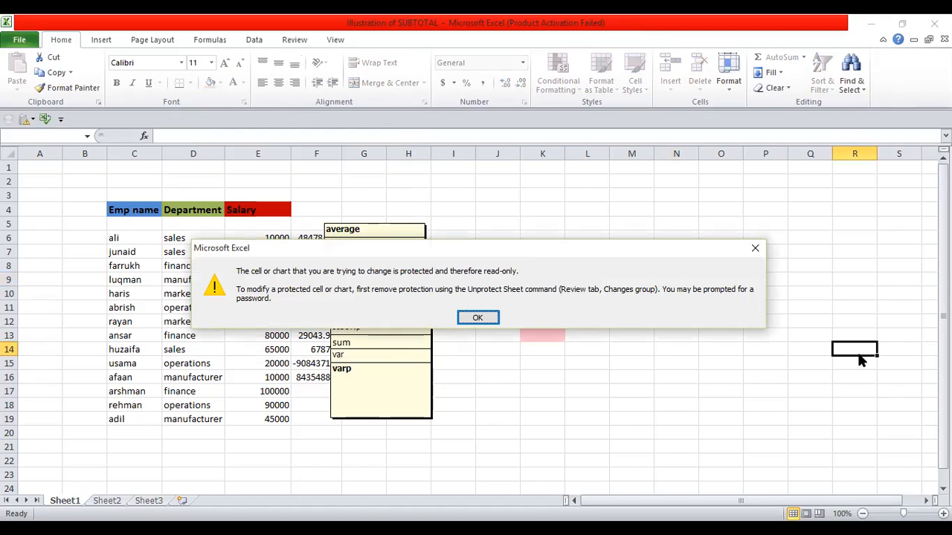
left_click(478, 317)
left_click(700, 197)
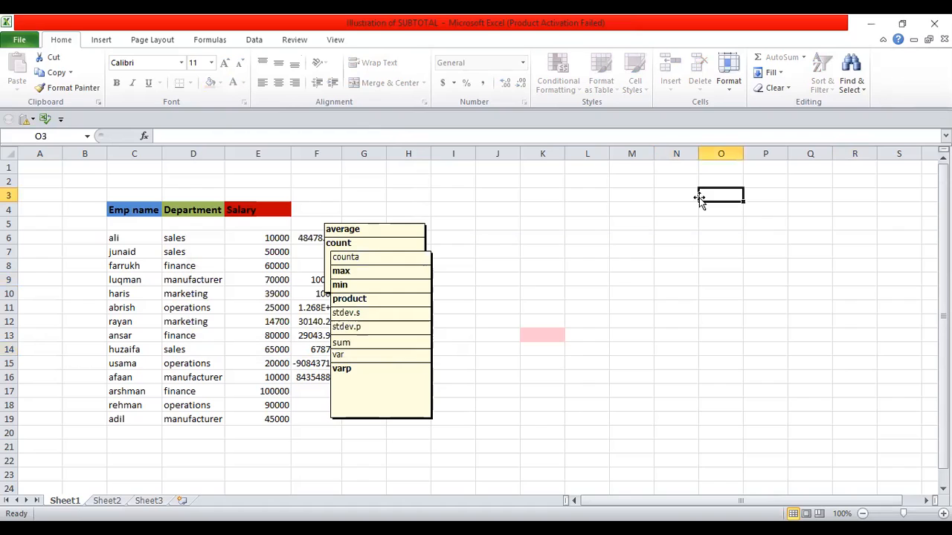
left_click(617, 291)
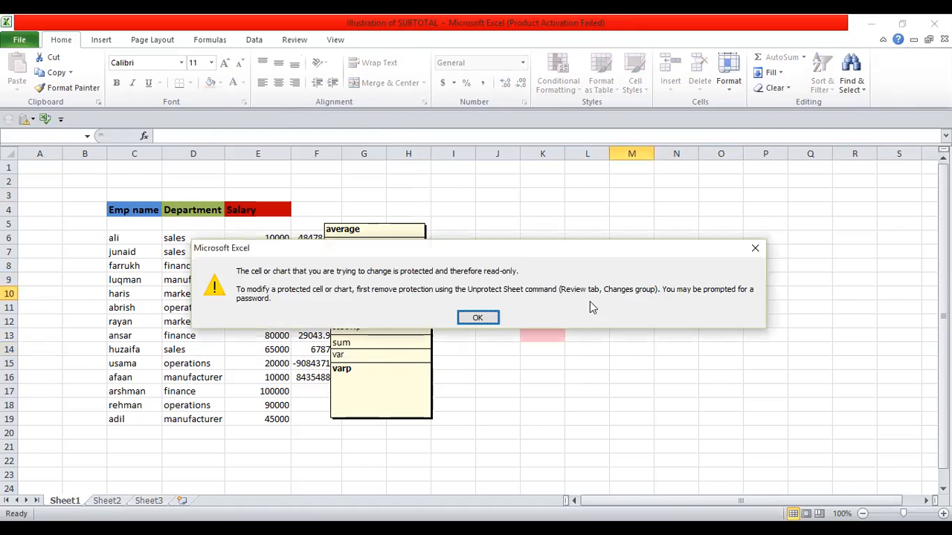
left_click(478, 318)
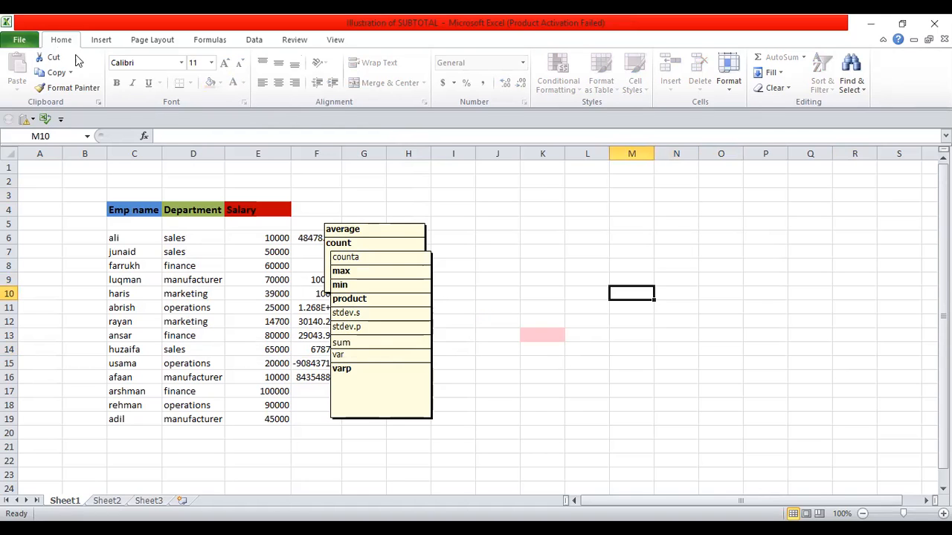
Step: Unprotect Sheet1 by entering its sheet password
key("alt+f")
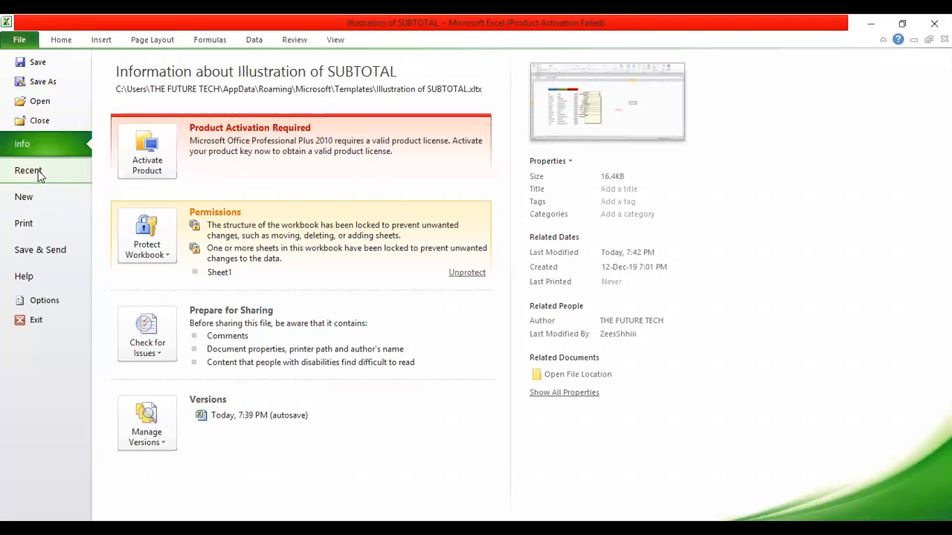
left_click(153, 257)
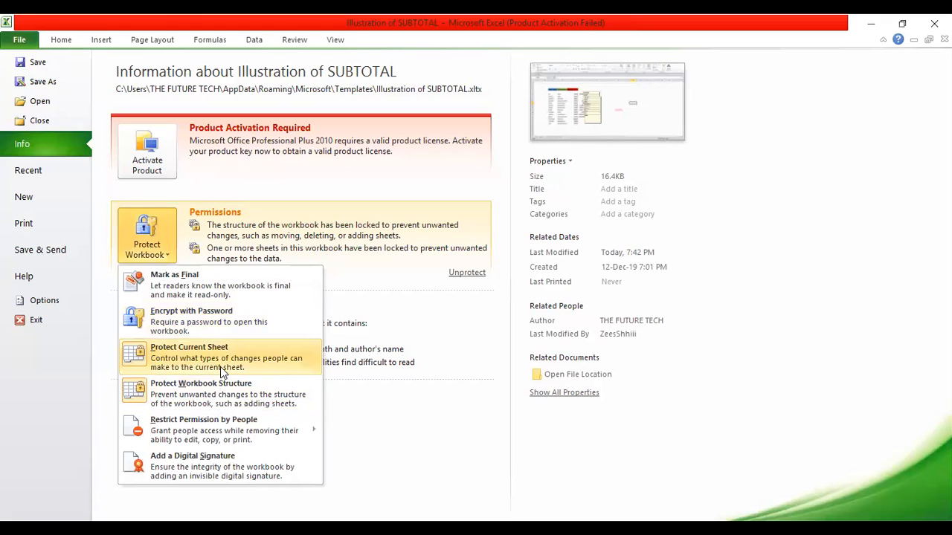
left_click(220, 366)
type("1234")
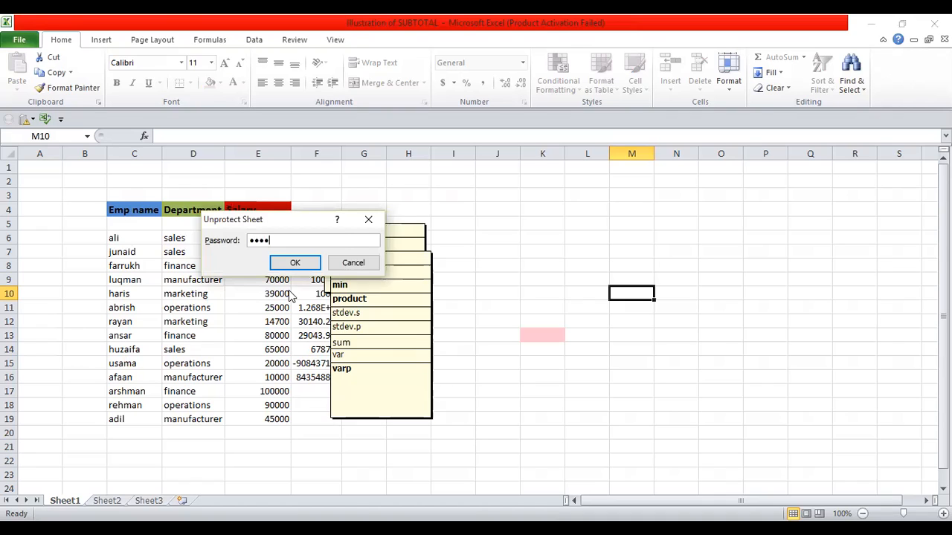
key("Return")
Step: Test editing by typing 'bnbbbb' into K6 and erasing it
left_click(540, 235)
type("bn")
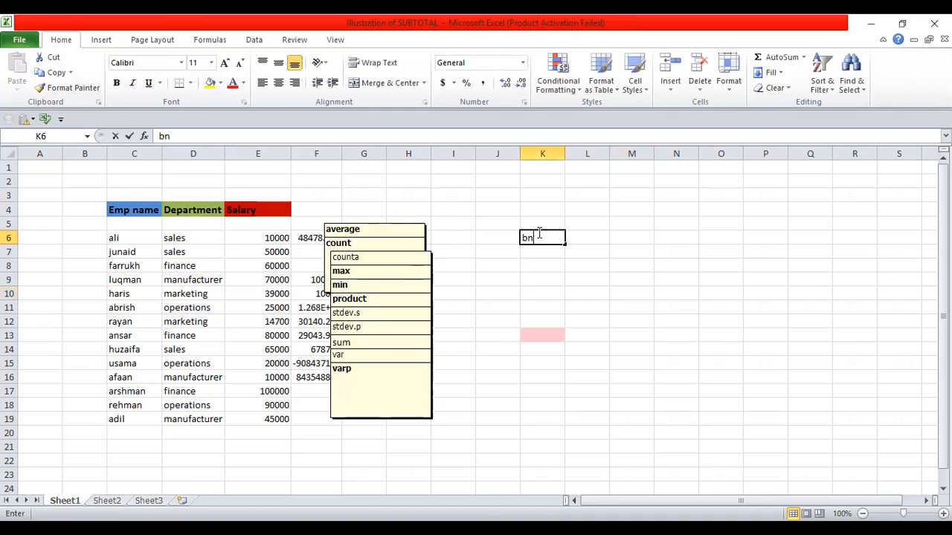
type("bbbb")
key("BackSpace")
key("BackSpace")
key("BackSpace")
key("BackSpace")
key("BackSpace")
key("BackSpace")
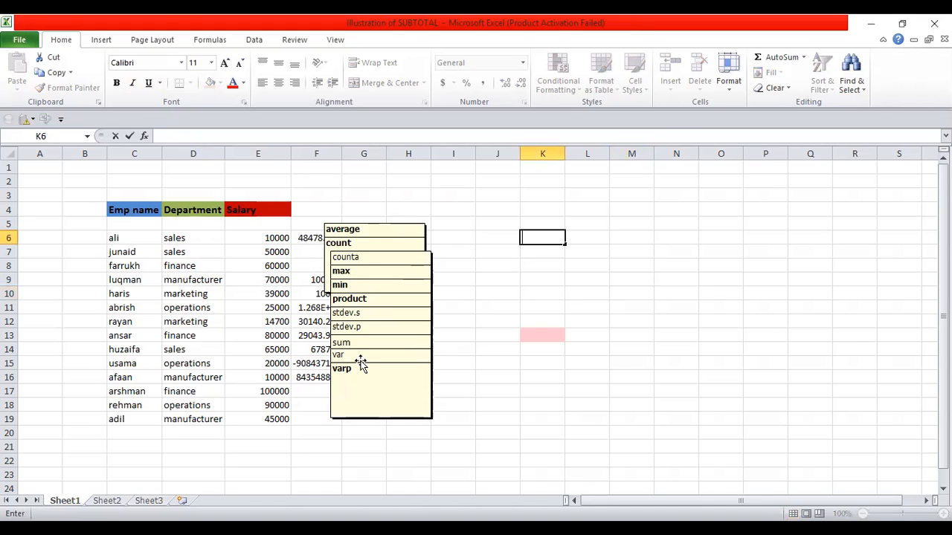
Step: Unprotect the workbook structure from the File info page by entering the workbook password
left_click(22, 42)
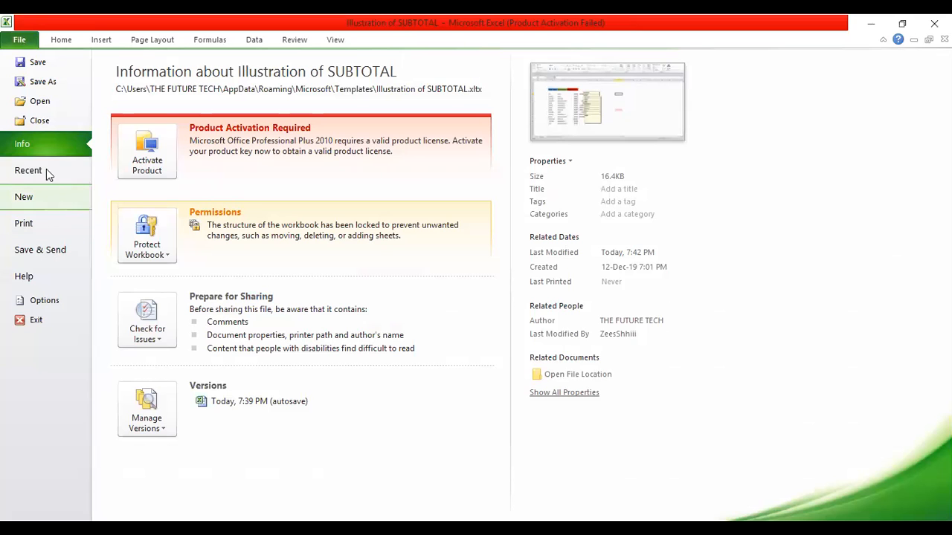
left_click(192, 396)
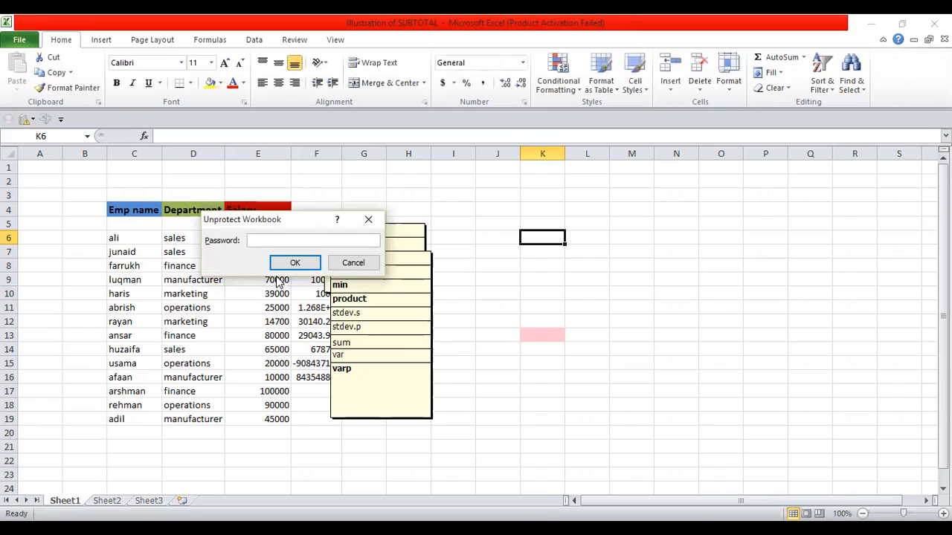
type("1234")
left_click(281, 264)
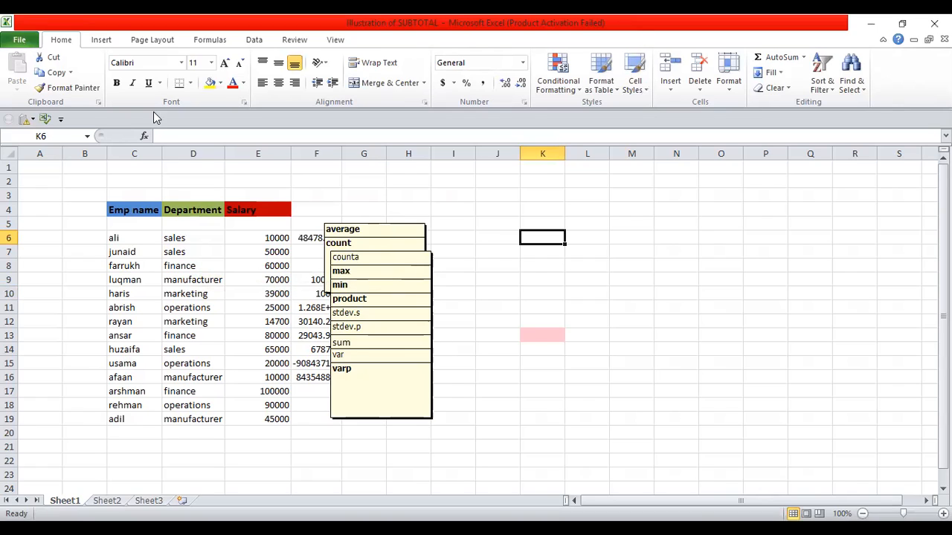
Step: Protect the workbook structure and windows with a confirmed password, then test typing in Q7
left_click(21, 41)
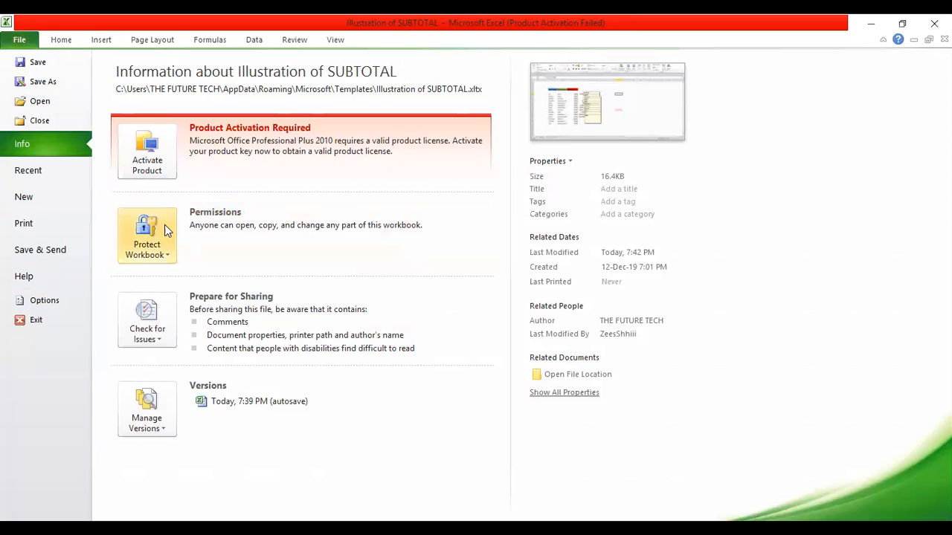
left_click(144, 250)
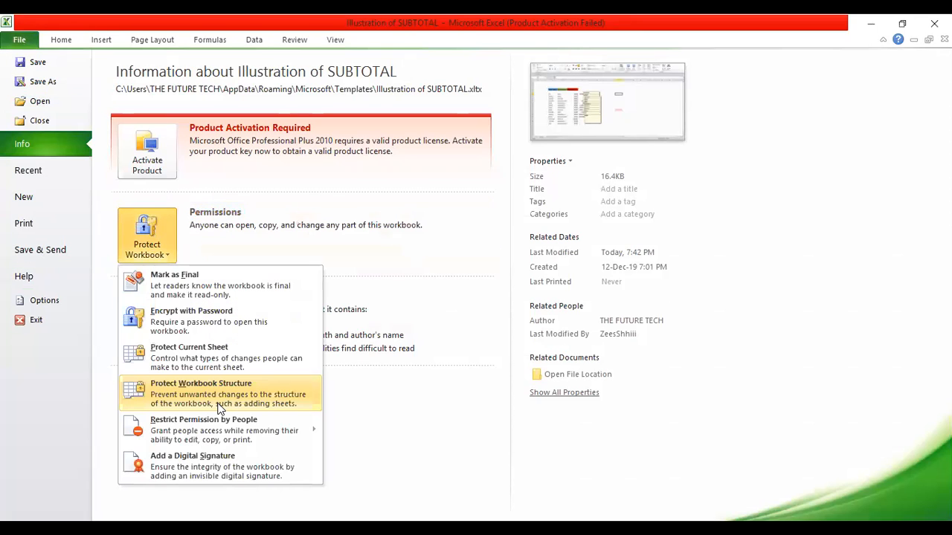
left_click(221, 396)
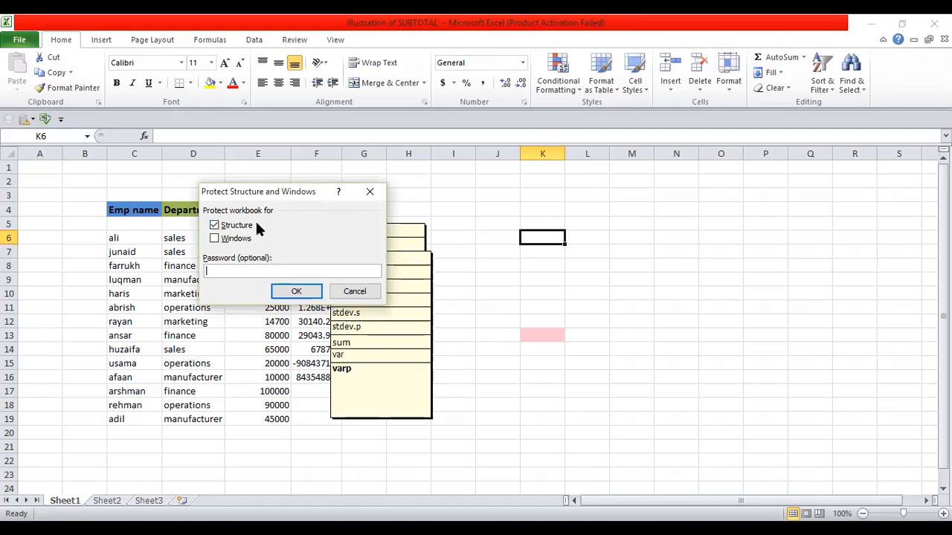
left_click(215, 239)
left_click(220, 271)
type("1234")
left_click(284, 292)
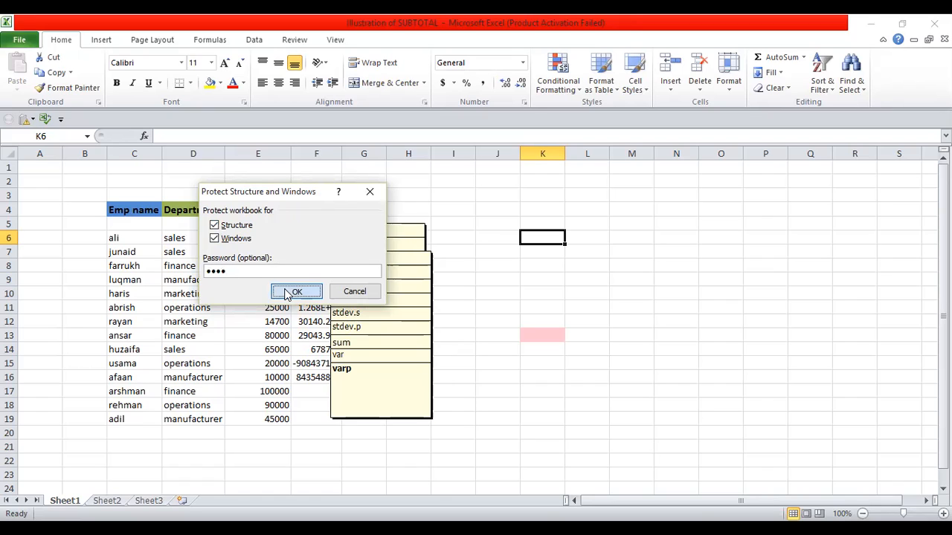
type("1234")
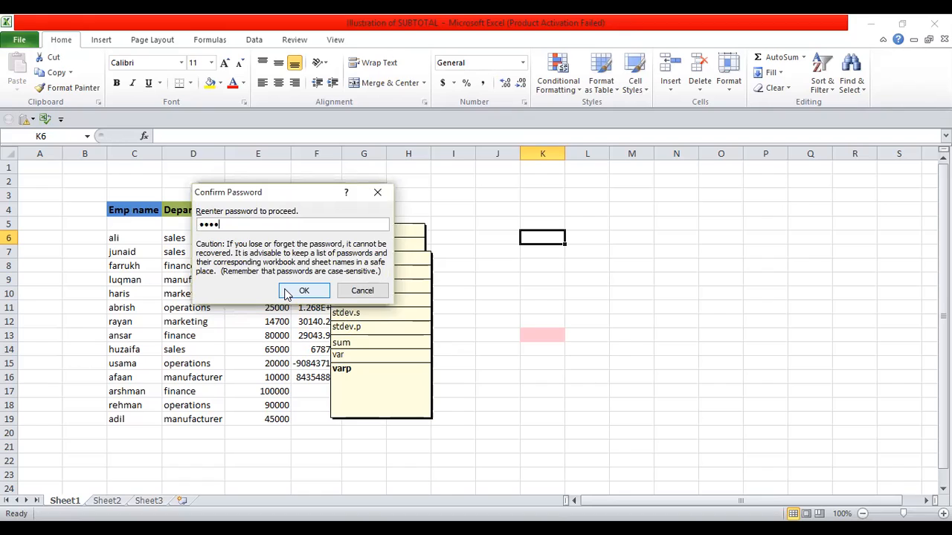
left_click(296, 290)
left_click(813, 250)
type("b")
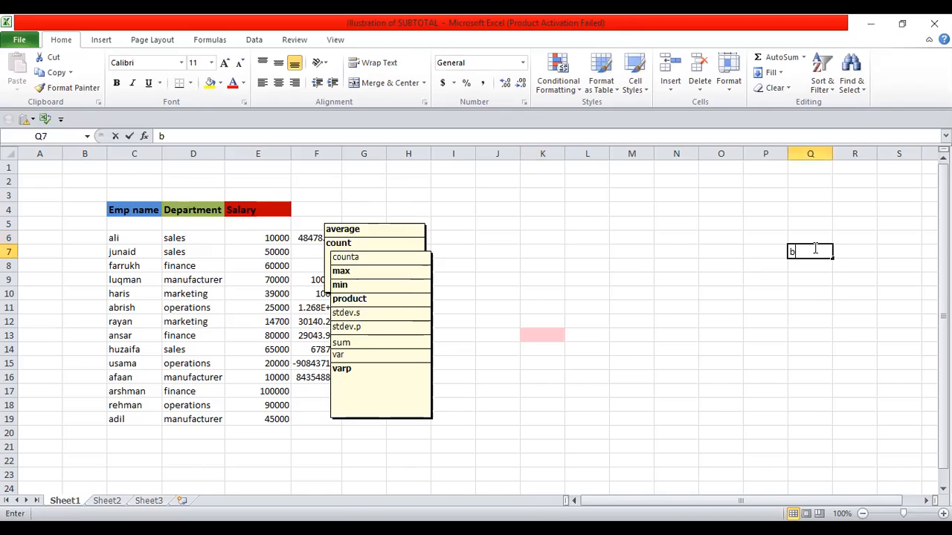
type("mklmkm")
key("BackSpace")
key("BackSpace")
key("BackSpace")
key("BackSpace")
key("BackSpace")
key("BackSpace")
key("BackSpace")
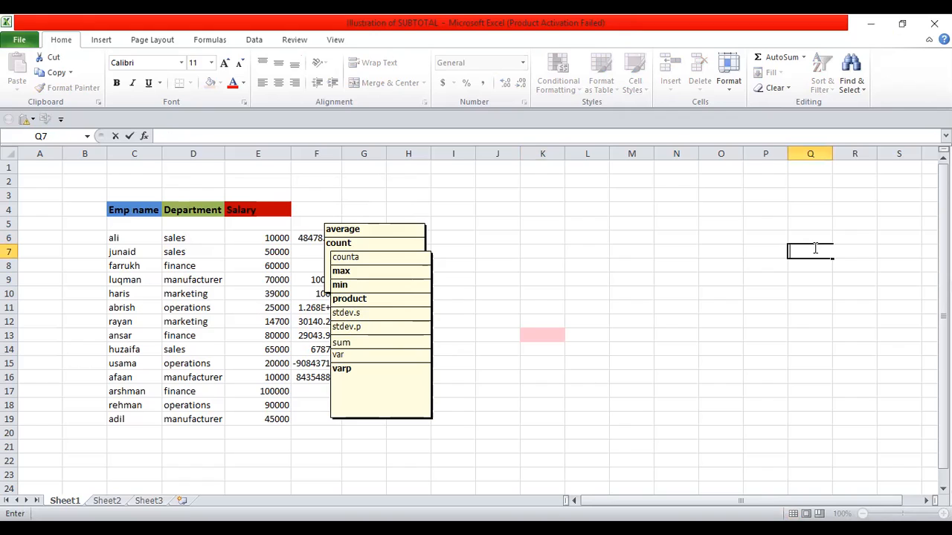
left_click(588, 302)
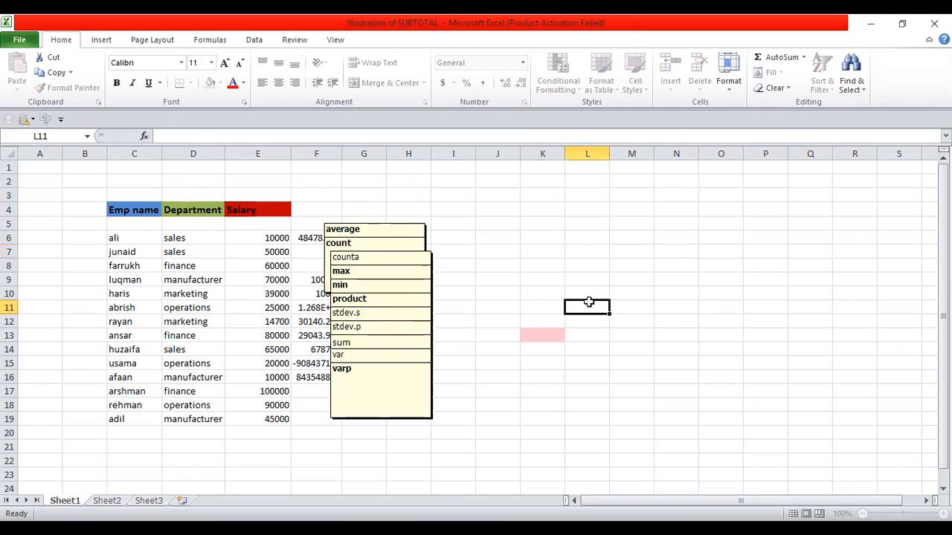
left_click(499, 249)
left_click(345, 195)
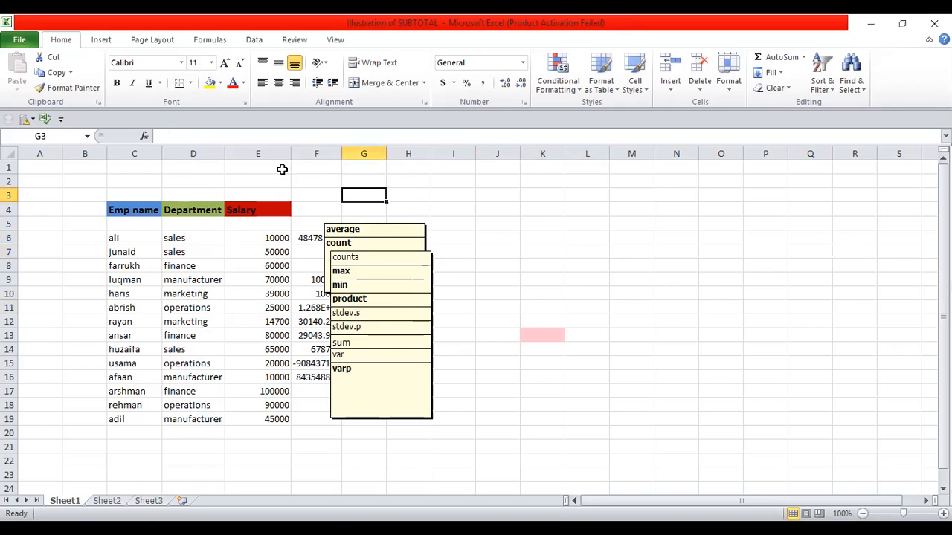
left_click(49, 292)
left_click(389, 445)
left_click(739, 395)
left_click(601, 291)
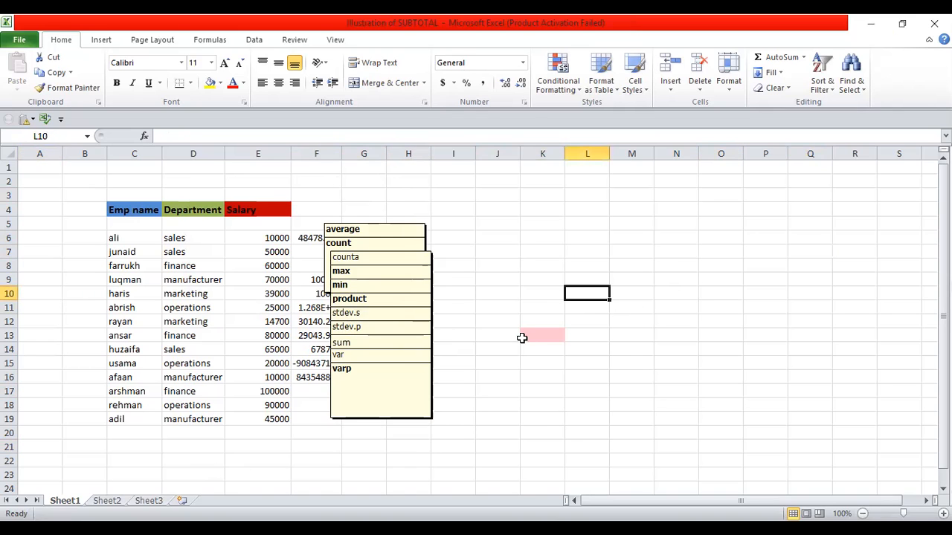
left_click(19, 39)
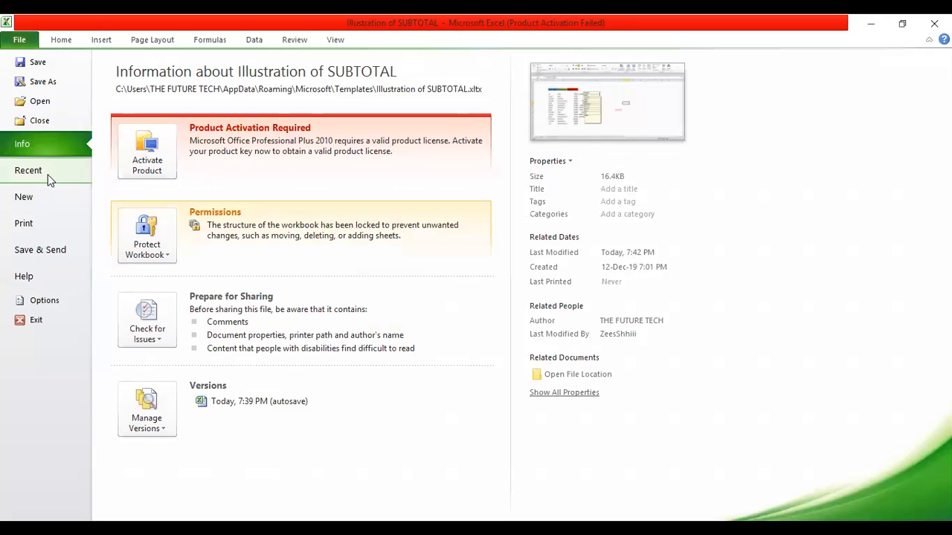
left_click(170, 259)
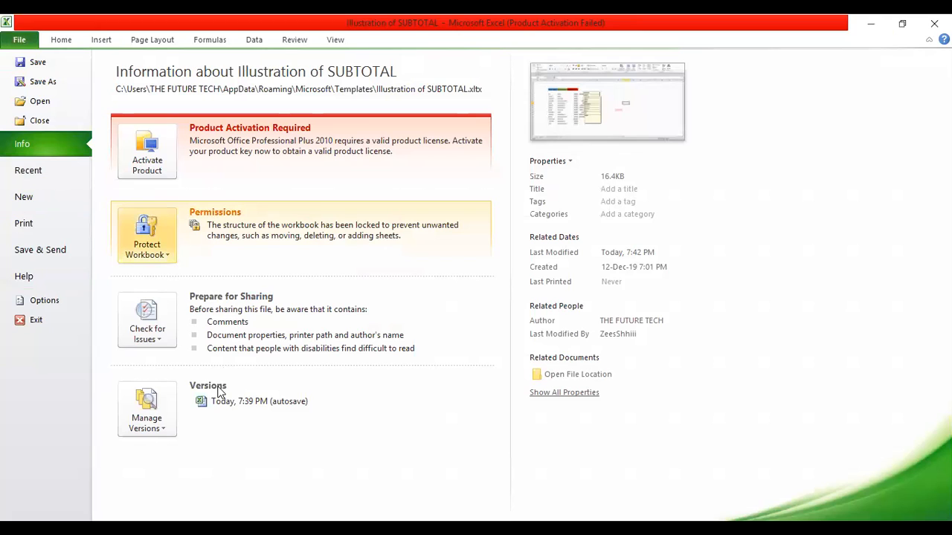
mouse_move(218, 429)
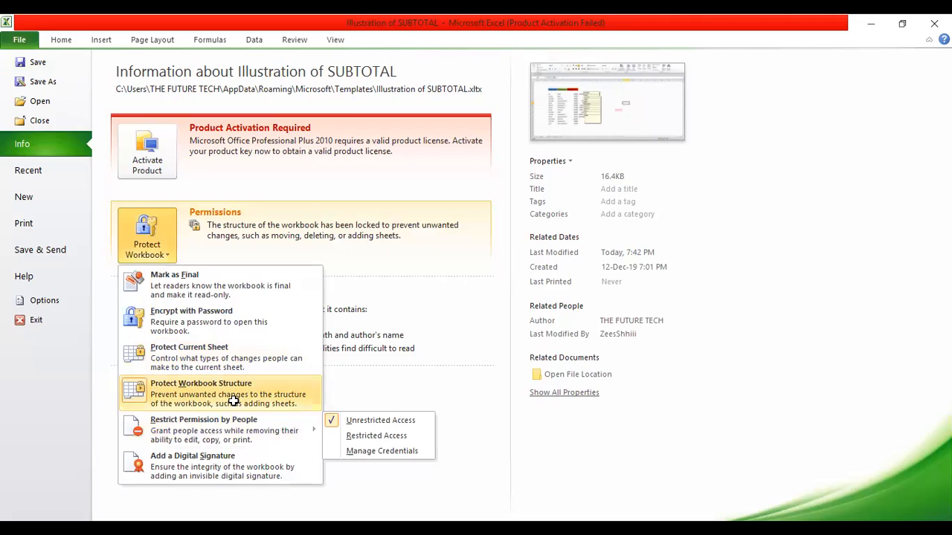
left_click(235, 406)
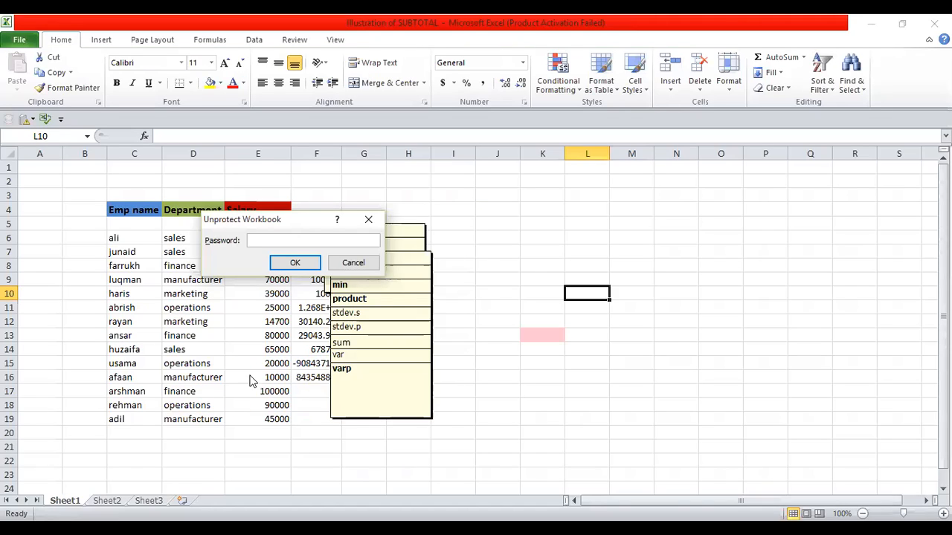
left_click(367, 221)
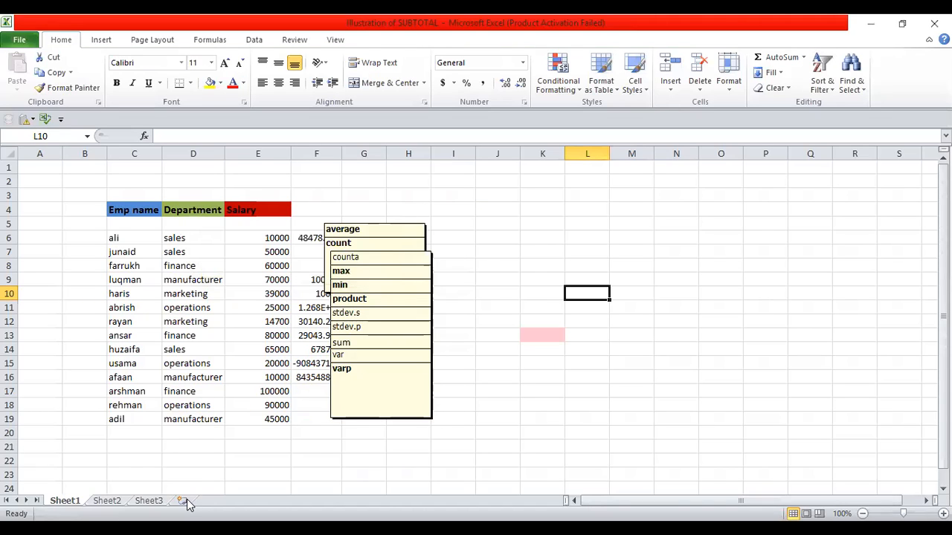
left_click(747, 237)
left_click(628, 247)
type("nm")
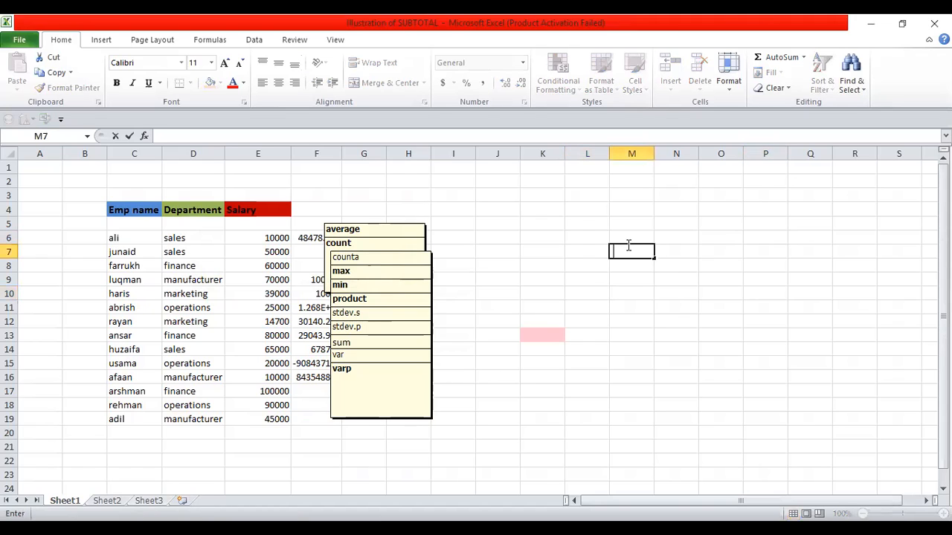
type("nm")
key("BackSpace")
key("BackSpace")
key("BackSpace")
key("BackSpace")
left_click(165, 502)
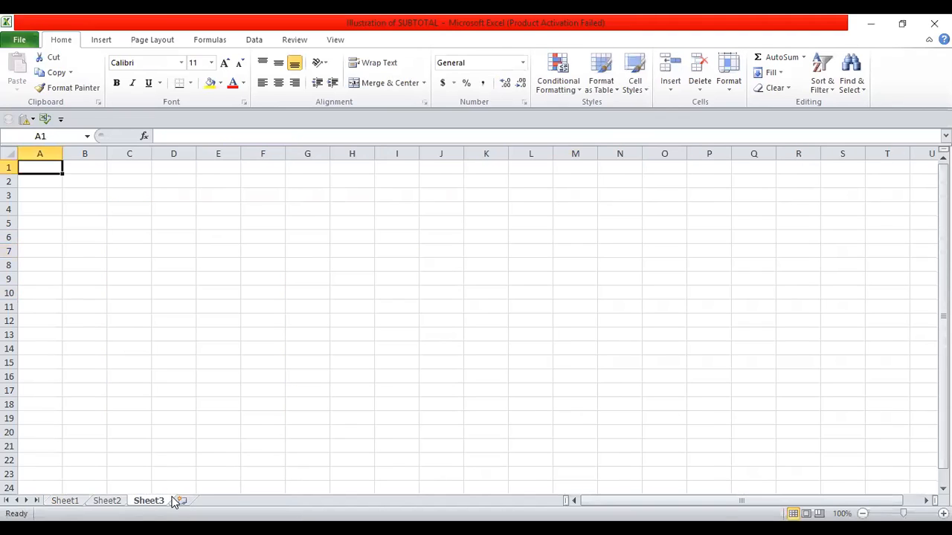
left_click(118, 502)
left_click(76, 503)
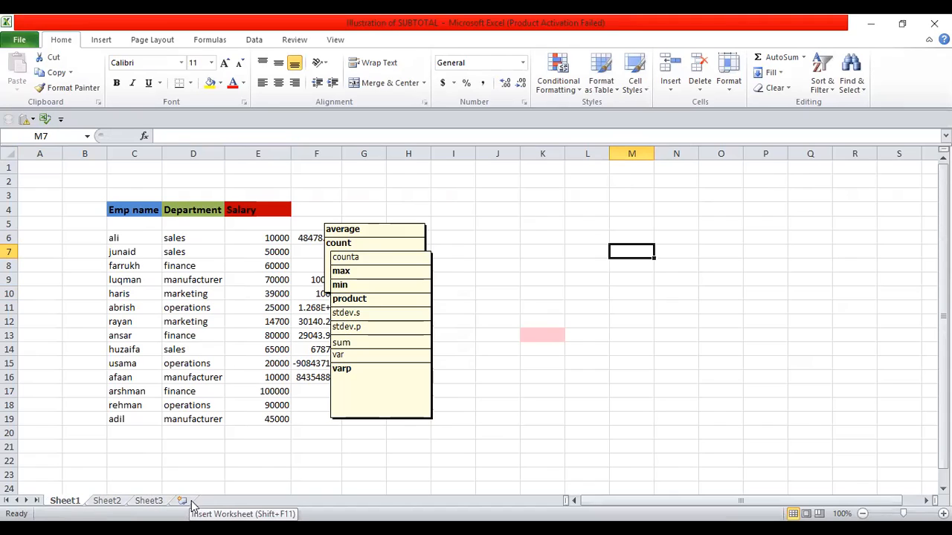
scroll(195, 499, "right", 3)
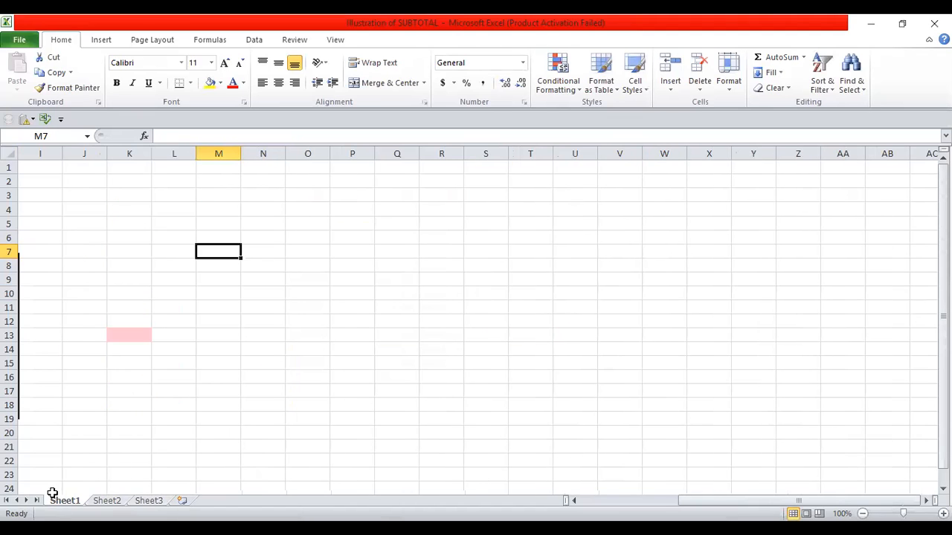
key("ctrl+Left")
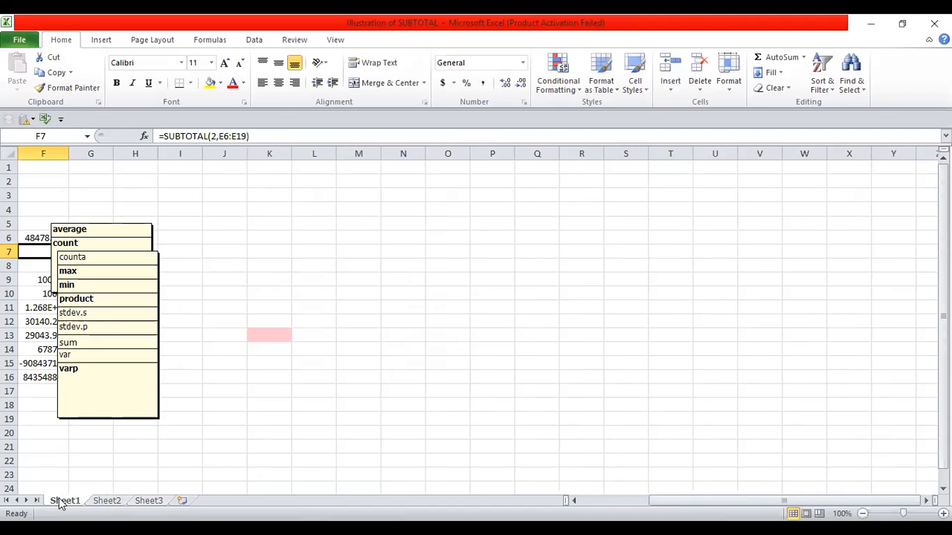
Step: Turn off workbook structure protection by entering the workbook password
left_click(20, 39)
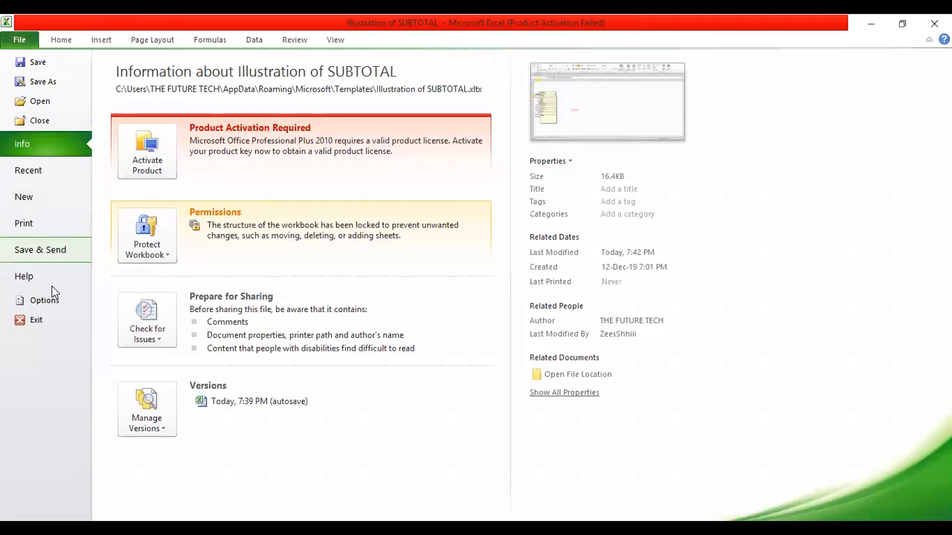
left_click(151, 237)
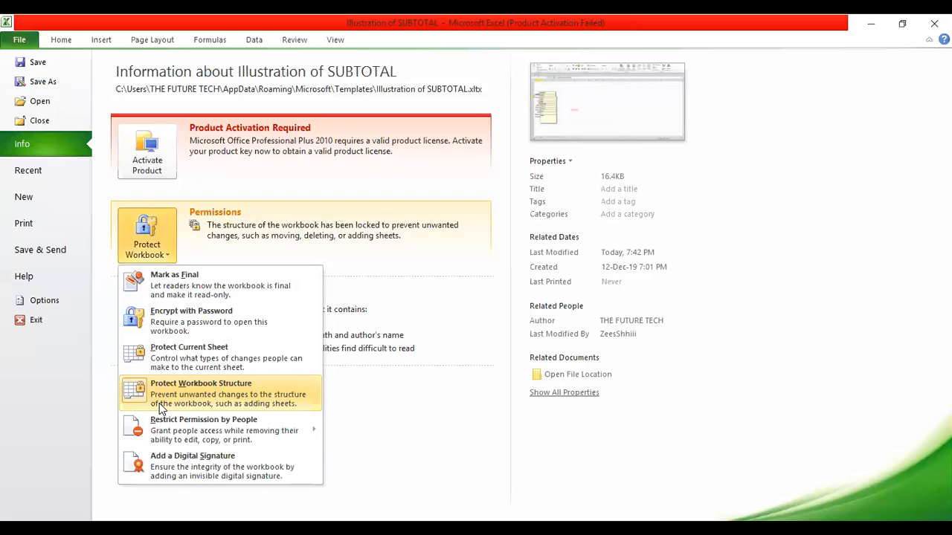
left_click(159, 394)
type("1234")
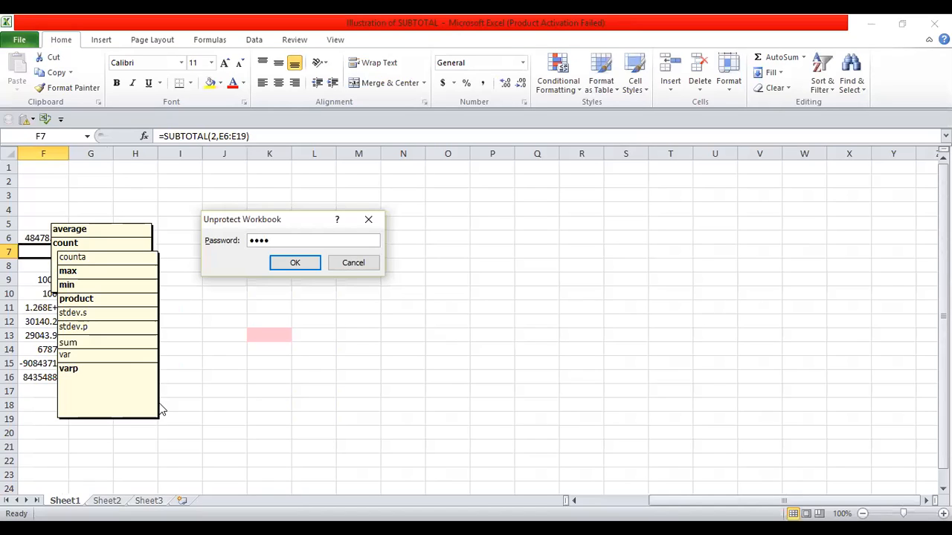
key("Return")
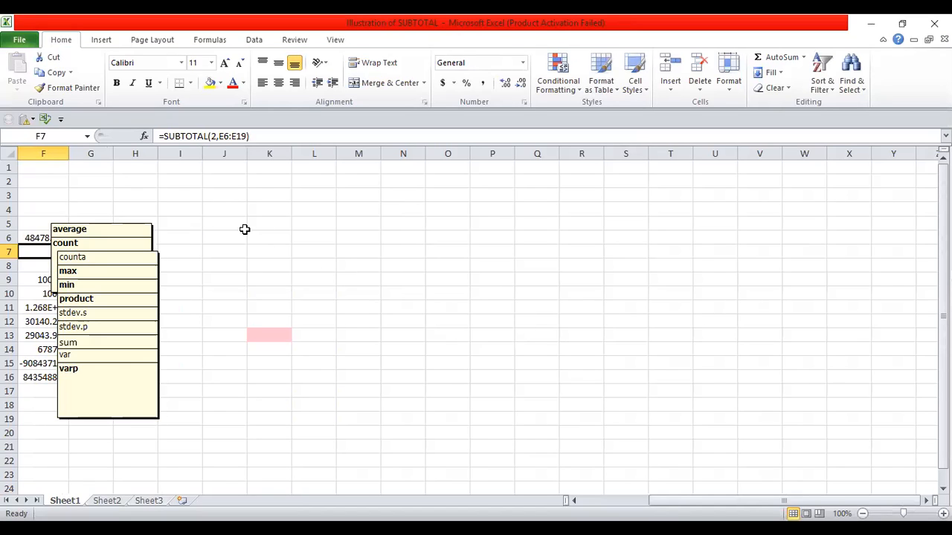
Step: Inspect the context menus of cells C7 and M6, then select cell C2
key("Left")
key("Left")
key("Left")
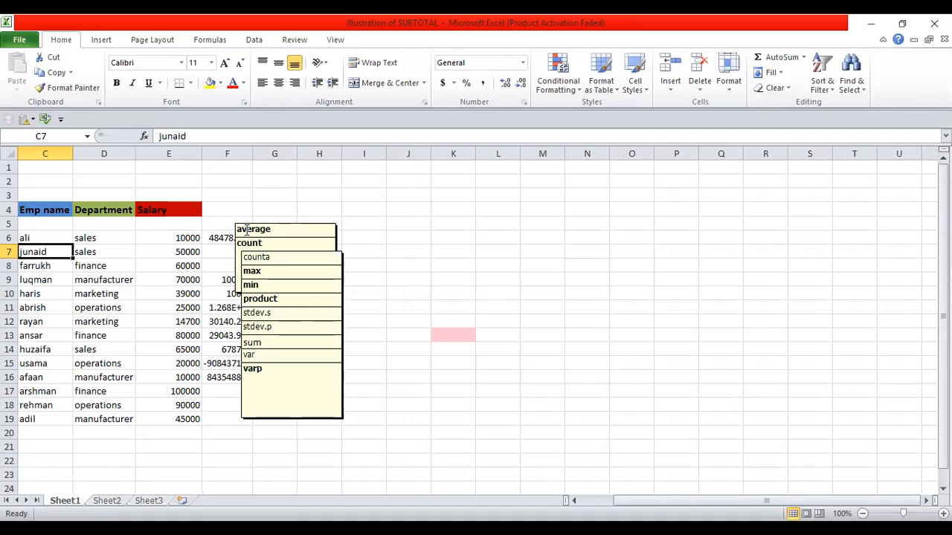
key("shift+F10")
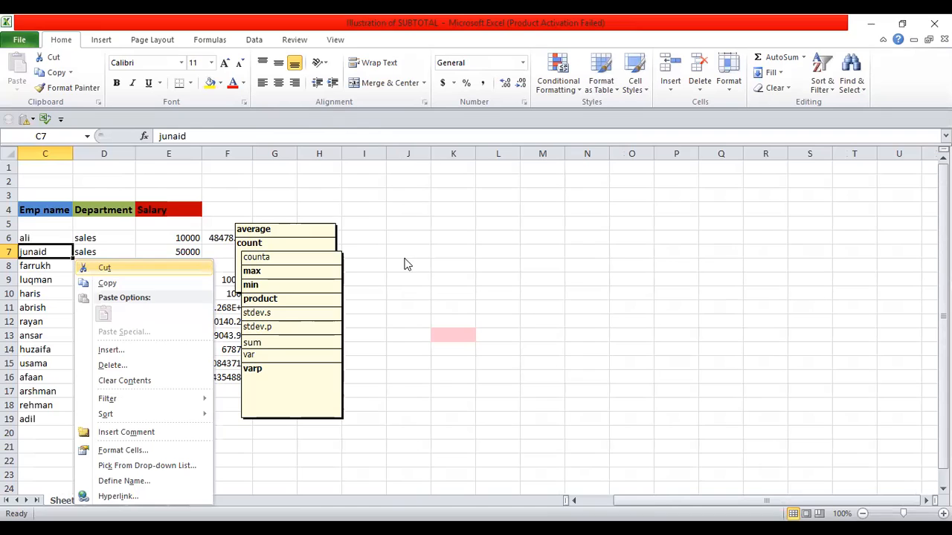
key("Escape")
left_click(591, 232)
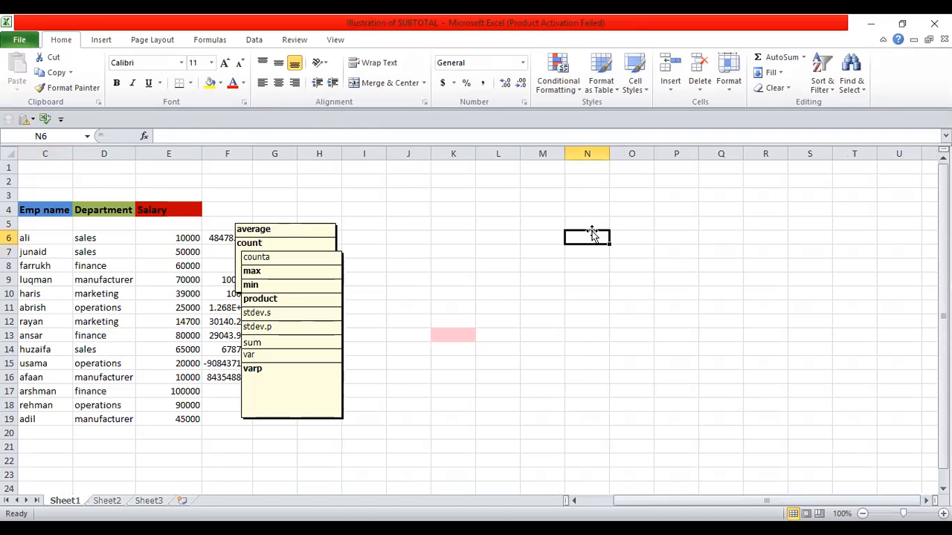
key("Left")
right_click(592, 233)
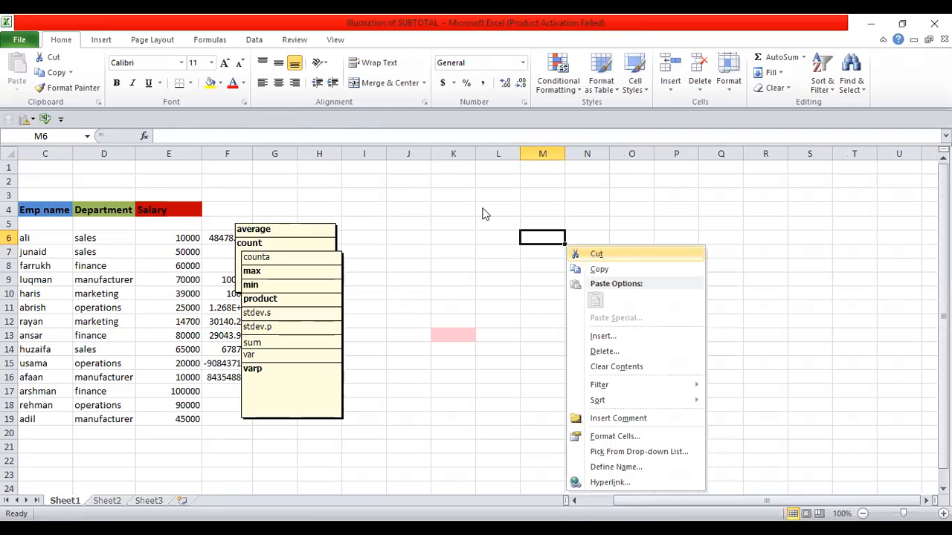
key("Escape")
left_click(31, 180)
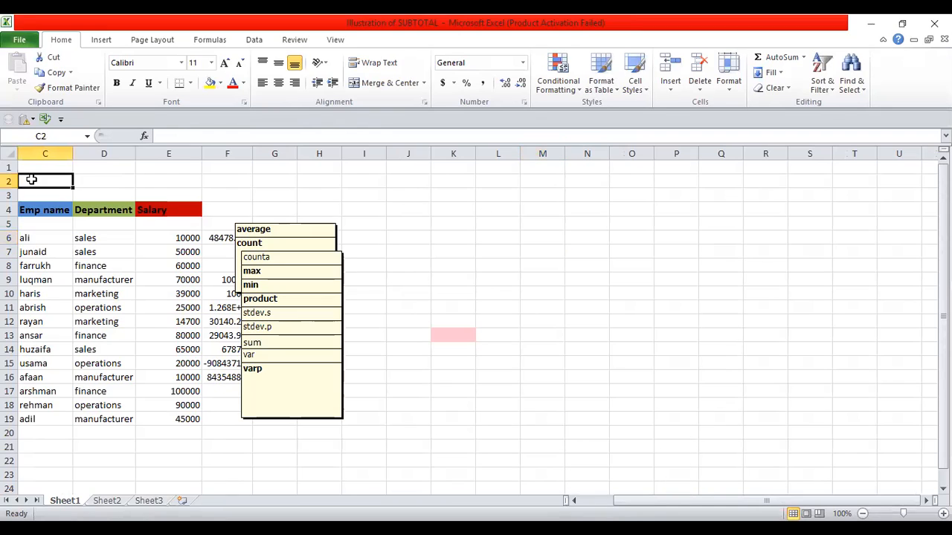